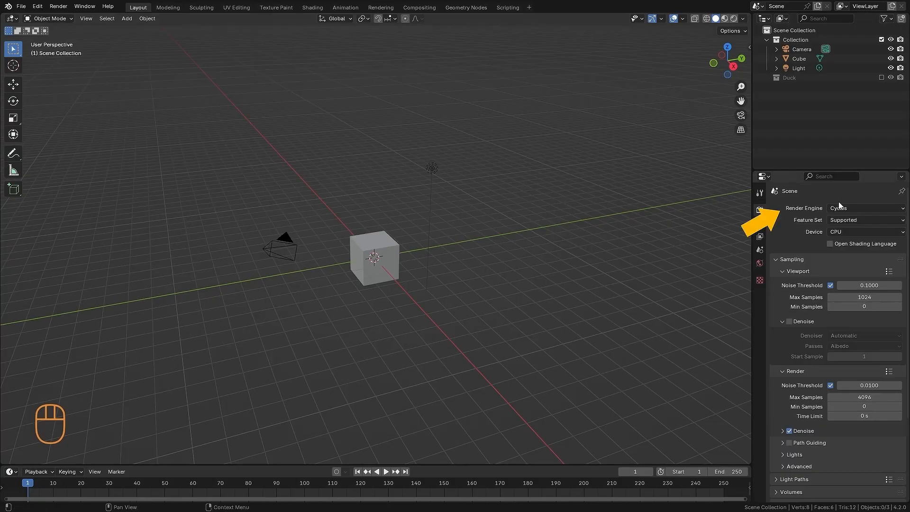
Set the render engine to EEVEE and preview the scene in rendered viewport shading
click(841, 217)
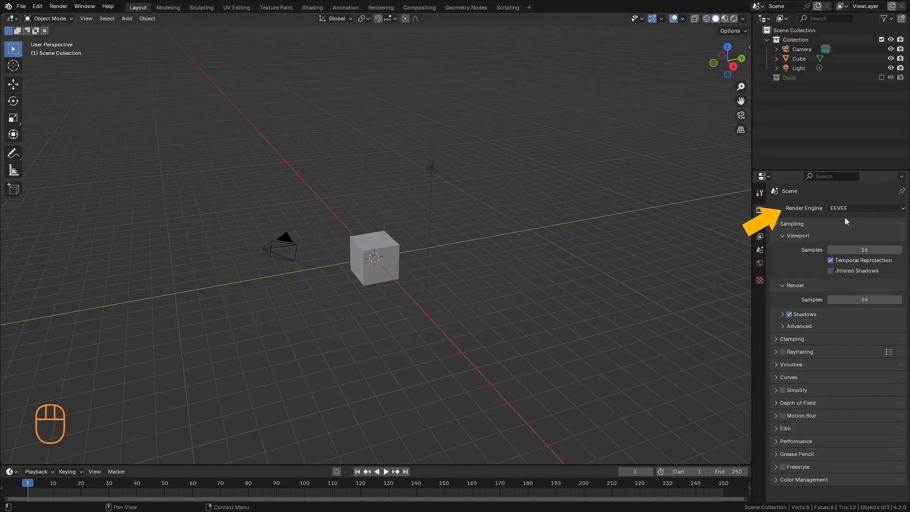
middle_drag(596, 277, 612, 275)
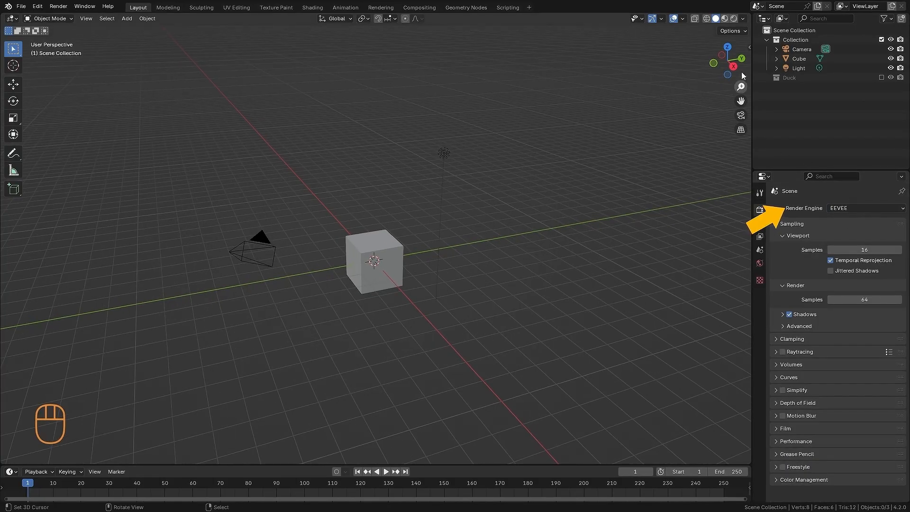
click(734, 18)
mouse_move(423, 327)
ctrl+middle_down()
mouse_move(425, 298)
mouse_move(610, 351)
mouse_move(469, 360)
mouse_move(306, 340)
mouse_move(543, 344)
mouse_move(559, 319)
mouse_move(554, 280)
mouse_move(564, 285)
ctrl+middle_up()
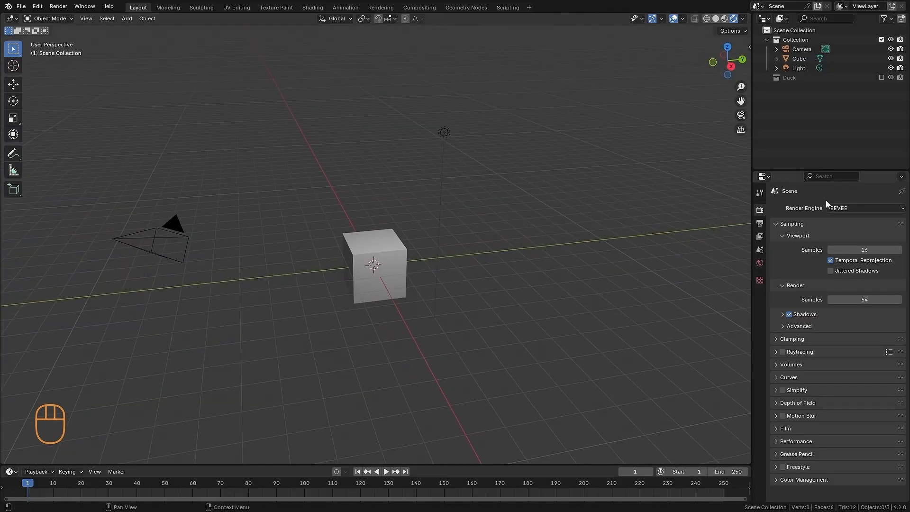
Set the render engine to Cycles with GPU Compute as the device
click(843, 208)
click(841, 237)
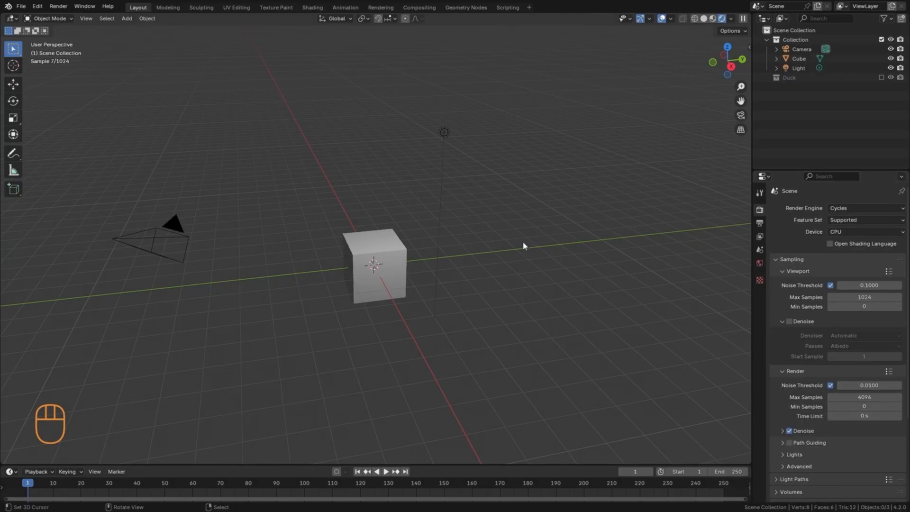
alt+middle_drag(559, 253, 523, 210)
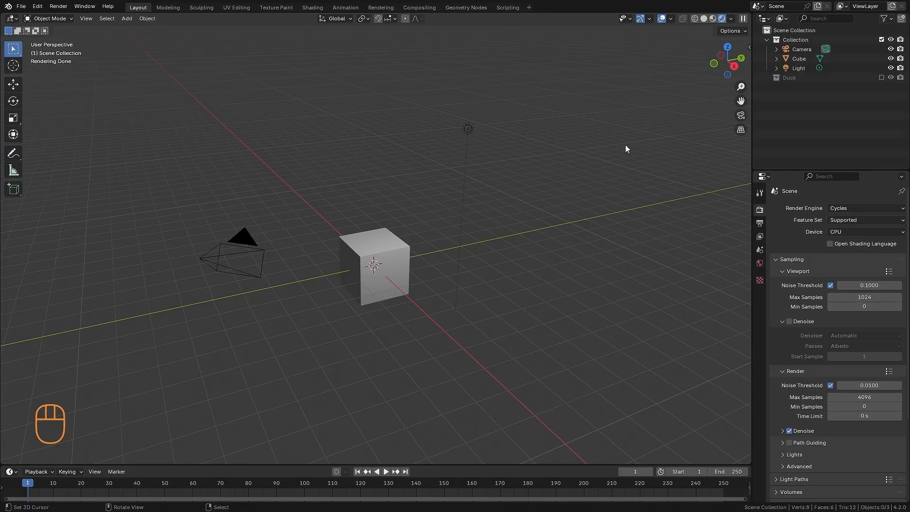
click(840, 232)
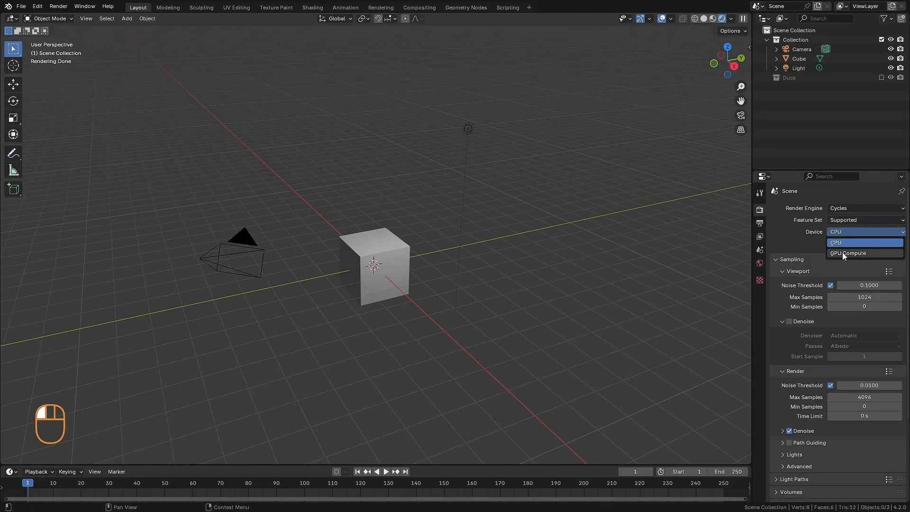
click(841, 252)
middle_drag(554, 254, 483, 225)
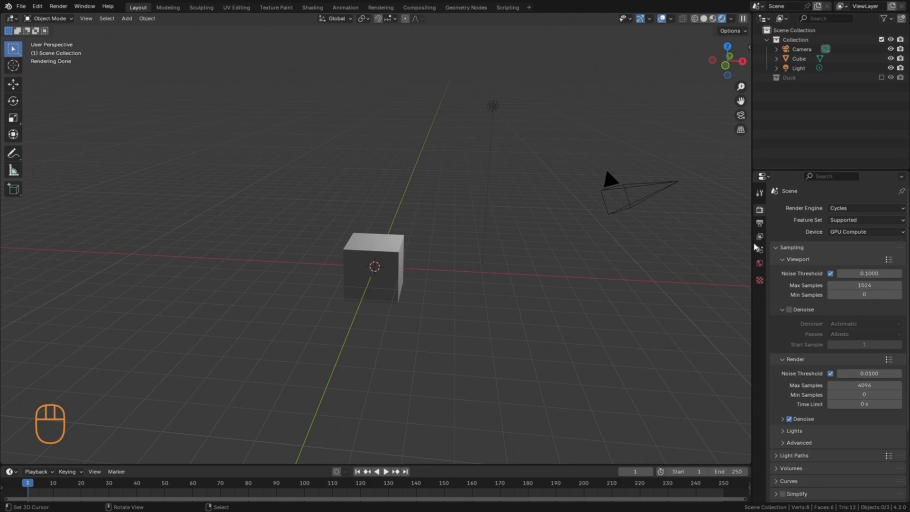
Examine the Cycles render devices in the system preferences and the device choices in the render settings
click(38, 7)
click(63, 129)
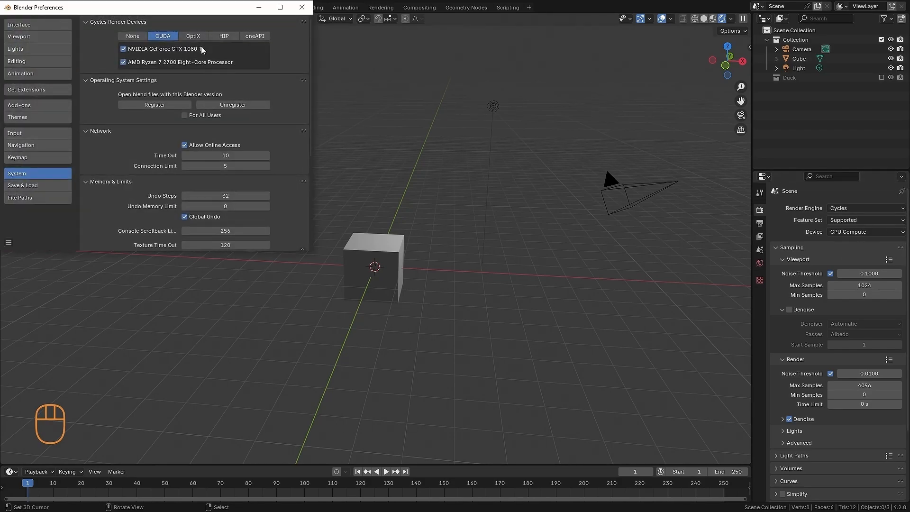
drag(192, 11, 321, 137)
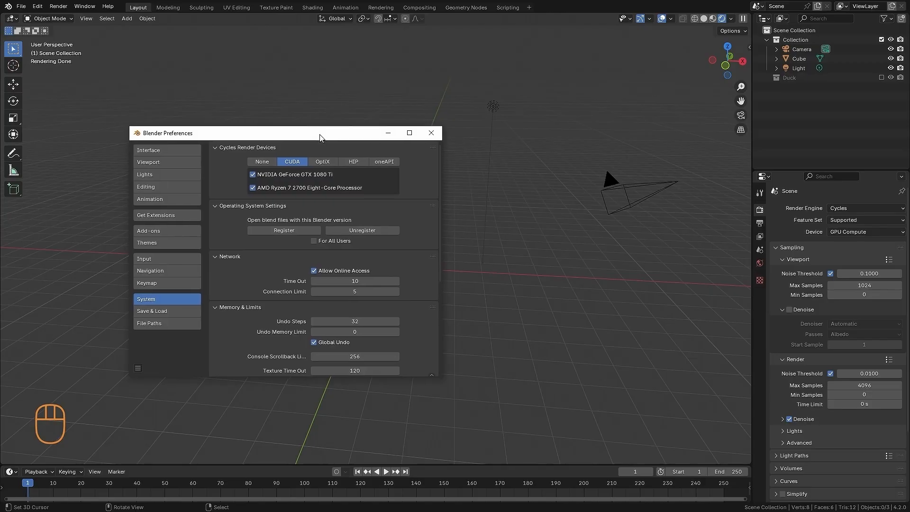
click(156, 311)
click(168, 300)
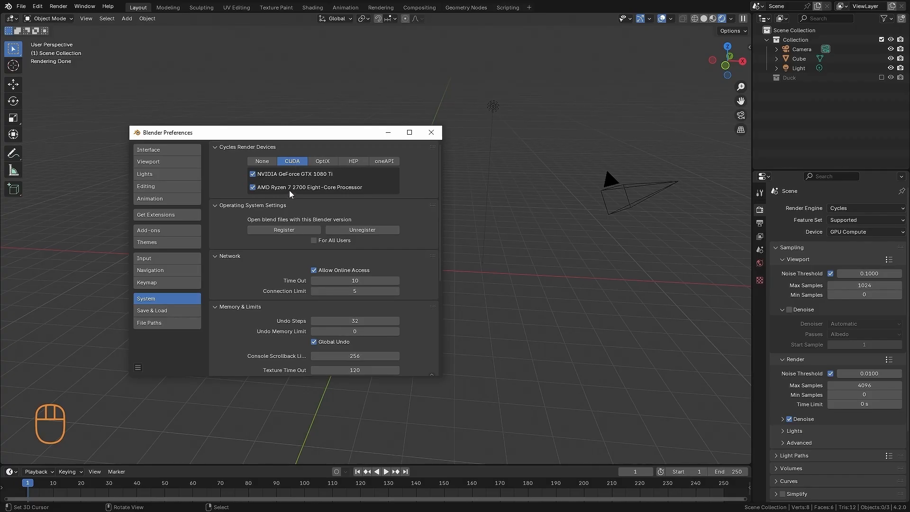
click(434, 136)
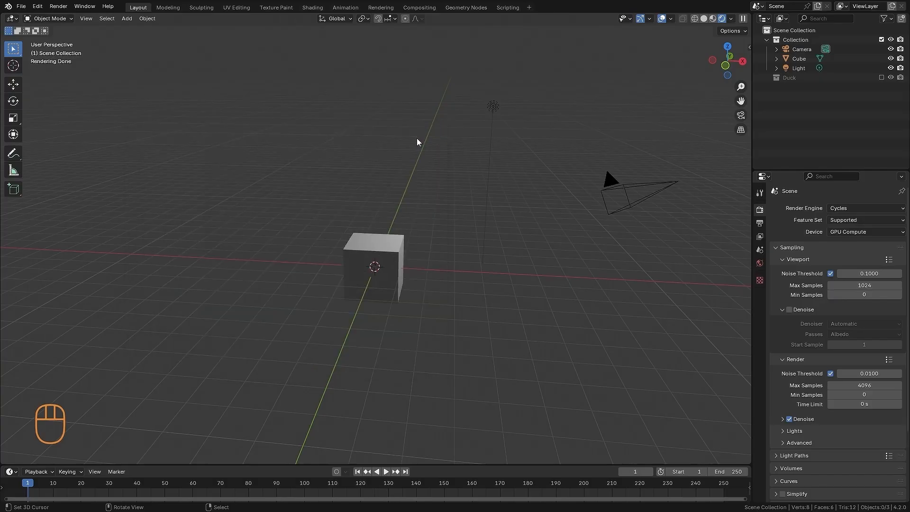
click(833, 235)
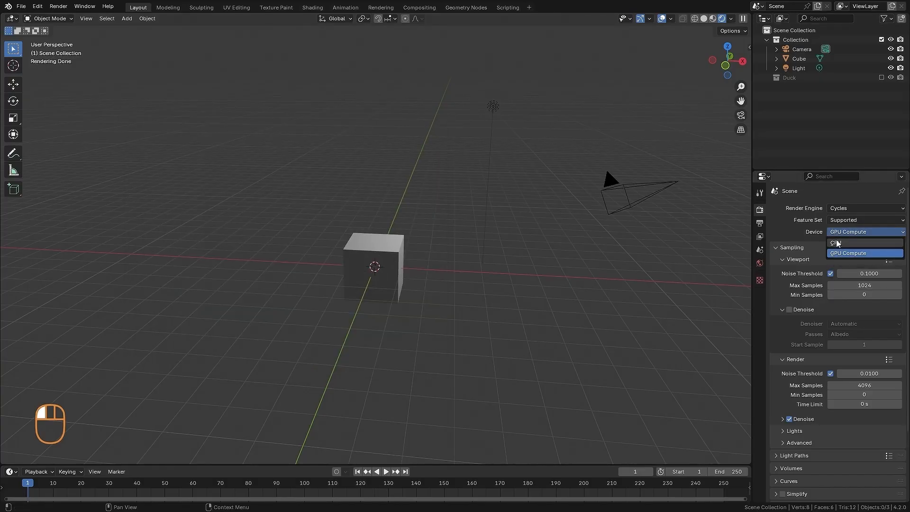
click(841, 240)
key(ctrl+comma)
drag(495, 168, 195, 109)
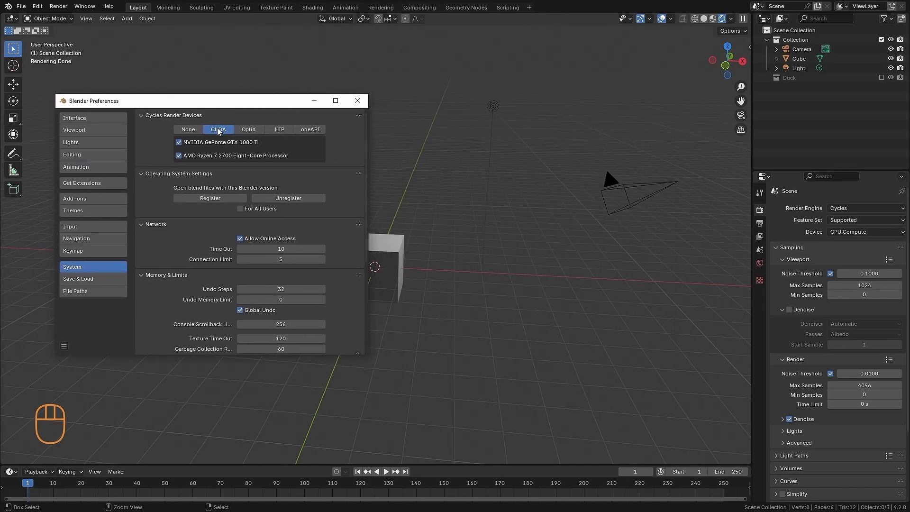
click(357, 101)
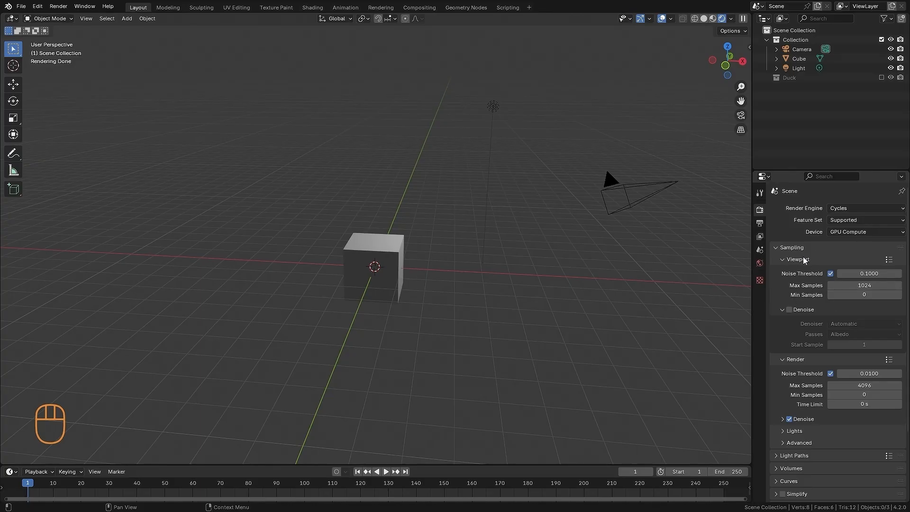
Set the viewport sampling's maximum samples to 50
click(862, 287)
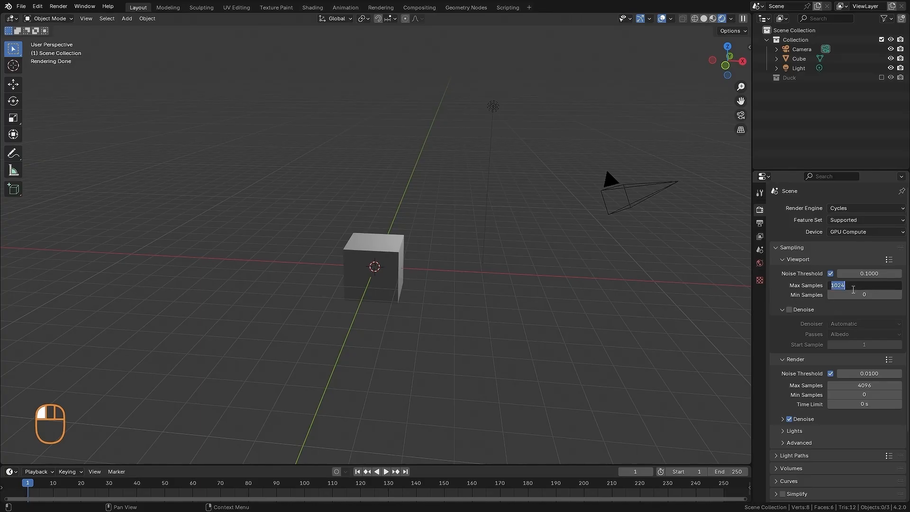
text(50)
key(Return)
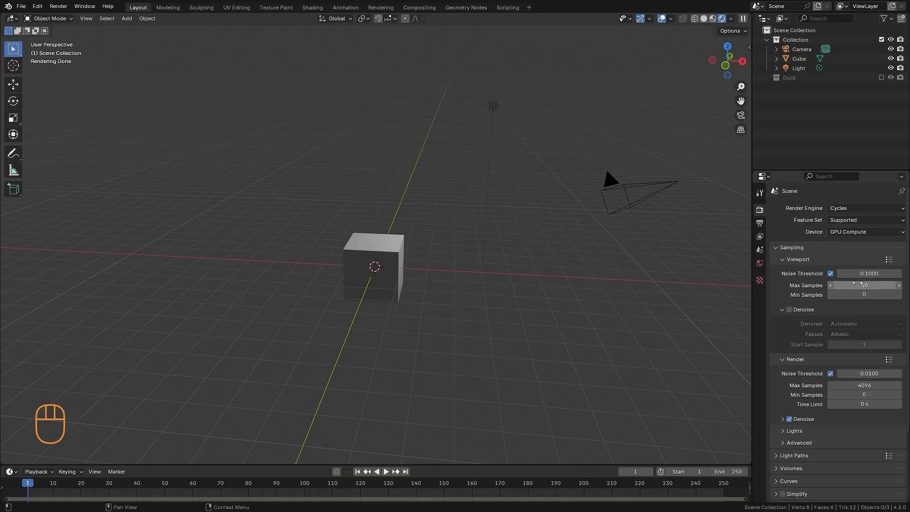
Enable viewport denoising and choose OpenImageDenoise as the denoiser
click(789, 310)
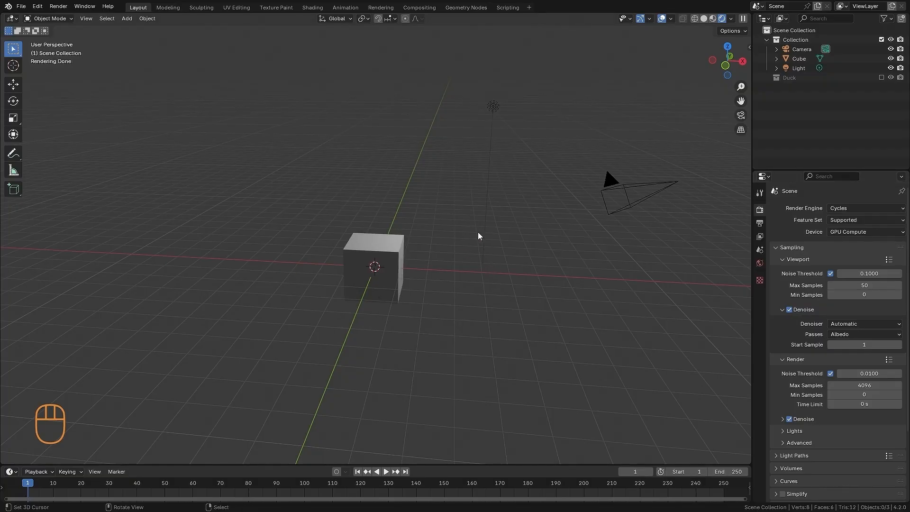
click(844, 324)
click(854, 324)
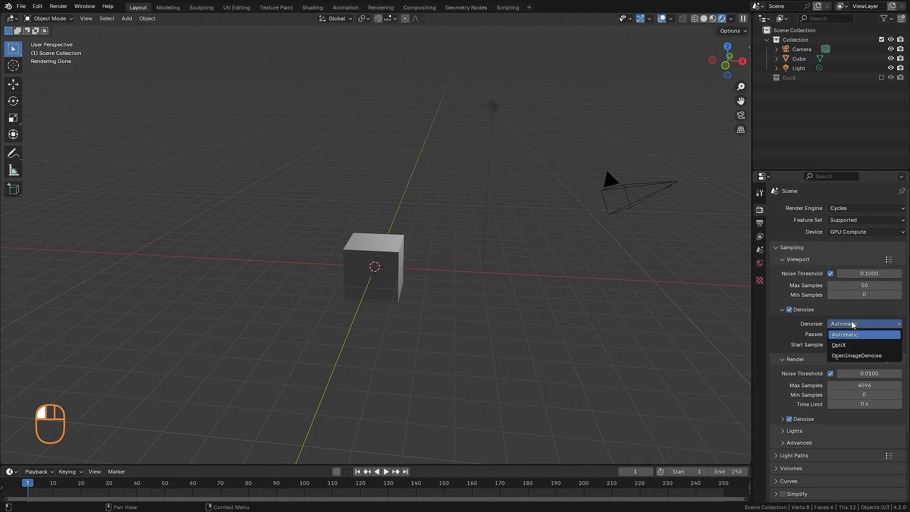
click(854, 356)
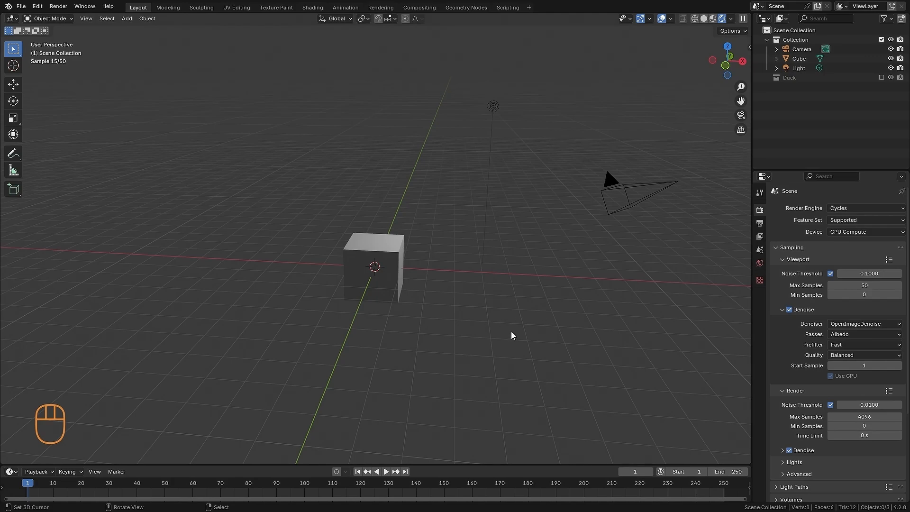
middle_drag(456, 327, 563, 147)
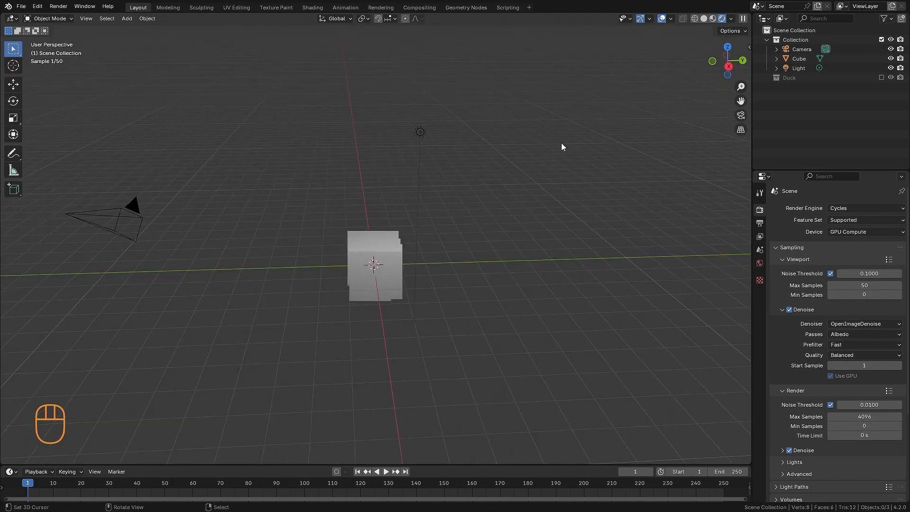
Change the viewport shading to Material Preview and delete the default cube
click(713, 19)
ctrl+alt+drag(407, 360, 429, 318)
alt+drag(429, 318, 474, 287)
ctrl+middle_drag(440, 218, 437, 247)
click(401, 271)
key(x)
click(401, 271)
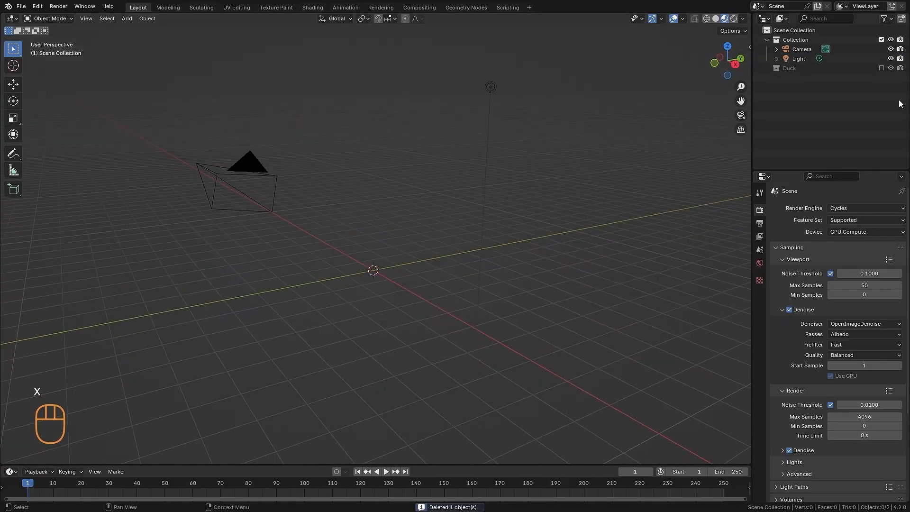
Enable the Duck collection in the view layer so the duck model is shown in the scene
click(882, 68)
alt+drag(479, 246, 540, 217)
alt+middle_drag(542, 221, 432, 268)
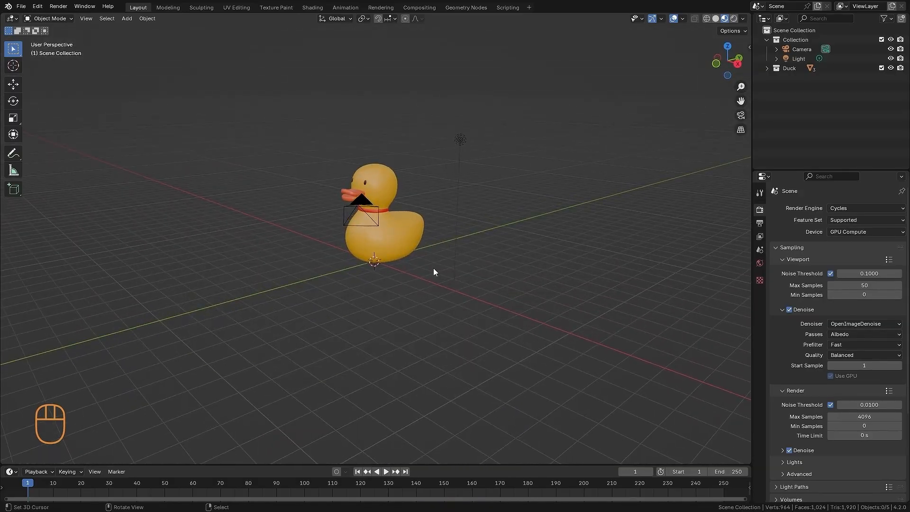
Split the 3D viewport into one large area and two smaller areas stacked beside it
drag(7, 458, 288, 412)
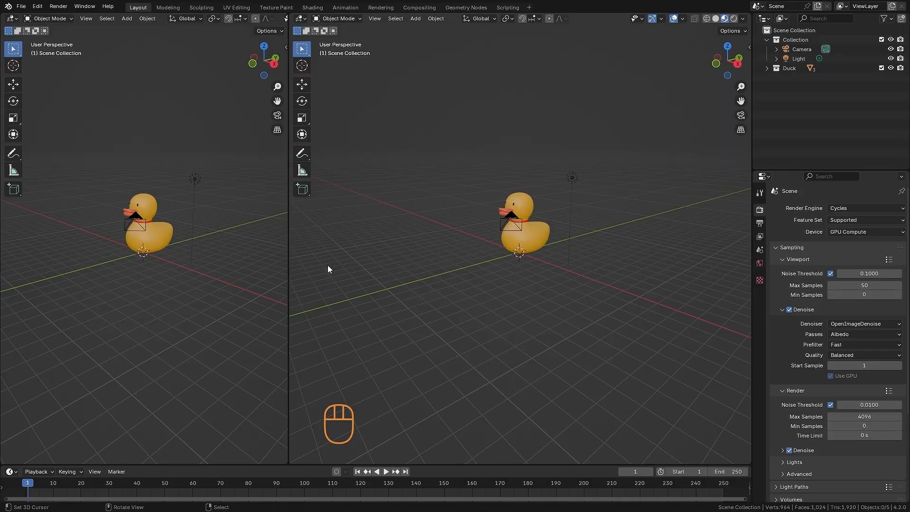
drag(287, 14, 287, 243)
ctrl+alt+middle_drag(151, 159, 191, 171)
alt+middle_drag(192, 171, 180, 172)
Show the camera view in the upper small viewport and hide its overlays, gizmos and toolbar
key(KP_0)
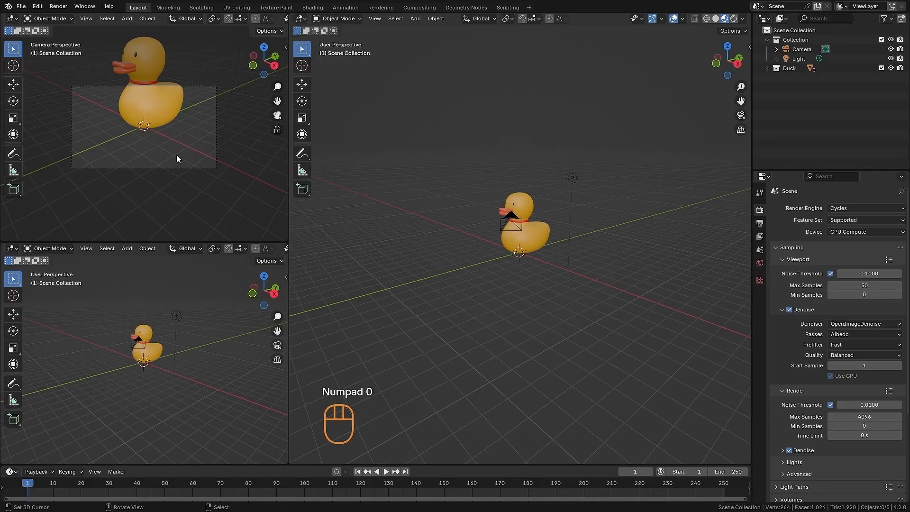
scroll(178, 144, up, 2)
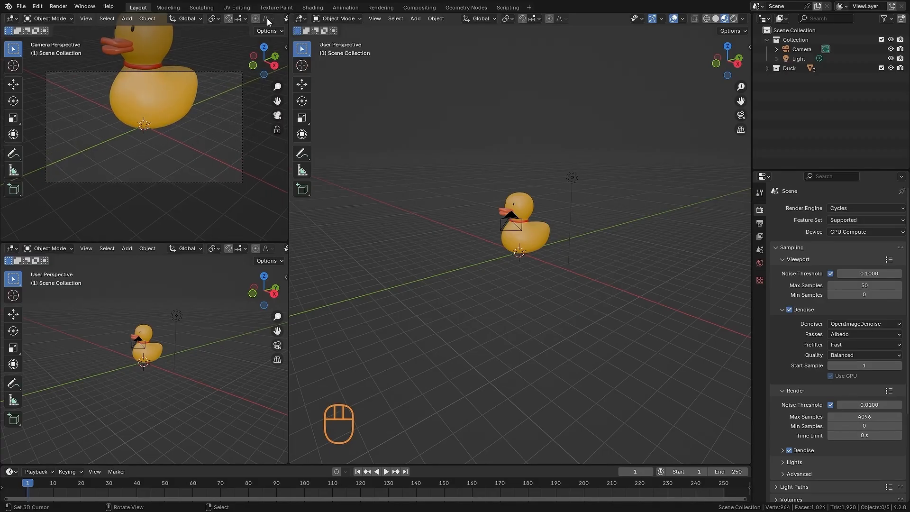
scroll(266, 18, down, 5)
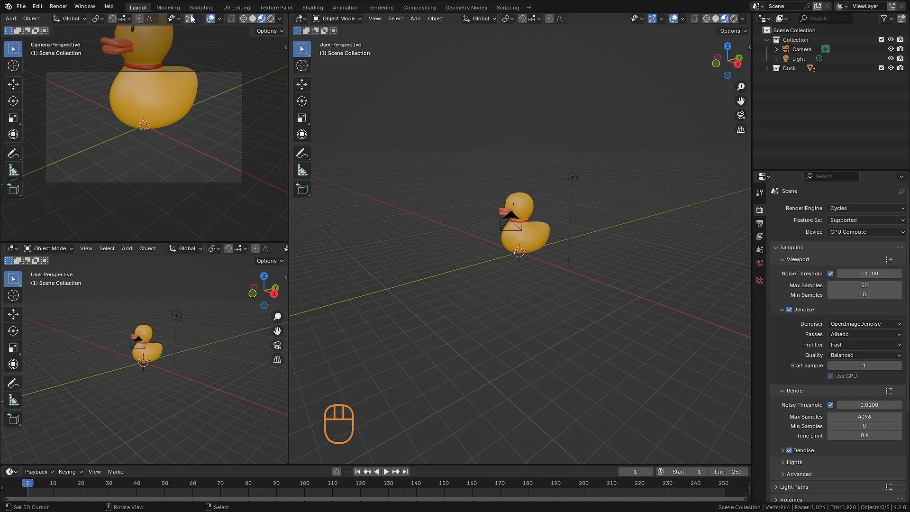
click(211, 20)
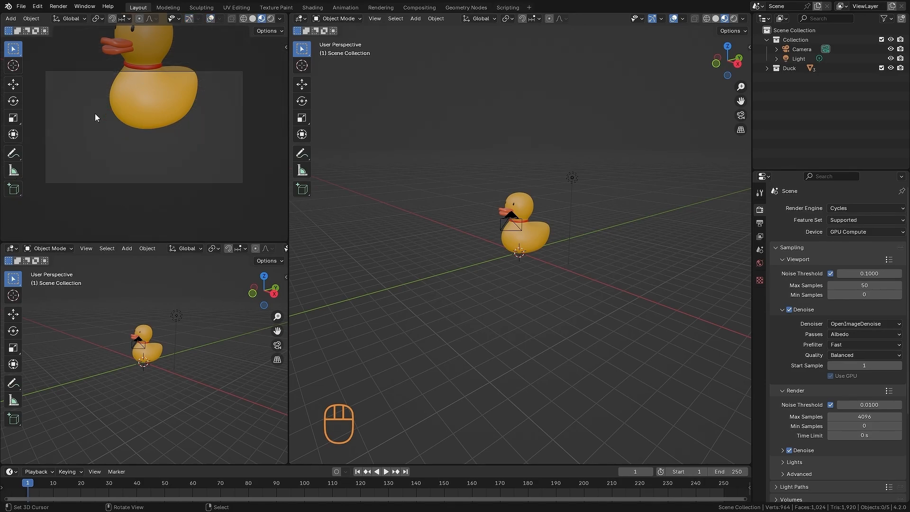
key(t)
ctrl+alt+middle_drag(177, 162, 221, 145)
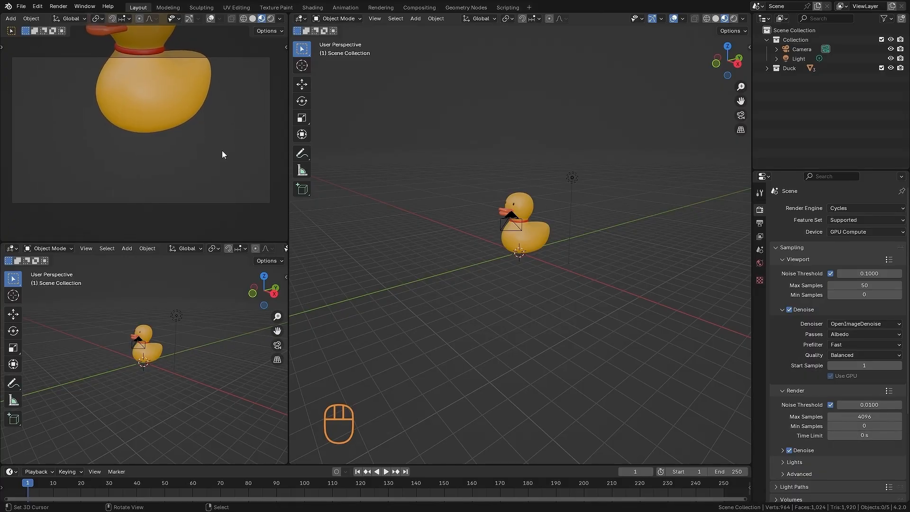
Shrink the camera viewport's width and height to give the neighbouring areas more room
drag(289, 221, 229, 185)
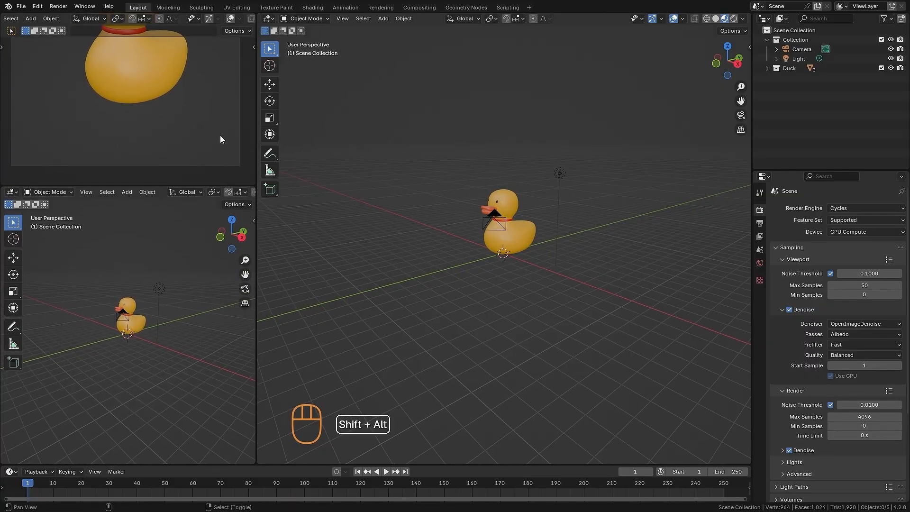
alt+shift+drag(221, 136, 221, 141)
scroll(239, 29, down, 3)
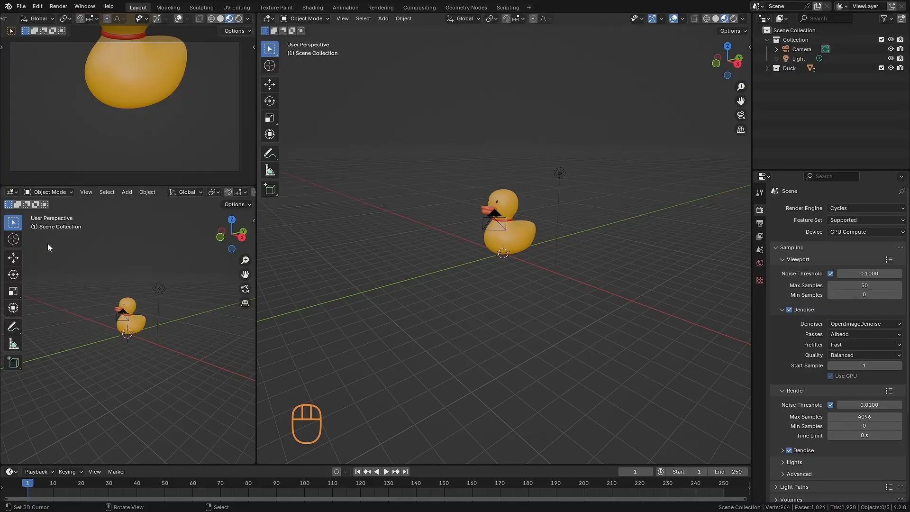
Change the area below the camera view to the Shader Editor and hide its sidebar
click(15, 192)
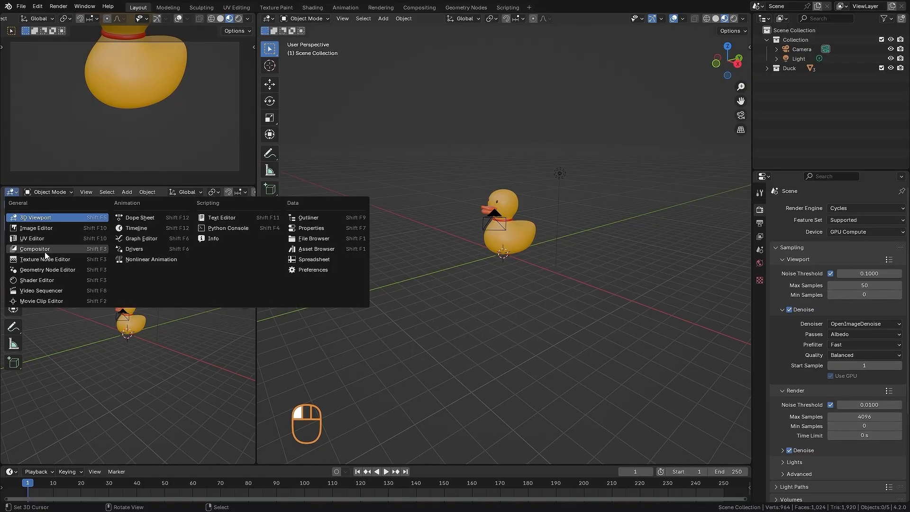
click(41, 280)
key(n)
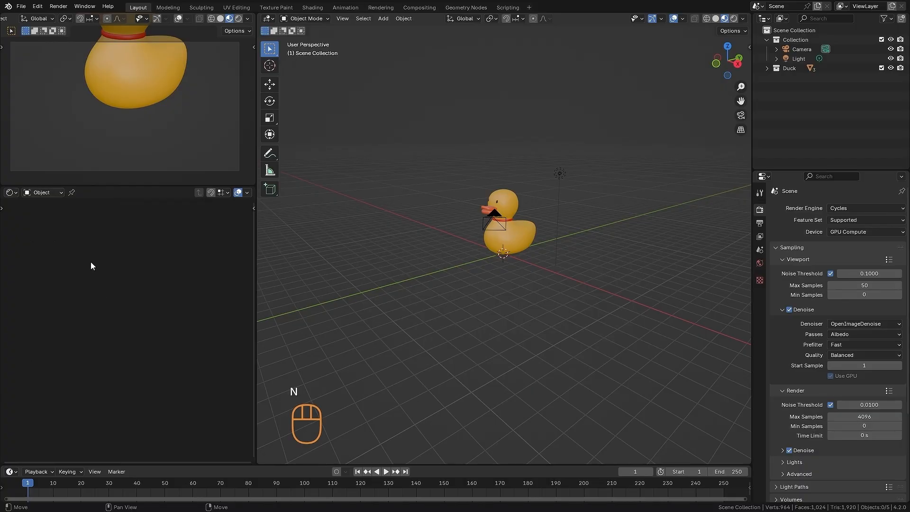
Select the duck's body to display its Yellow material nodes in the Shader Editor, and deselect all nodes and objects
click(528, 232)
ctrl+alt+drag(183, 355, 186, 305)
alt+drag(186, 305, 199, 228)
ctrl+alt+drag(199, 228, 197, 240)
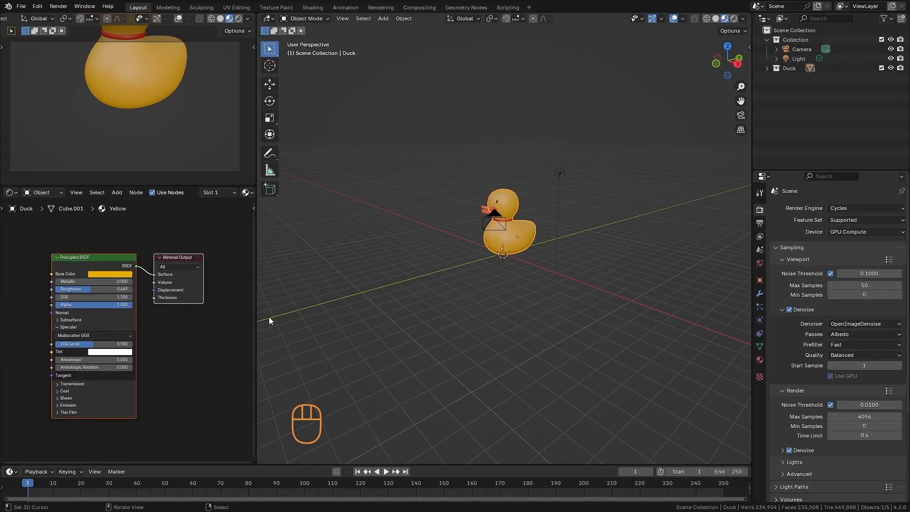
key(a)
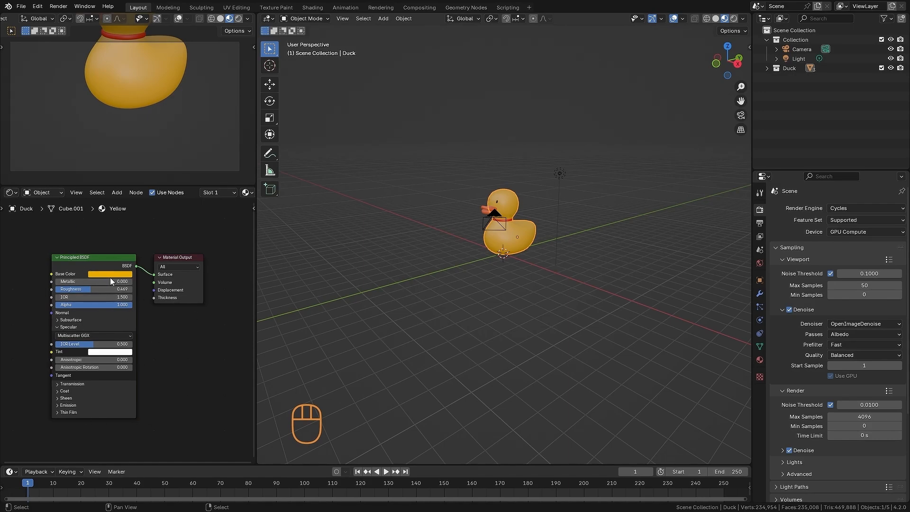
key(a)
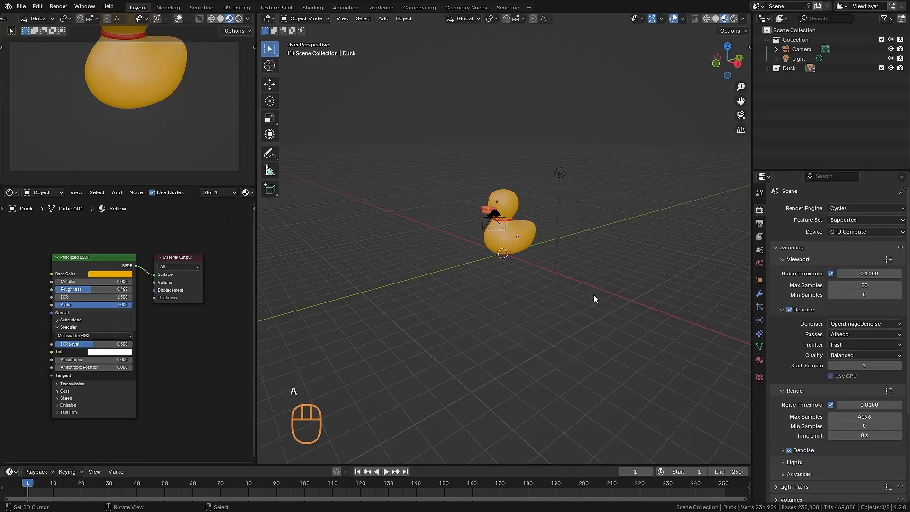
Select the duck's body, display its transform values and dimensions in the main viewport's sidebar, and deselect it
alt+drag(566, 239, 614, 214)
alt+shift+drag(630, 183, 622, 165)
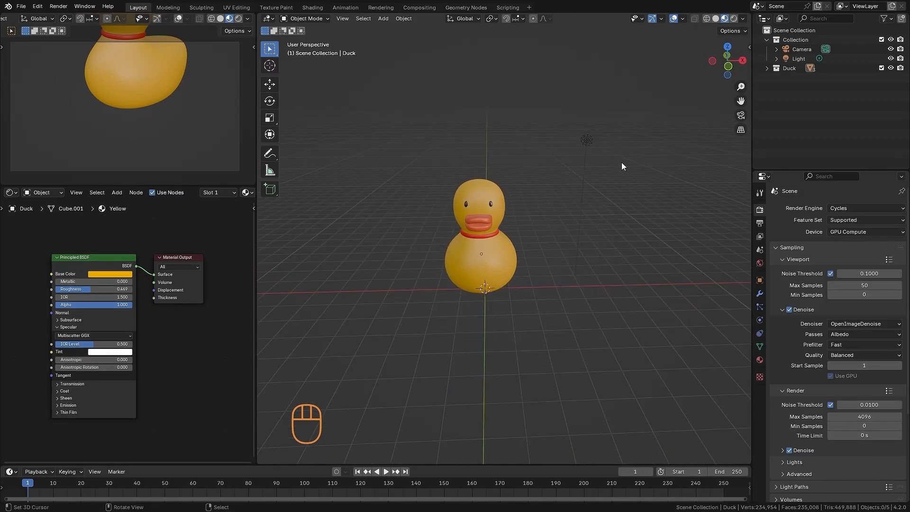
alt+drag(559, 229, 578, 206)
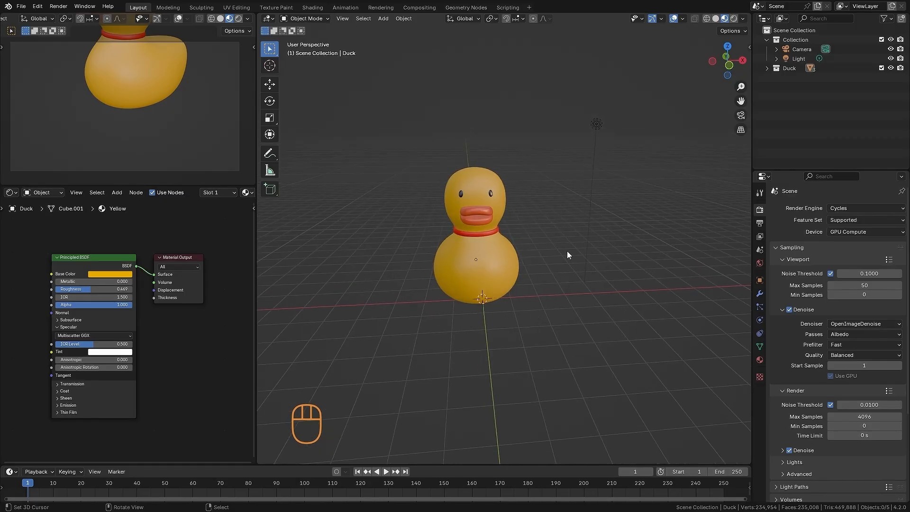
click(498, 175)
key(g)
right_click(553, 309)
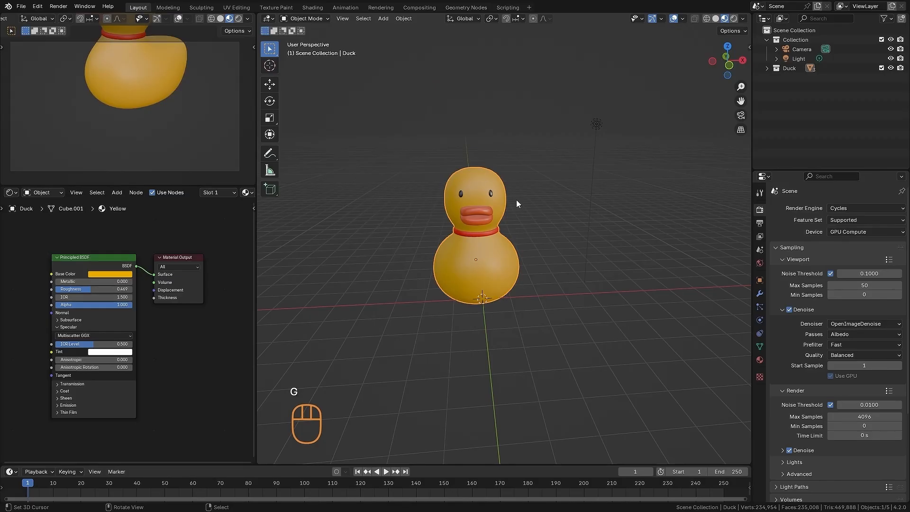
alt+drag(575, 265, 536, 260)
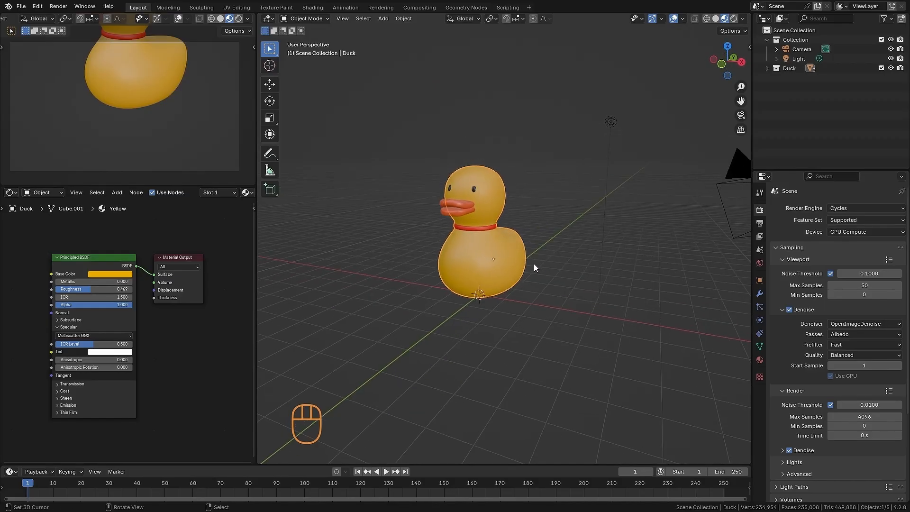
key(n)
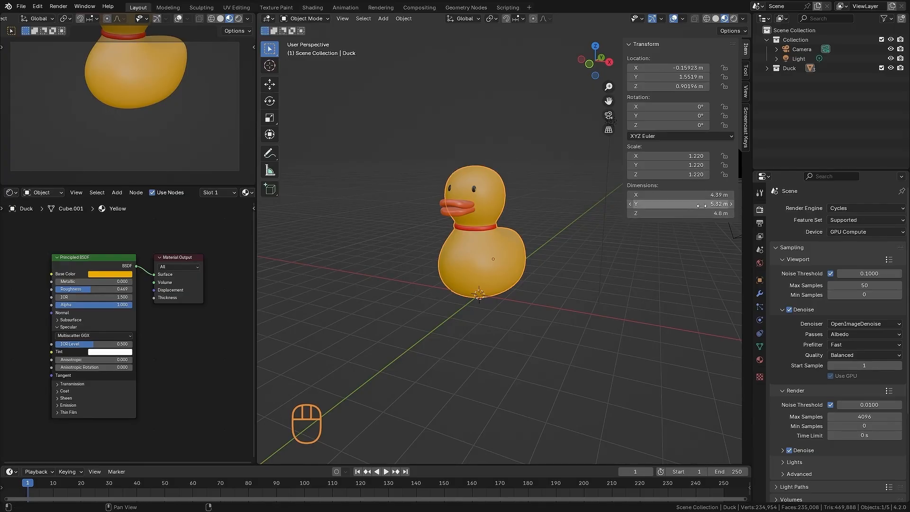
middle_drag(549, 245, 538, 248)
key(alt+a)
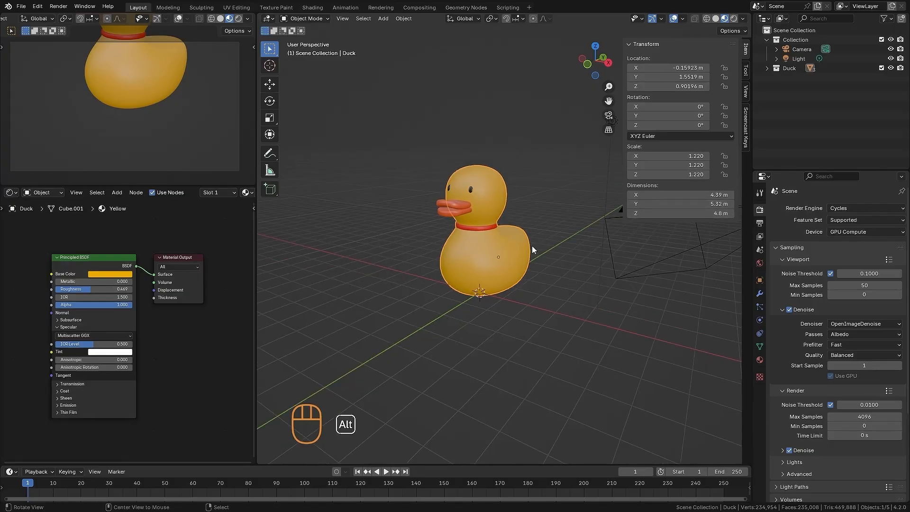
Box-select all parts of the duck and scale them down uniformly until the body measures about 0.30 × 0.36 × 0.33 m
drag(402, 143, 535, 294)
ctrl+alt+drag(564, 239, 592, 275)
alt+drag(592, 275, 570, 134)
key(s)
click(519, 197)
ctrl+alt+drag(519, 198, 543, 152)
key(s)
click(510, 182)
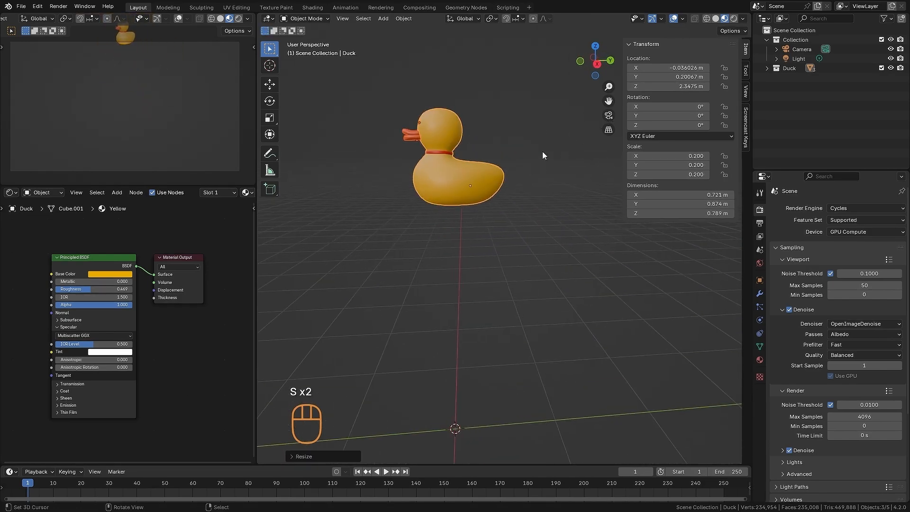
key(s)
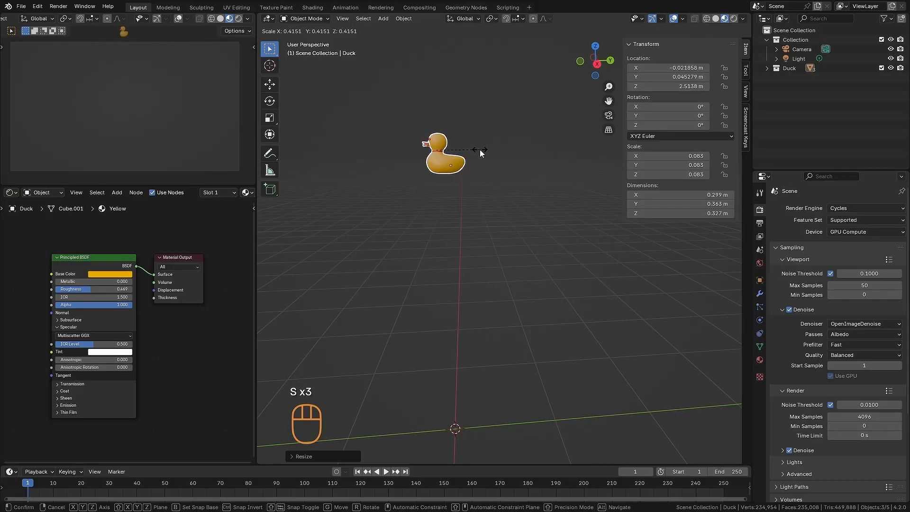
click(476, 151)
Lower the whole duck along the Z axis onto the grid floor, at a Z location of about 0.044 m, and deselect it
key(g)
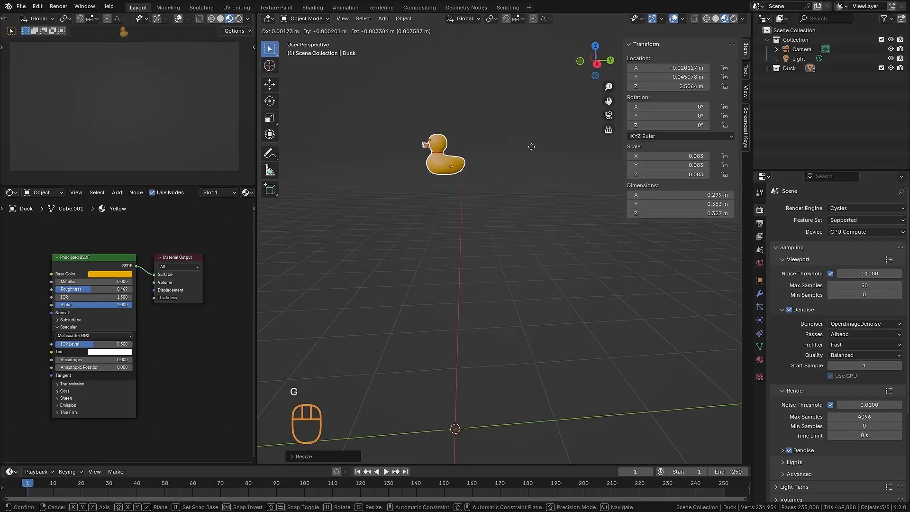
key(z)
click(491, 416)
alt+drag(491, 417, 547, 326)
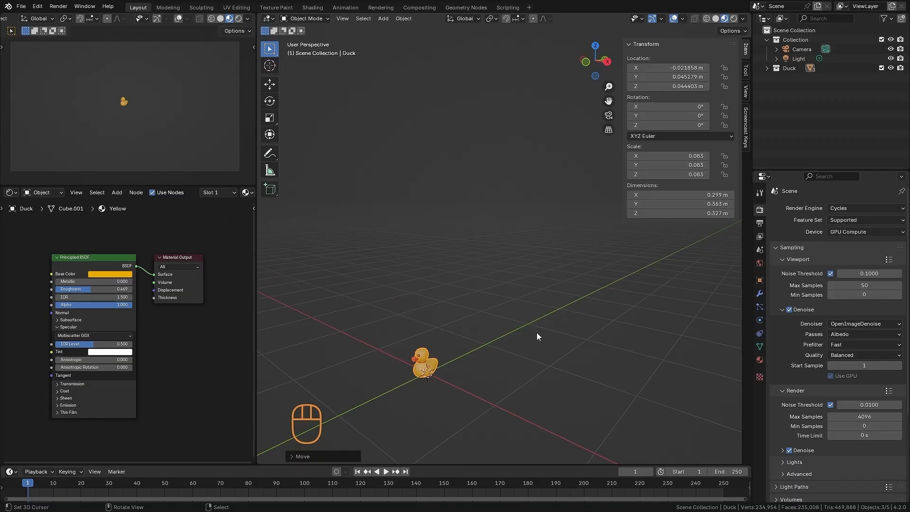
key(KP_5)
alt+drag(523, 295, 545, 323)
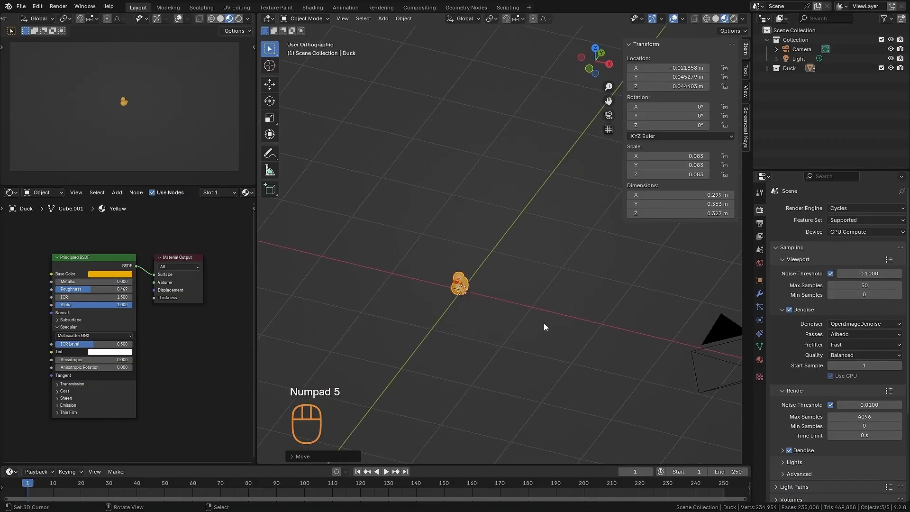
key(alt+a)
Show the duck close up in perspective in the main viewport and hide the sidebar
ctrl+alt+drag(525, 378, 526, 349)
alt+drag(527, 348, 532, 313)
ctrl+alt+drag(532, 313, 551, 339)
ctrl+alt+drag(551, 339, 555, 287)
key(KP_5)
alt+drag(553, 319, 544, 294)
alt+shift+drag(544, 294, 546, 236)
key(KP_5)
alt+shift+middle_drag(547, 237, 572, 237)
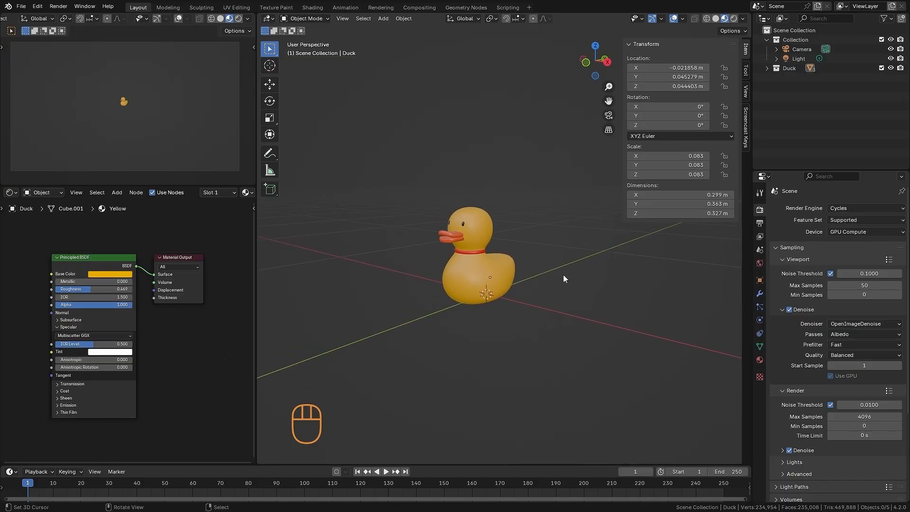
key(n)
Align the active camera to the main viewport's current view of the duck and fit the camera frame inside the small viewport
alt+shift+middle_drag(559, 267, 571, 268)
ctrl+alt+middle_drag(571, 268, 573, 251)
alt+middle_drag(573, 251, 617, 246)
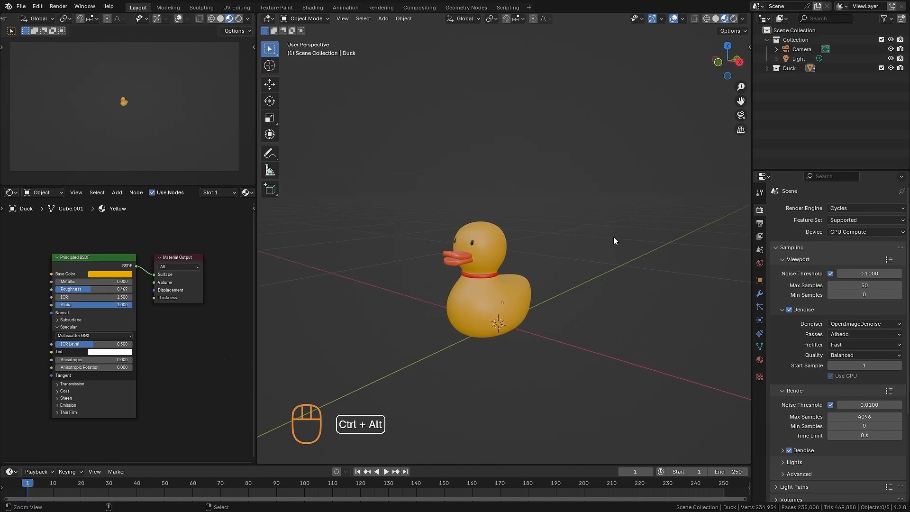
key(ctrl+alt+KP_0)
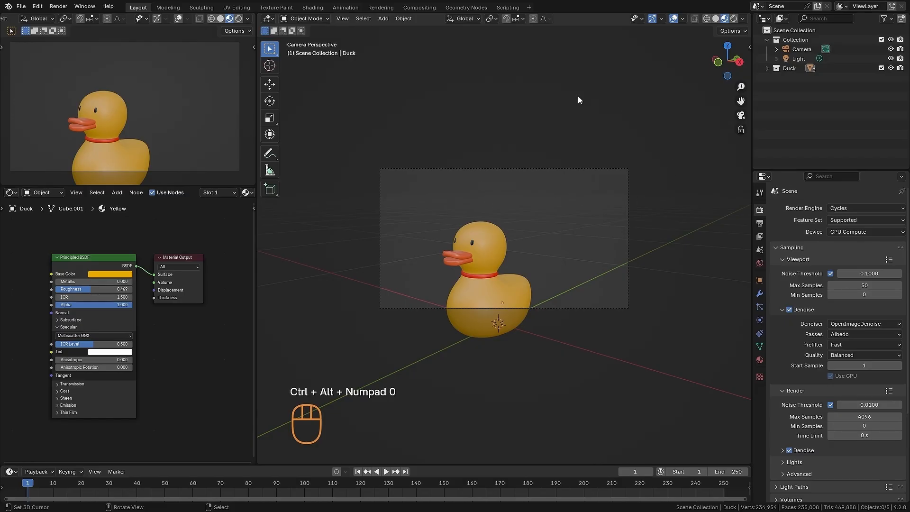
alt+shift+middle_drag(105, 100, 122, 74)
ctrl+alt+middle_drag(122, 74, 167, 134)
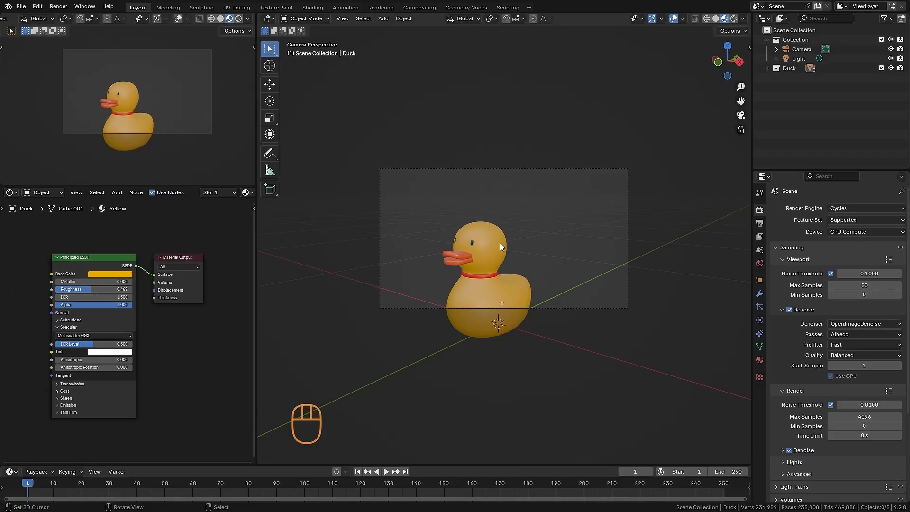
Select the camera and lower it along the global Z axis until the whole duck fits in the frame
click(539, 168)
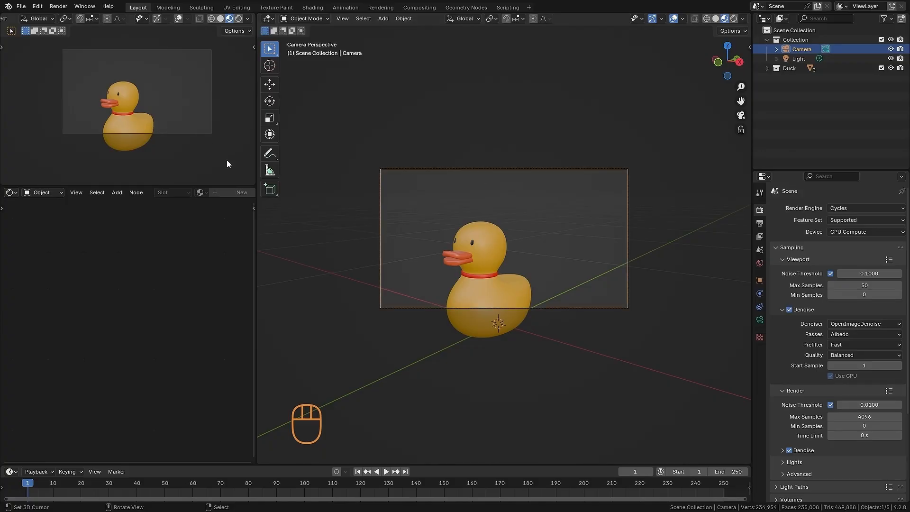
key(g)
middle_drag(447, 166, 447, 161)
key(shift)
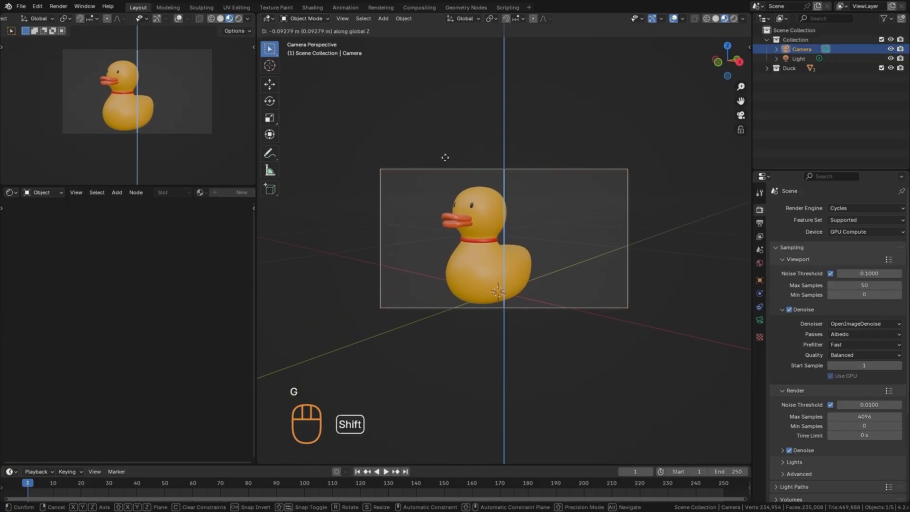
click(442, 138)
Scale down the camera object so its size better suits the small duck
alt+middle_drag(512, 116, 369, 376)
key(s)
click(496, 248)
Move the camera farther away from the duck and shift it to bring the duck near the middle of the frame
ctrl+alt+drag(495, 247, 502, 293)
alt+drag(502, 293, 538, 277)
key(g)
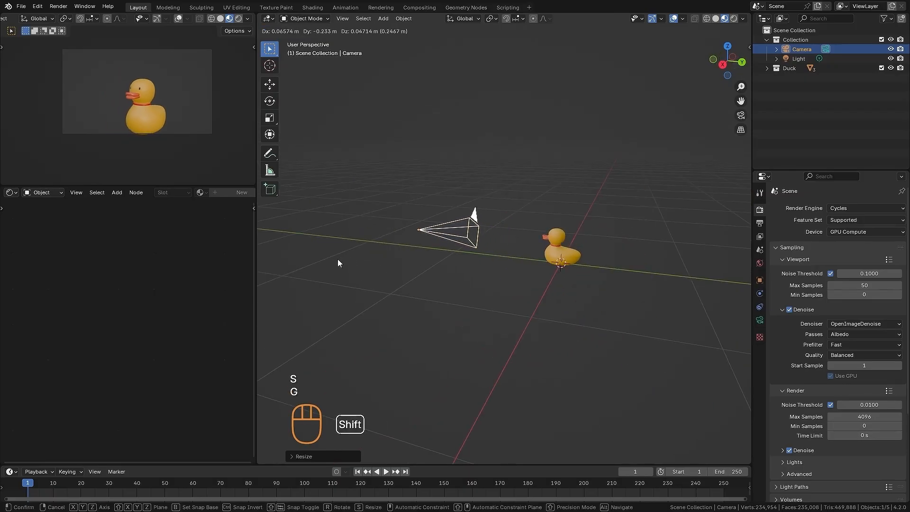
shift+click(337, 258)
alt+drag(480, 287, 570, 347)
key(g)
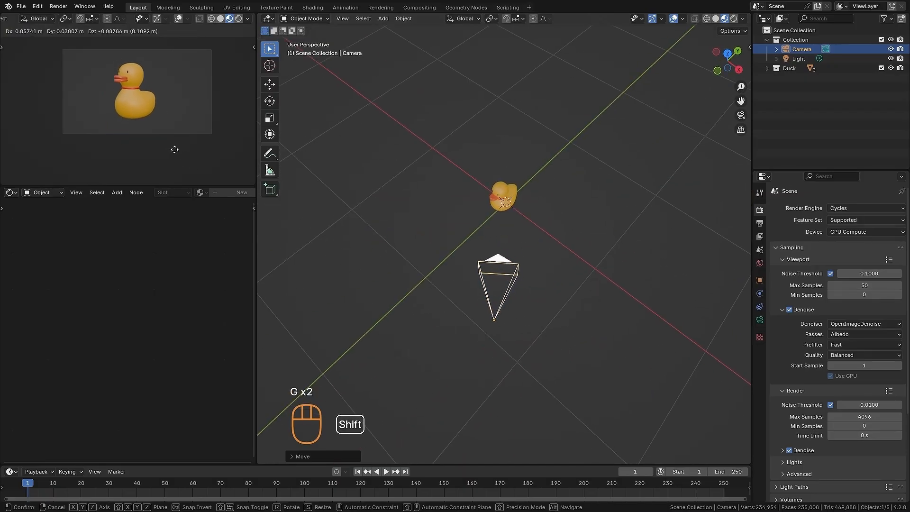
shift+click(167, 148)
Fine-tune the camera's position with the main viewport in right orthographic view until the duck is centred in the frame, and deselect the camera
key(KP_3)
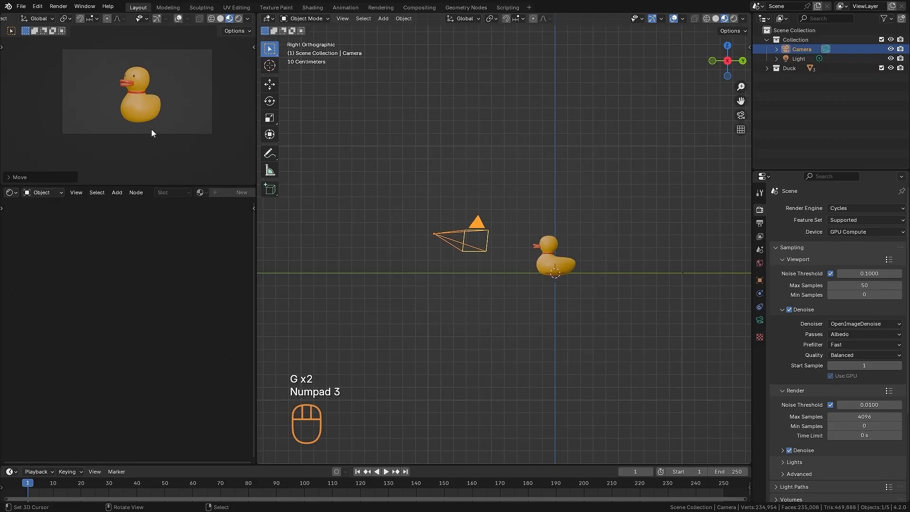
key(g)
shift+click(214, 141)
key(g)
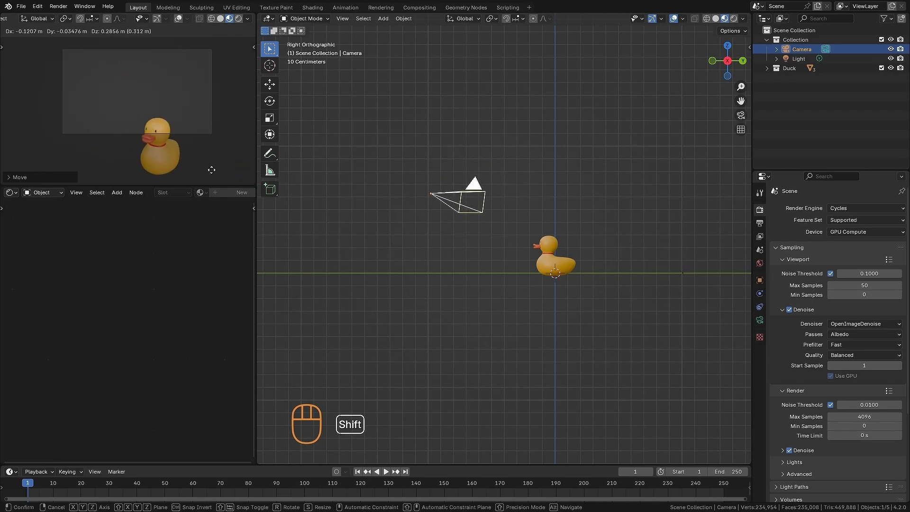
click(291, 278)
key(g)
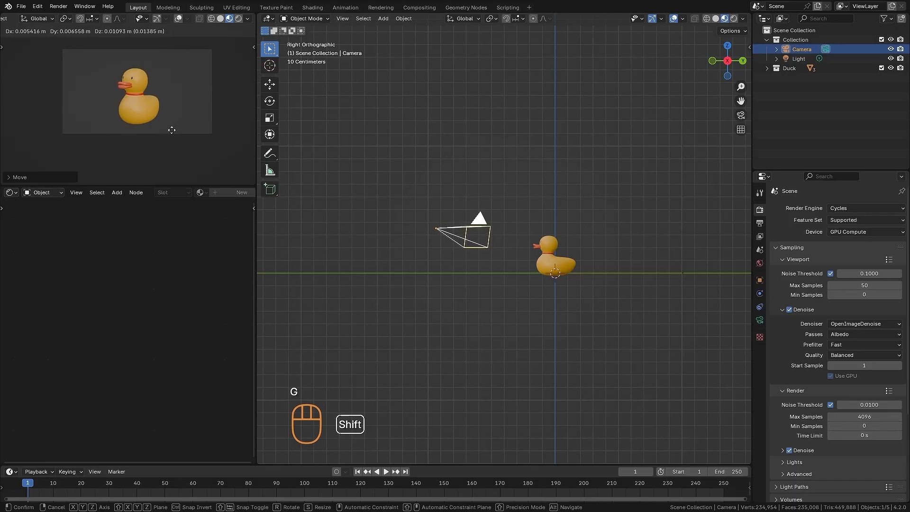
shift+click(171, 131)
key(a)
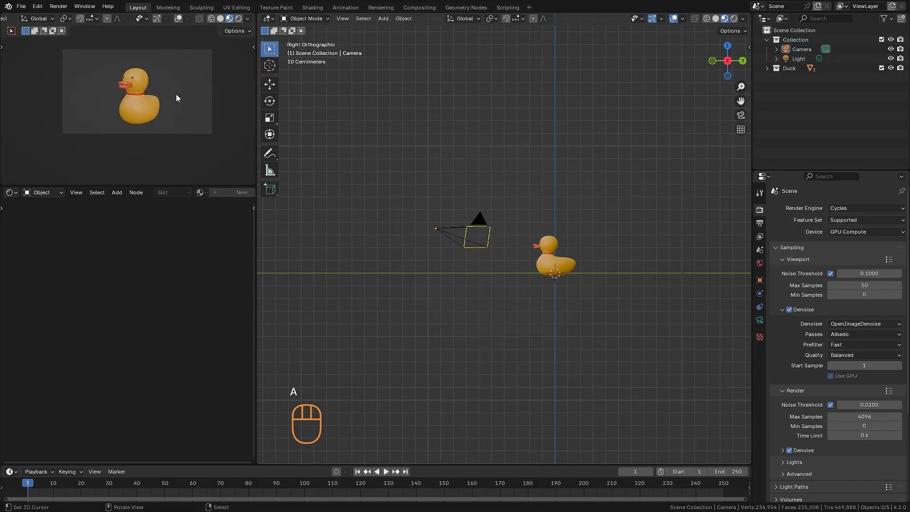
Set the small camera viewport to Rendered shading and delete the scene's default light
click(239, 19)
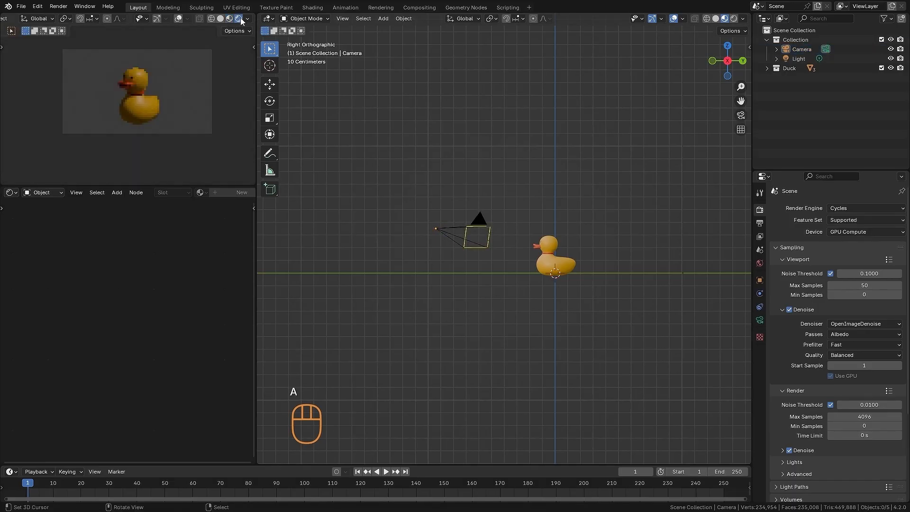
ctrl+alt+middle_drag(502, 194, 621, 213)
alt+middle_drag(621, 213, 587, 251)
ctrl+alt+middle_drag(587, 251, 616, 193)
click(587, 169)
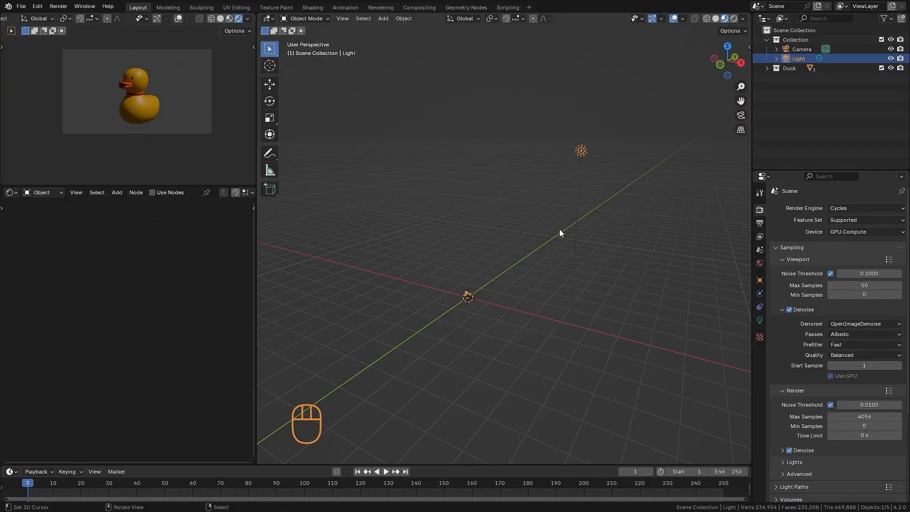
key(x)
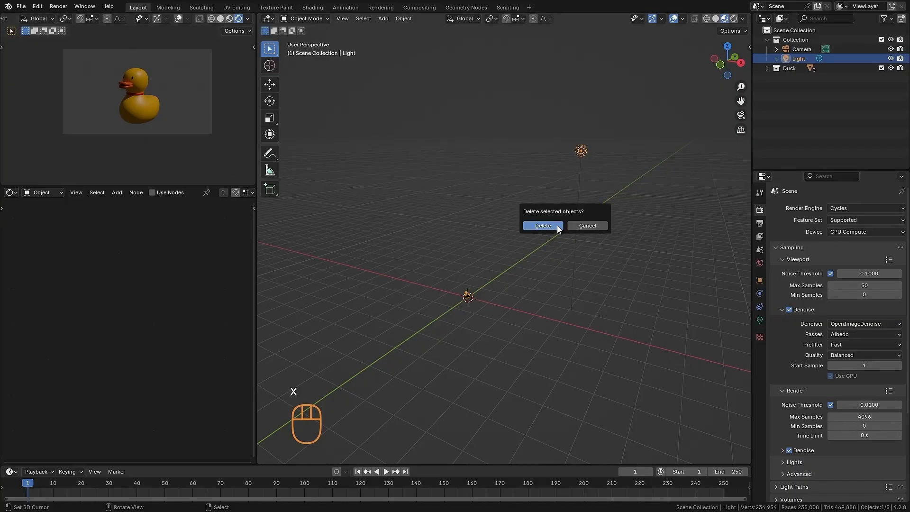
click(557, 225)
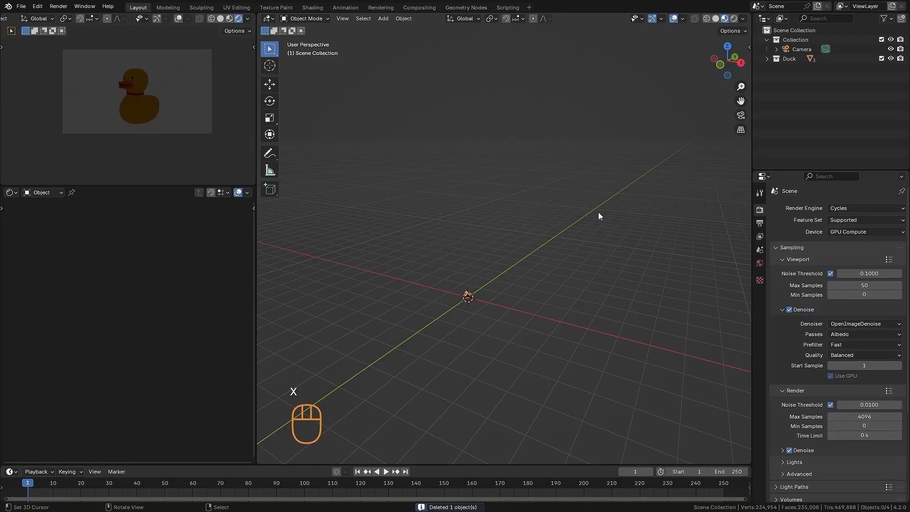
Switch the Shader Editor's shader type from Object to World and deselect all world nodes
ctrl+alt+middle_drag(147, 137, 169, 113)
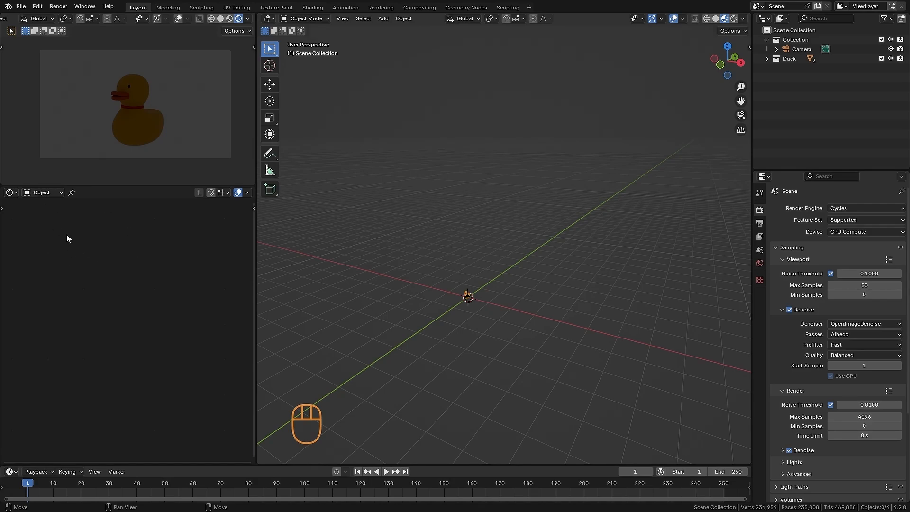
click(35, 193)
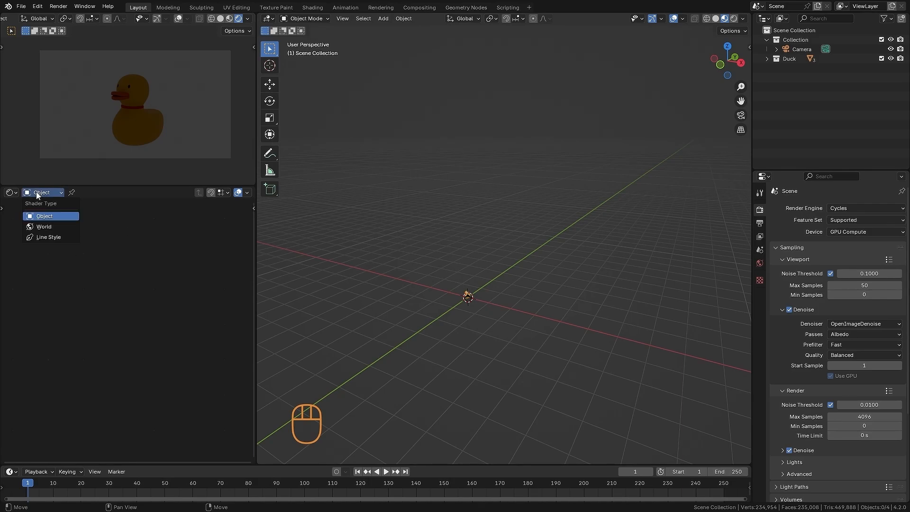
click(44, 227)
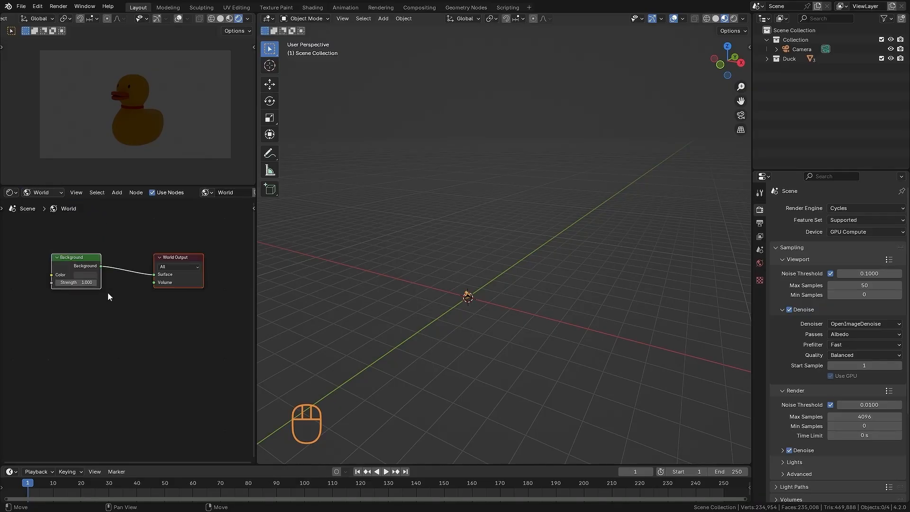
middle_drag(120, 309, 137, 326)
key(alt+a)
mouse_move(141, 380)
ctrl+middle_down()
mouse_move(146, 297)
mouse_move(143, 316)
ctrl+middle_up()
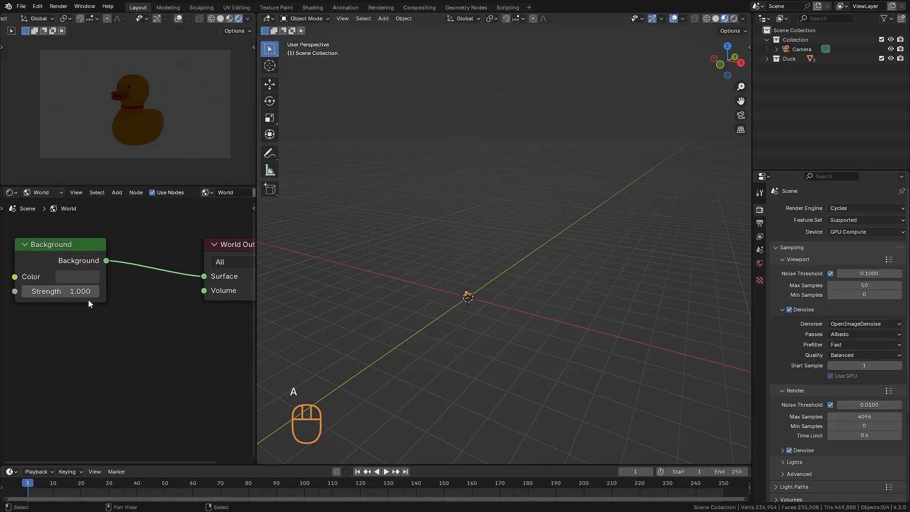
Select the world's Background node and set its Strength to 0.1
click(52, 254)
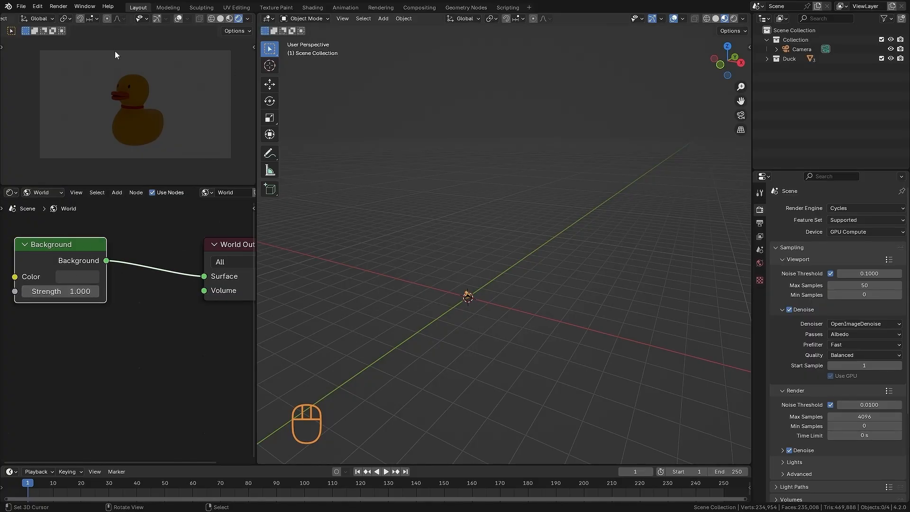
ctrl+alt+drag(117, 318, 148, 322)
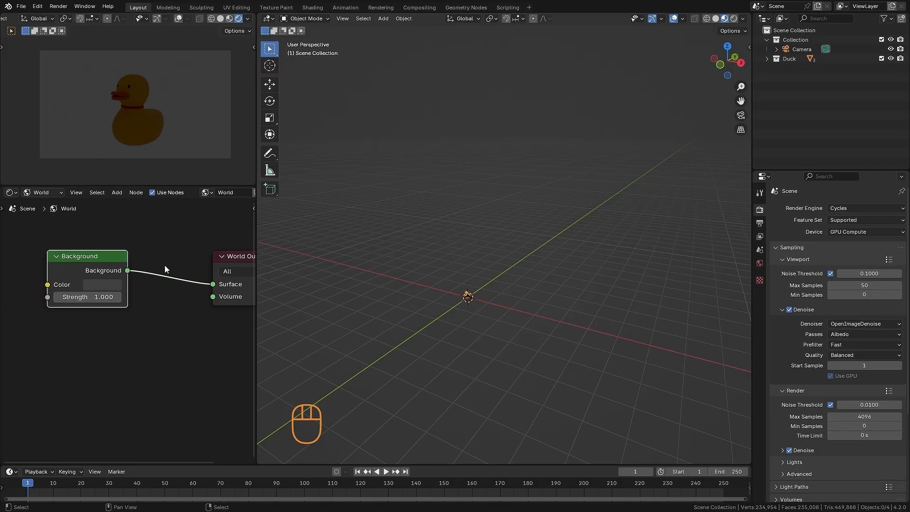
click(103, 301)
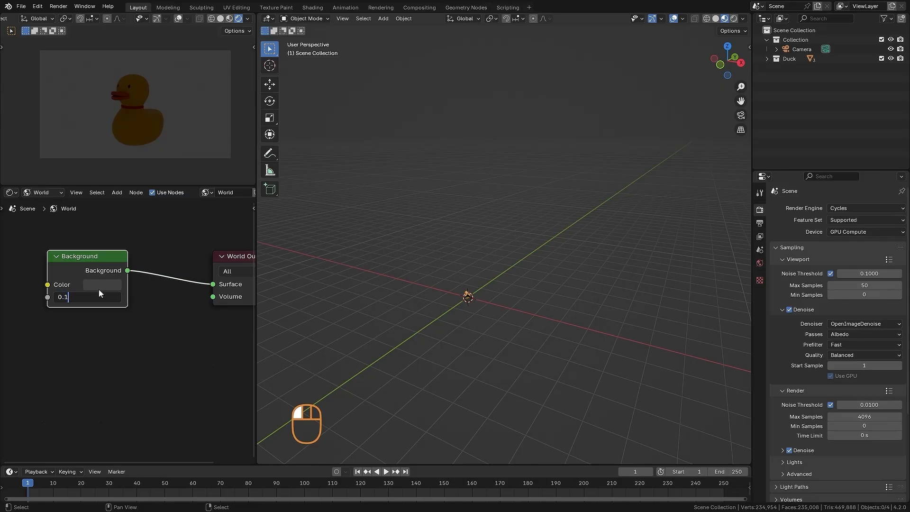
key(Return)
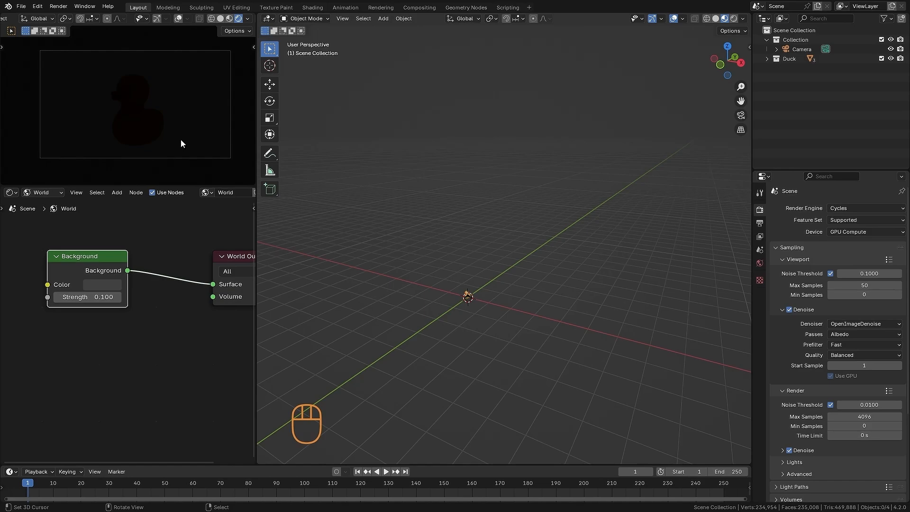
Restrict the small rendered camera viewport to a render region drawn around the camera frame
alt+shift+drag(184, 114, 178, 115)
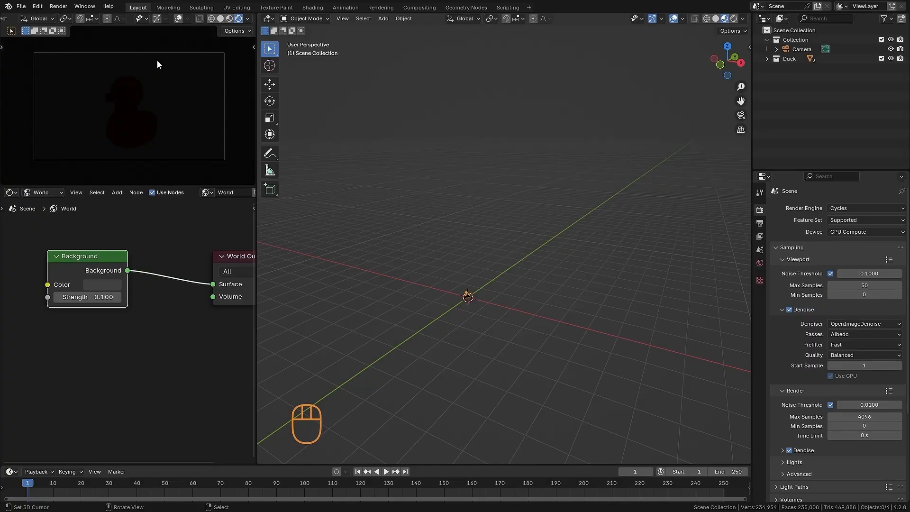
key(ctrl+b)
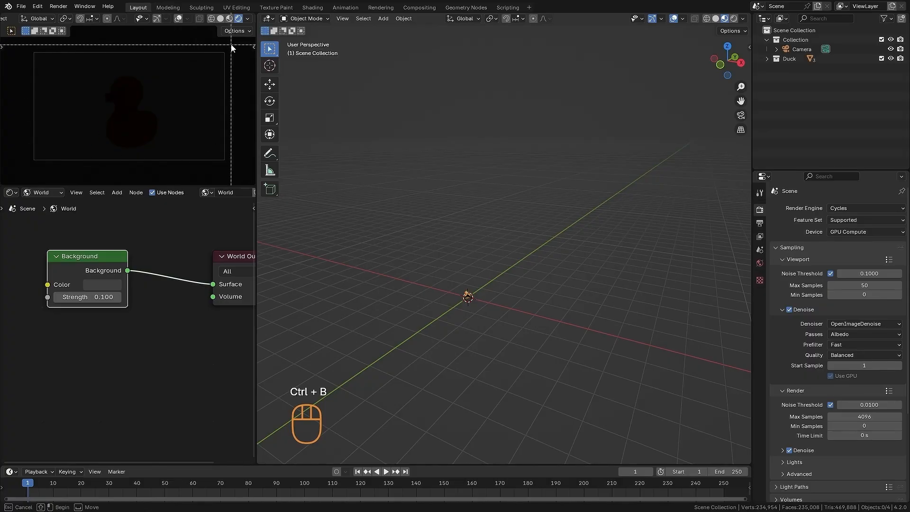
drag(233, 43, 16, 176)
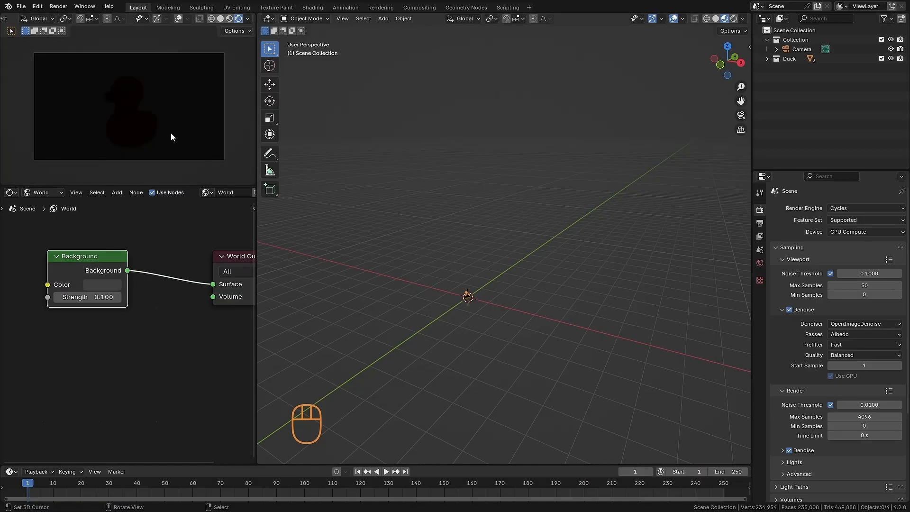
key(ctrl+alt+b)
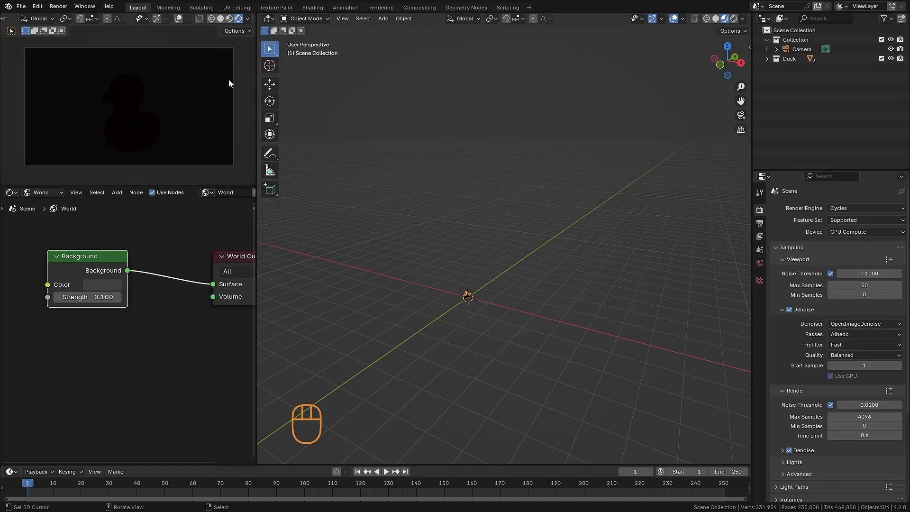
Snap the 3D cursor to the world origin and set the main viewport's transform pivot point to 3D Cursor
alt+middle_drag(521, 315, 445, 295)
key(a)
ctrl+alt+middle_drag(505, 242, 543, 245)
key(a)
alt+shift+middle_drag(506, 300, 577, 269)
key(shift+s)
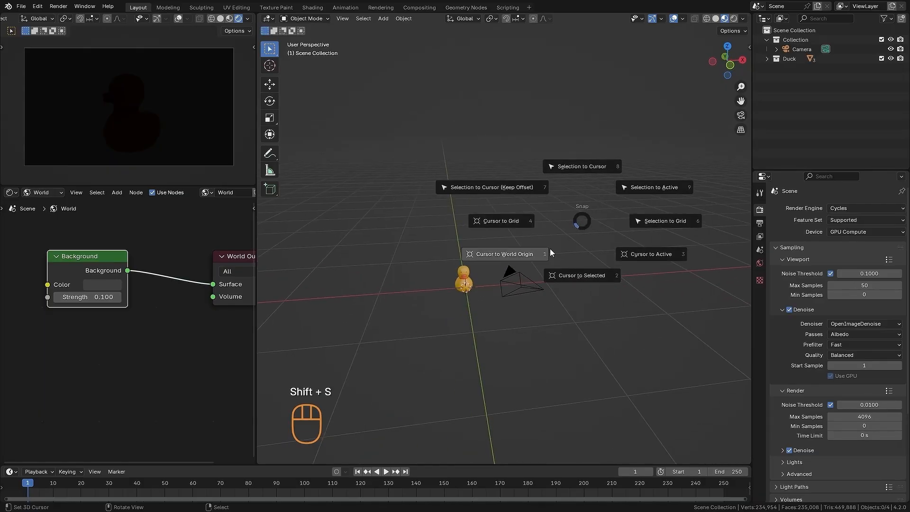
click(504, 270)
alt+middle_drag(465, 284, 522, 333)
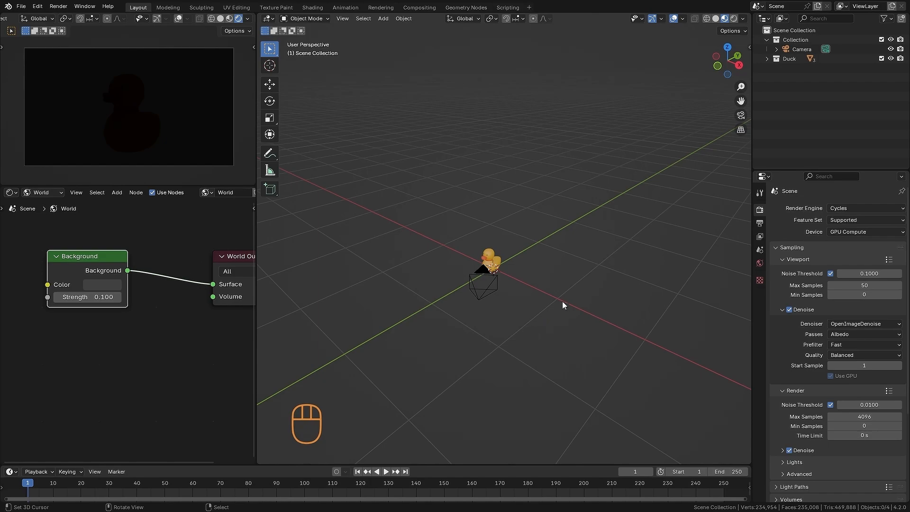
click(492, 18)
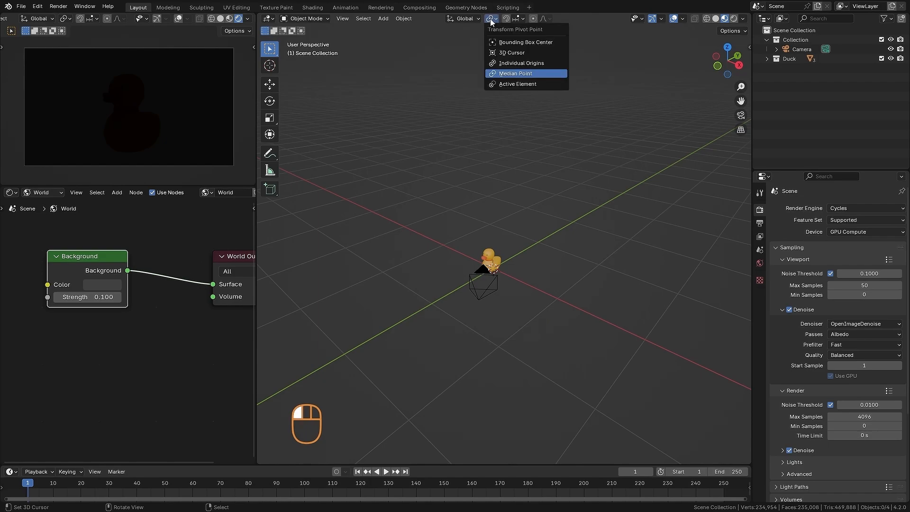
click(508, 53)
Add an area light at the 3D cursor, raise it straight up along Z above the duck, and deselect it
alt+middle_drag(539, 275, 565, 258)
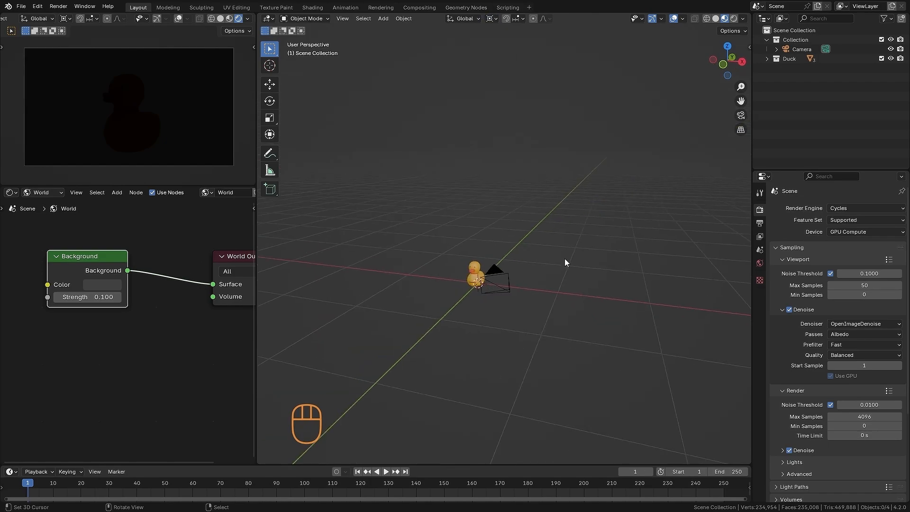
key(shift+a)
mouse_move(530, 237)
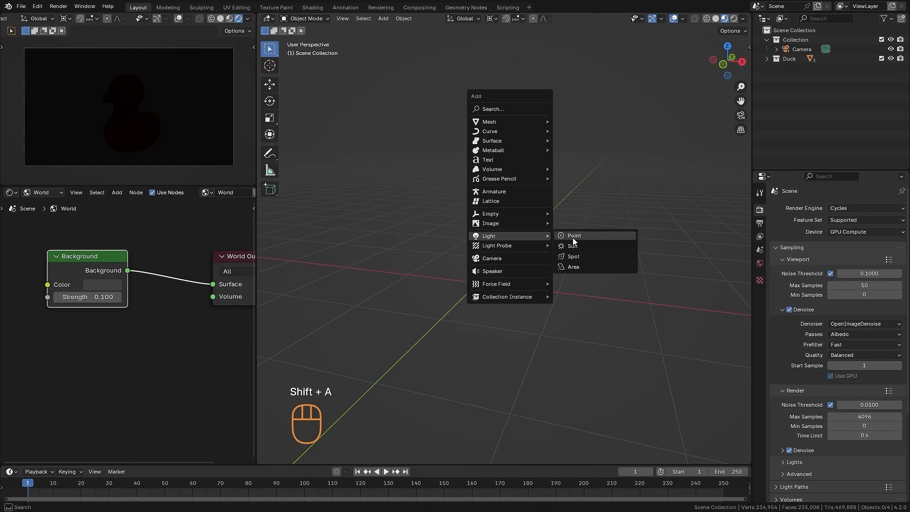
click(576, 265)
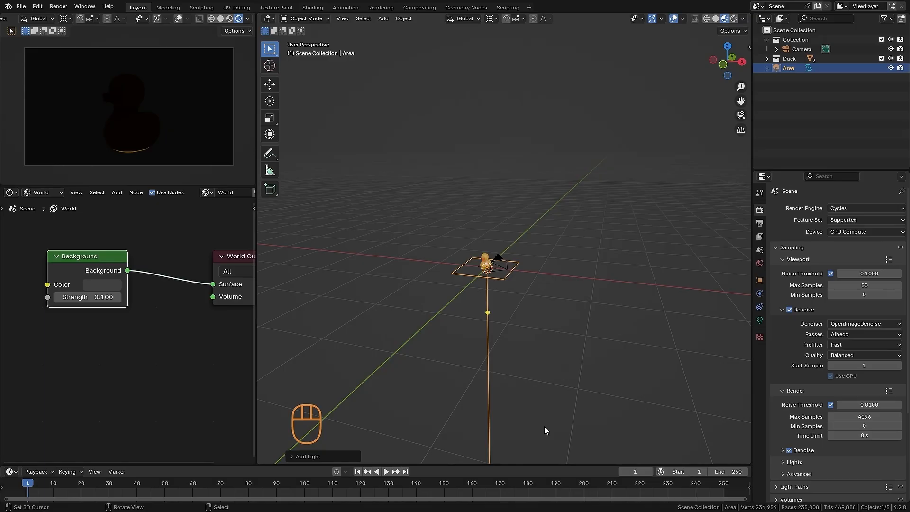
key(g)
key(z)
click(501, 268)
mouse_move(559, 275)
middle_down()
mouse_move(537, 284)
mouse_move(530, 302)
mouse_move(524, 269)
mouse_move(559, 271)
middle_up()
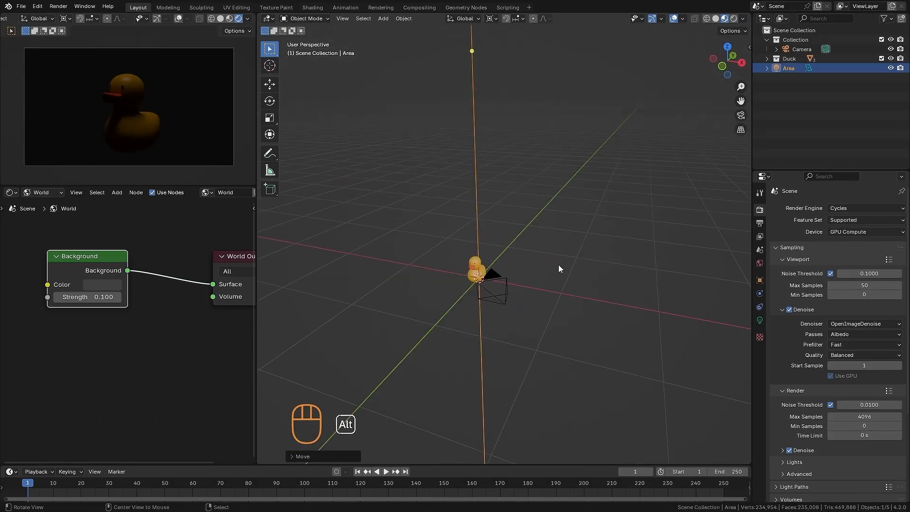
key(alt+a)
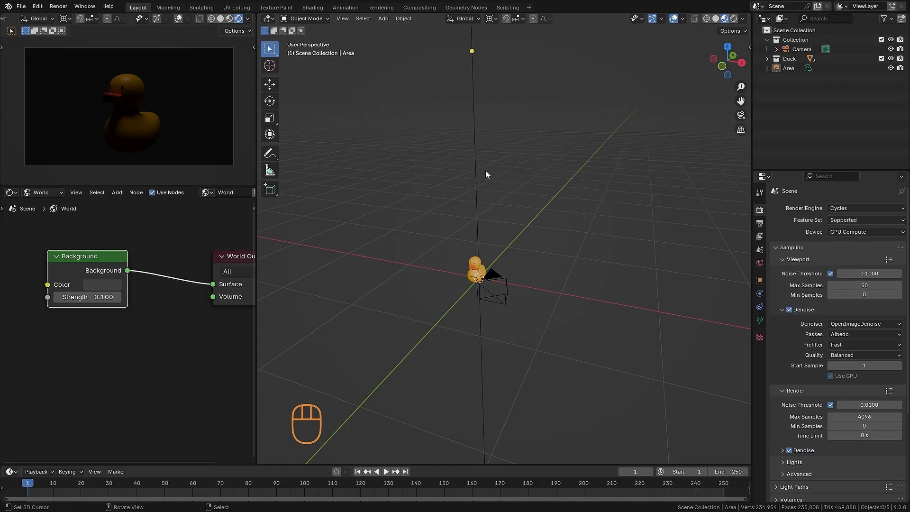
Try rotating the area light around the duck about the 3D cursor, including with trackball rotation
click(475, 149)
key(r)
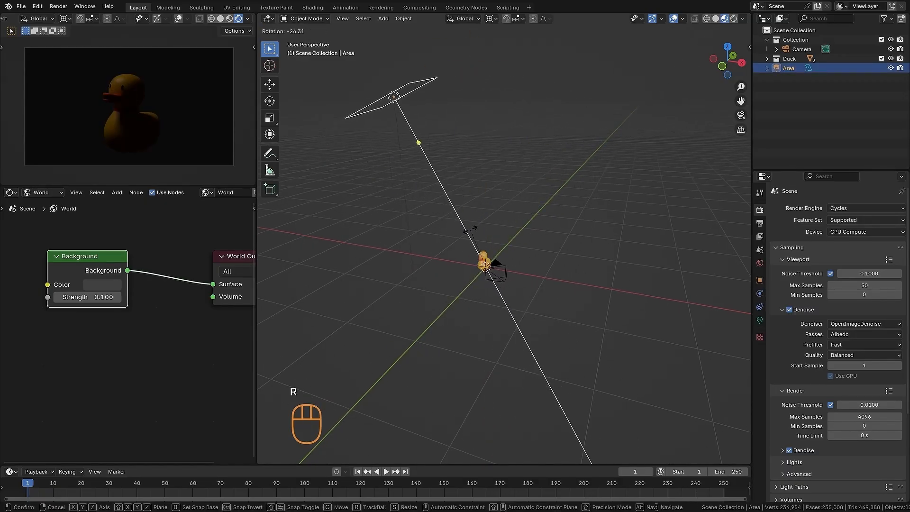
key(r)
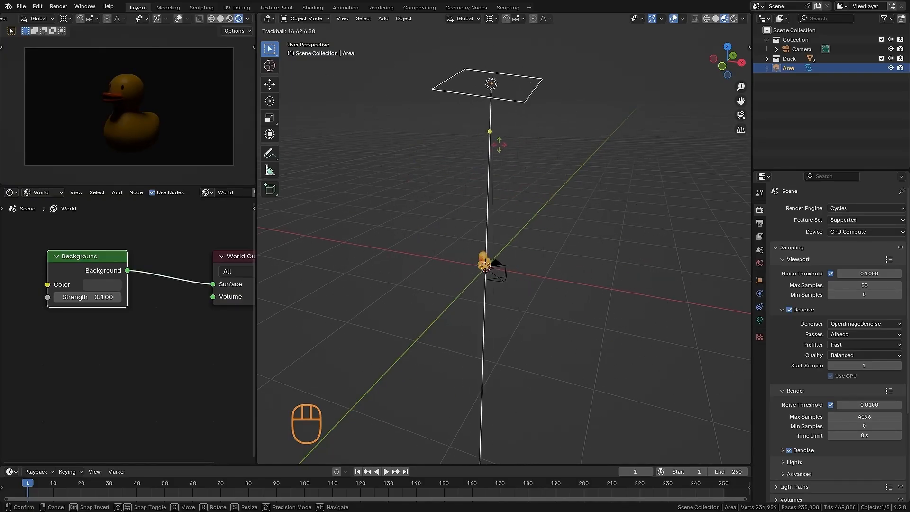
right_click(512, 146)
Change the area light's shape from Square to Disk
alt+middle_drag(511, 146, 512, 192)
scroll(526, 181, up, 2)
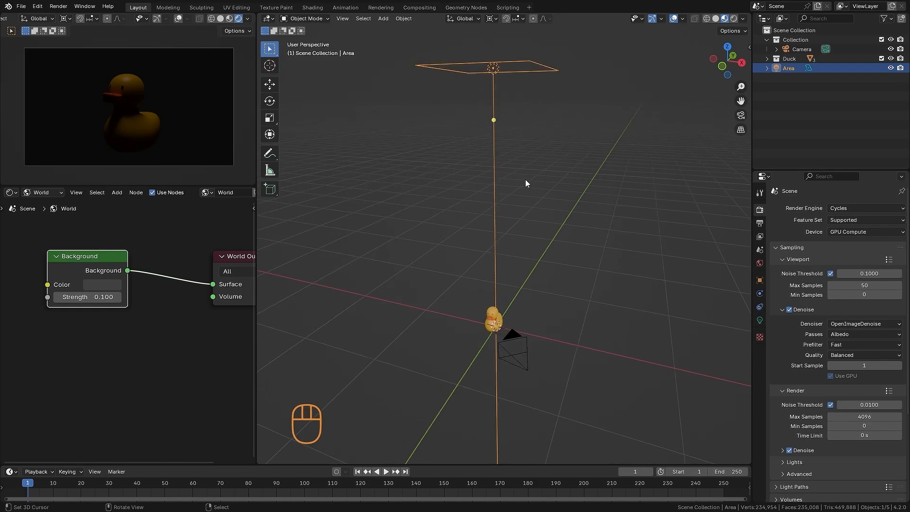
click(761, 321)
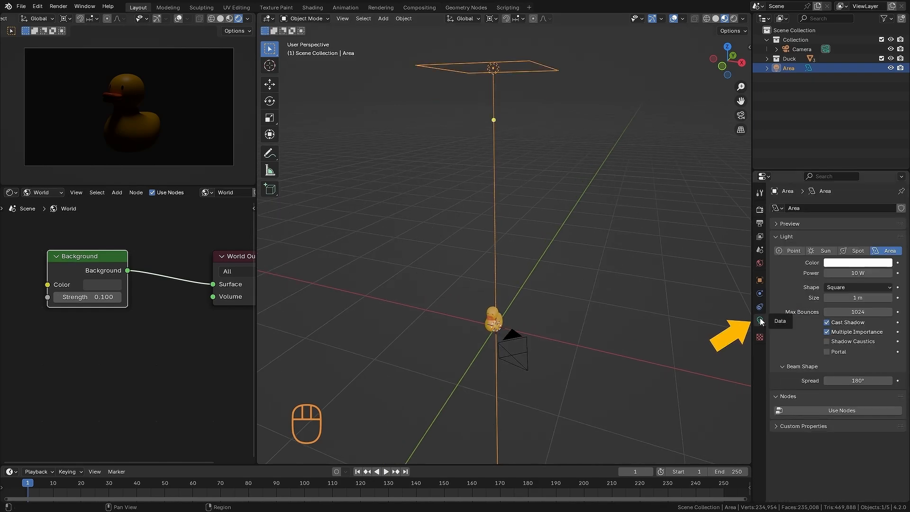
click(848, 287)
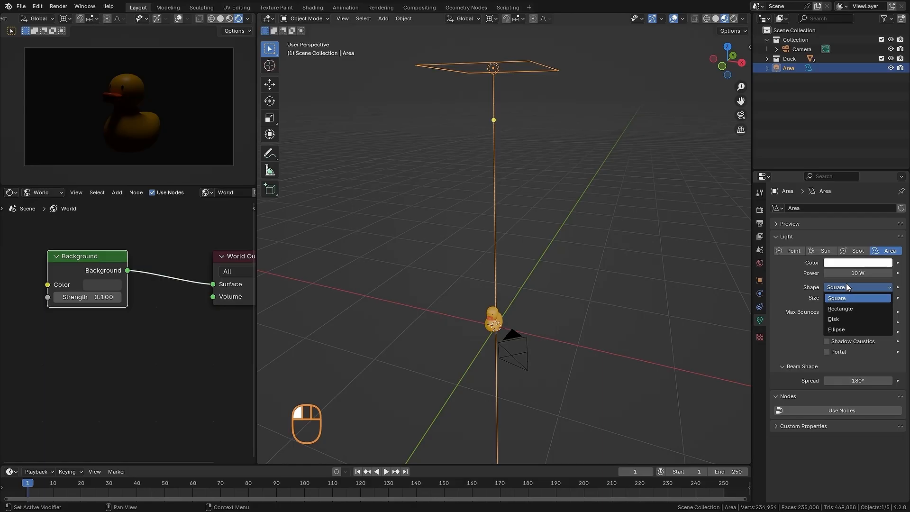
click(837, 320)
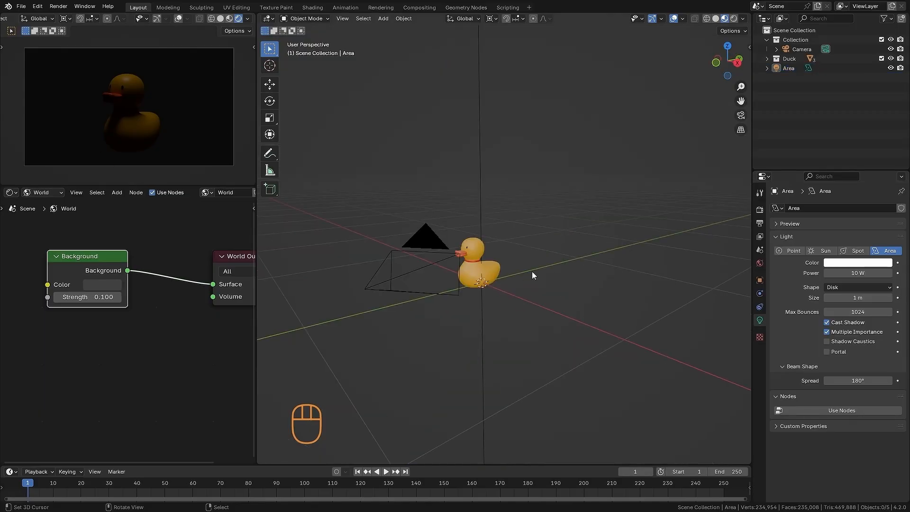
Add a plane at the world origin beneath the duck and switch to top orthographic view
alt+middle_drag(532, 276, 578, 259)
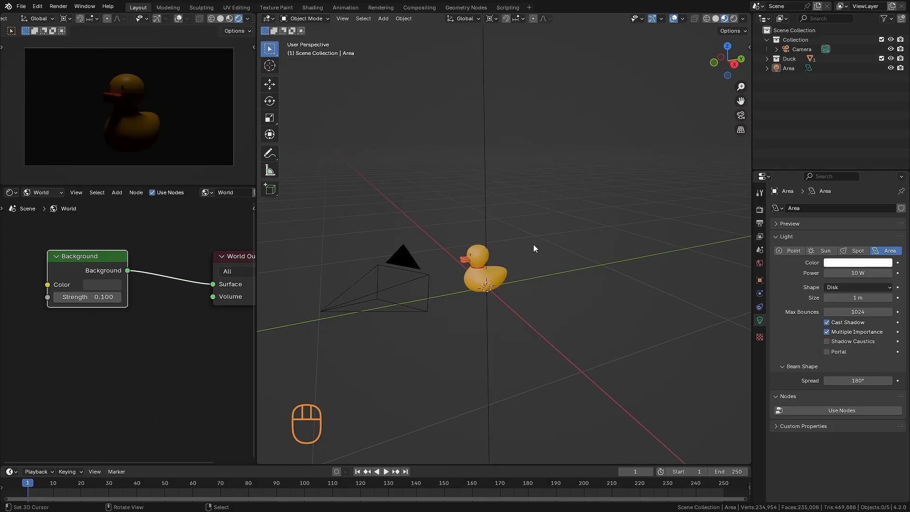
key(shift+a)
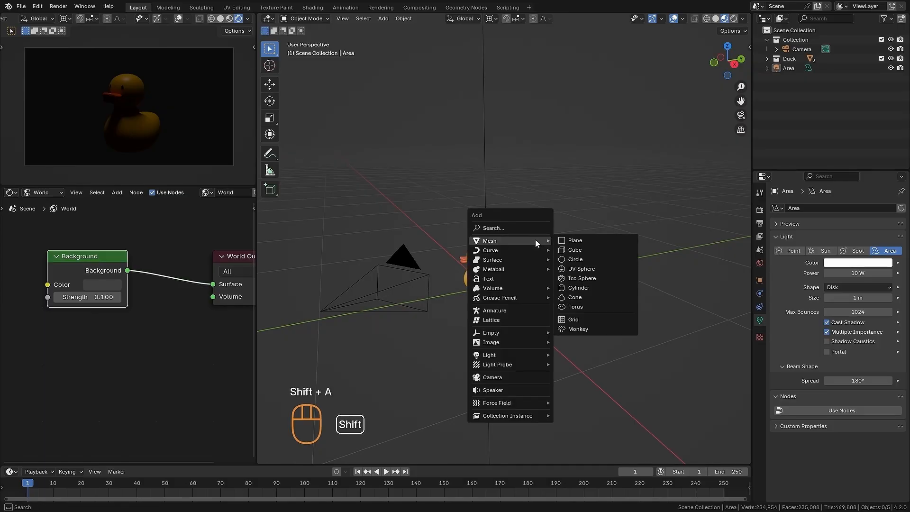
click(571, 240)
scroll(525, 272, down, 4)
alt+middle_drag(525, 272, 567, 286)
key(KP_7)
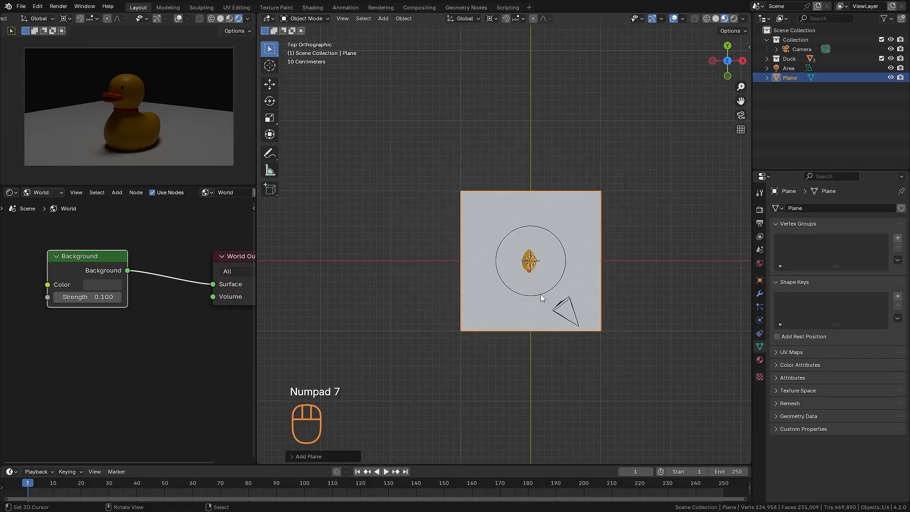
Try enlarging the plane in Edit Mode and shifting it so that it extends behind the duck
ctrl+alt+drag(431, 214, 616, 288)
key(Tab)
ctrl+alt+drag(563, 337, 589, 336)
key(s)
click(675, 421)
key(s)
click(625, 374)
key(g)
click(493, 225)
key(g)
click(502, 237)
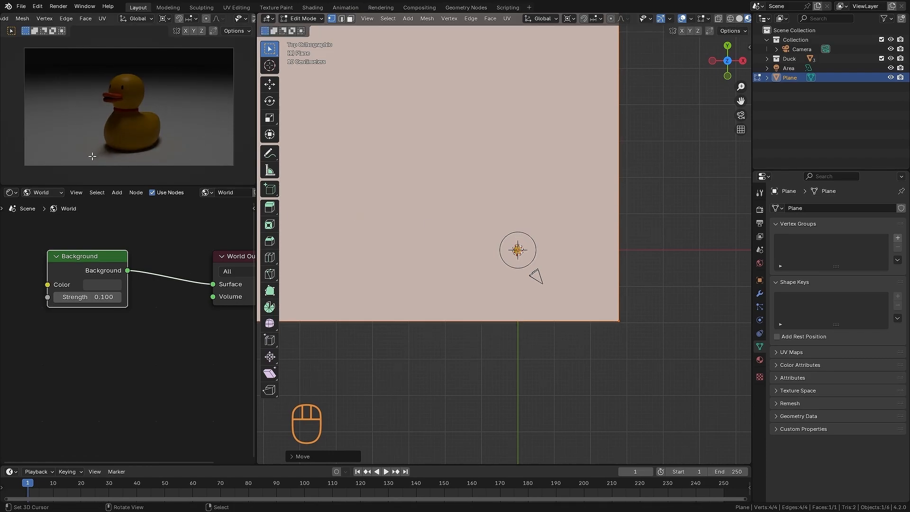
Undo the plane's enlargement and shift
key(ctrl+z)
key(ctrl+z)
key(ctrl+z)
key(ctrl+z)
key(ctrl+z)
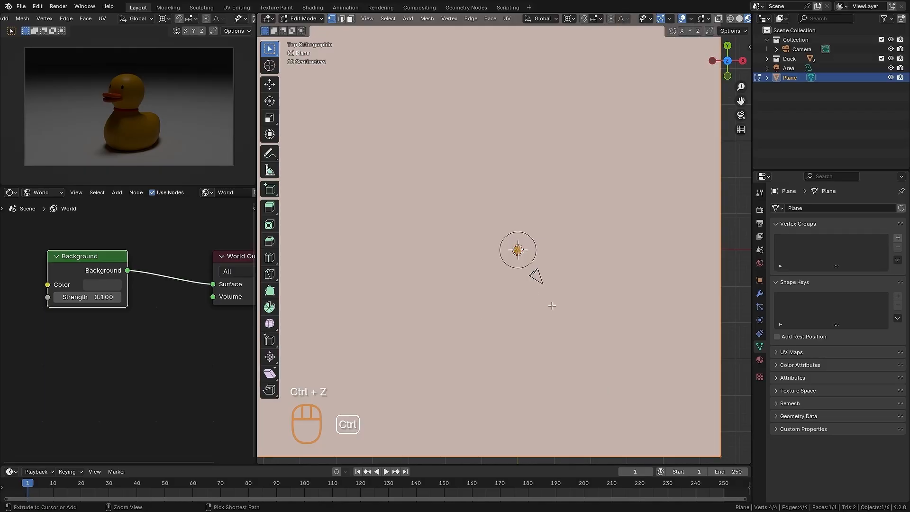
In Edit Mode, rotate the plane about 35.5° counterclockwise to face the camera and scale it up to fill the frame with floor
key(Tab)
alt+shift+drag(590, 322, 589, 380)
key(r)
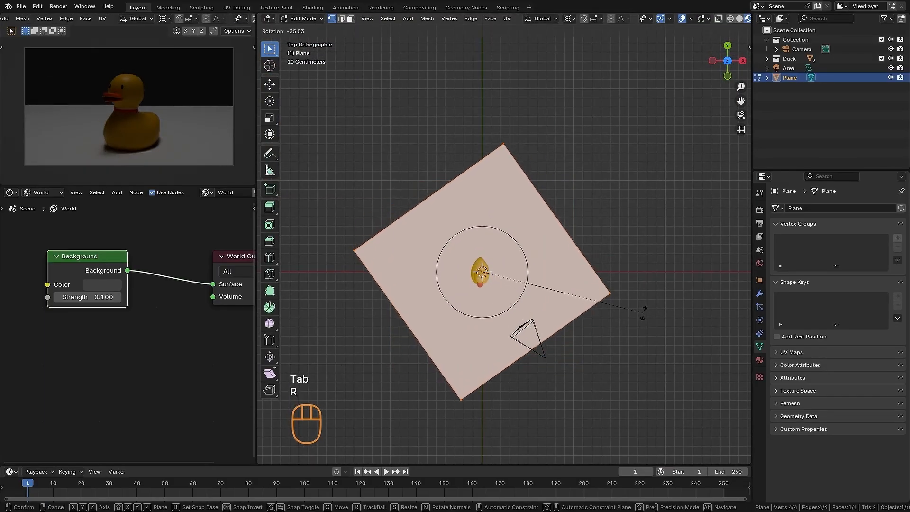
click(642, 313)
key(s)
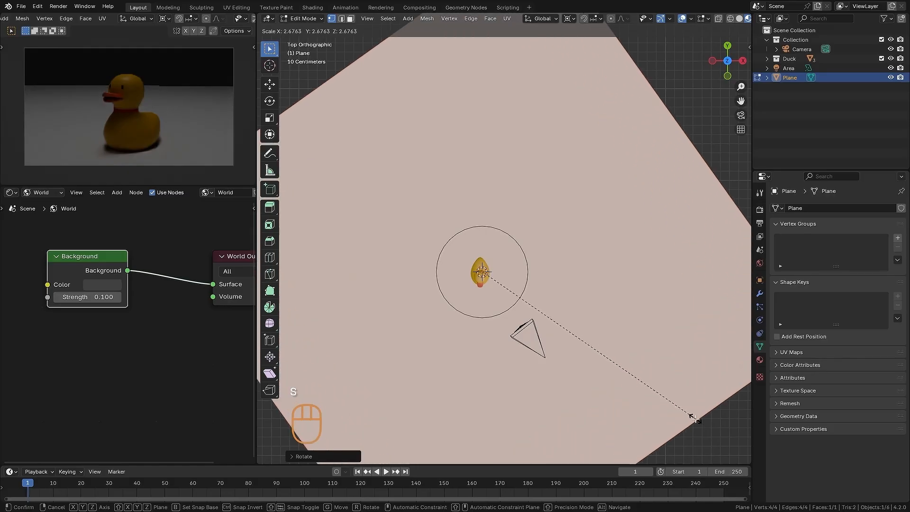
click(691, 417)
ctrl+alt+drag(683, 414, 536, 436)
key(s)
click(602, 321)
Extrude the floor plane's back edge upward along Z by about 4.5 m to form a backdrop wall
ctrl+alt+drag(591, 331, 478, 332)
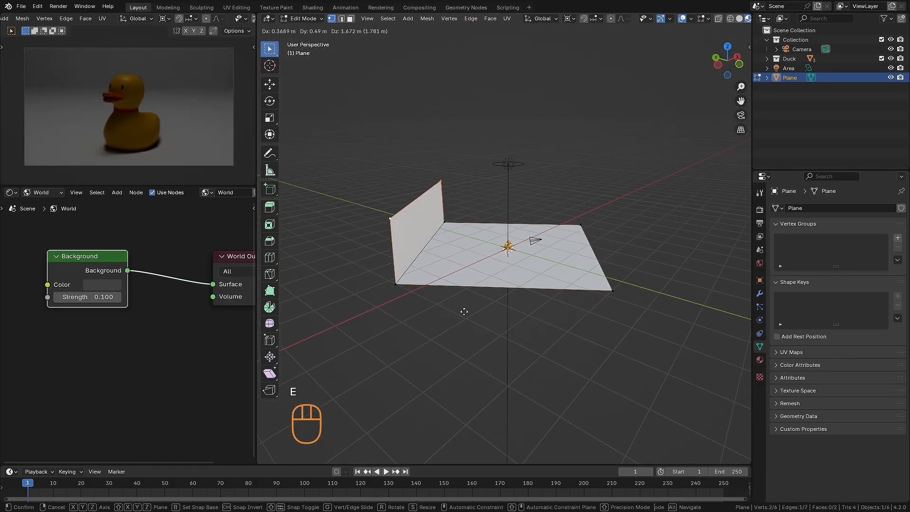
key(z)
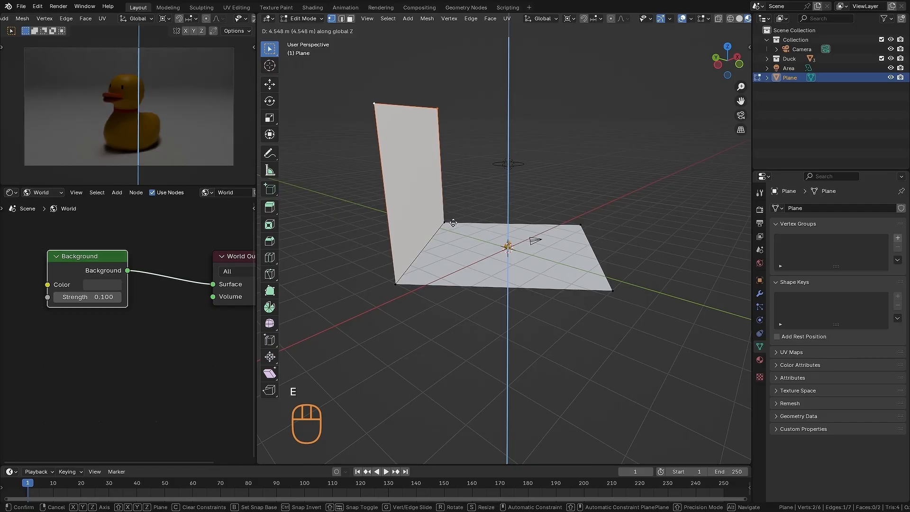
click(453, 221)
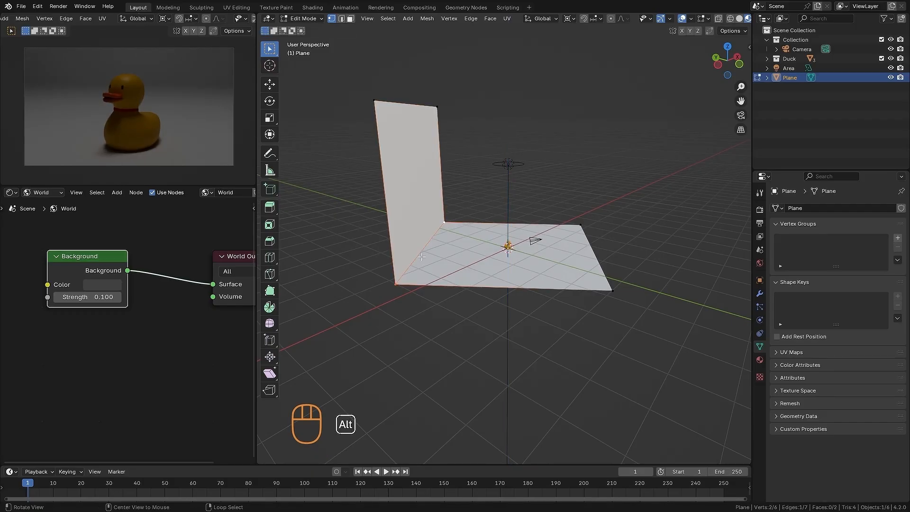
Bevel the edge between floor and wall by about 1.85 m with 15 segments, and return to Object Mode
key(ctrl+b)
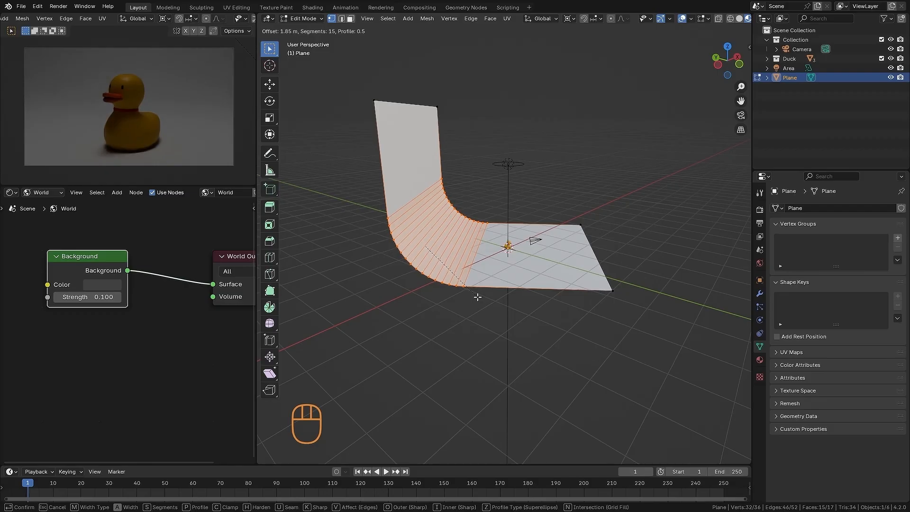
click(478, 297)
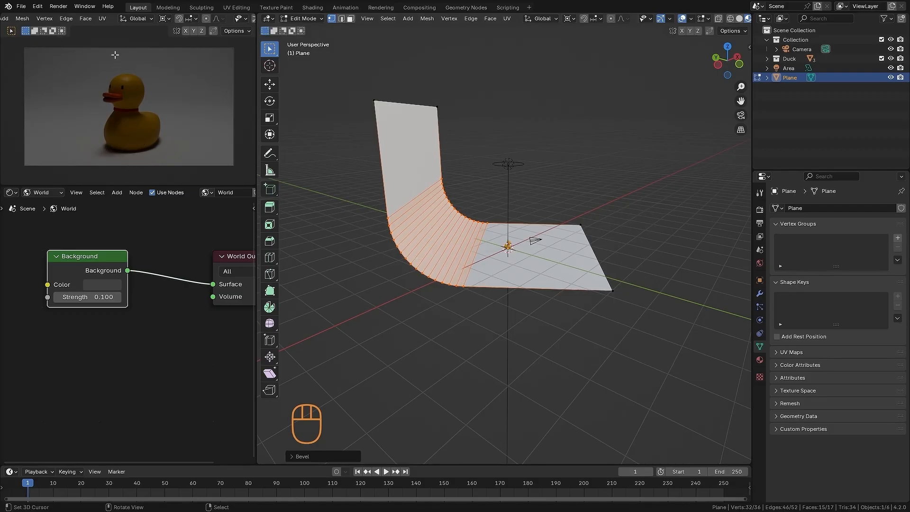
key(Tab)
Apply Shade Smooth to the curved backdrop and deselect everything
key(a)
key(a)
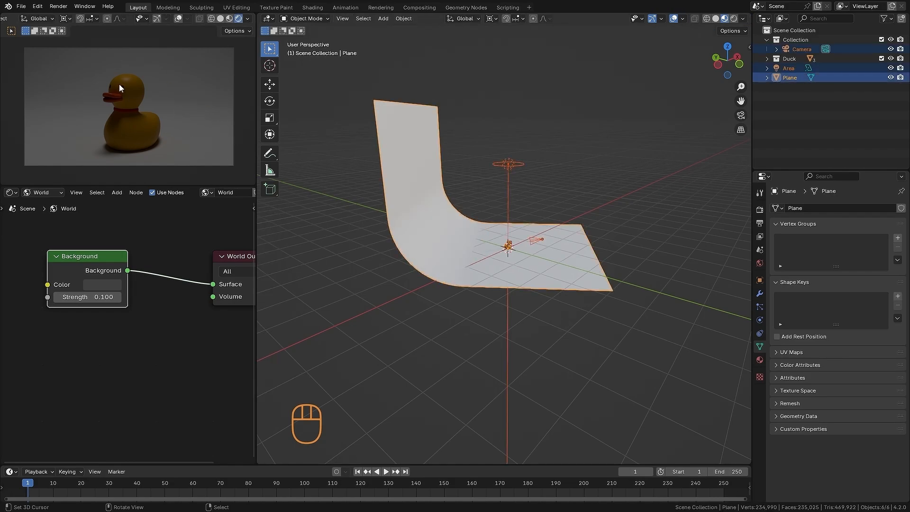
right_click(405, 172)
middle_drag(569, 277, 519, 295)
ctrl+middle_drag(519, 295, 503, 232)
shift+middle_drag(502, 232, 447, 258)
key(q)
click(448, 258)
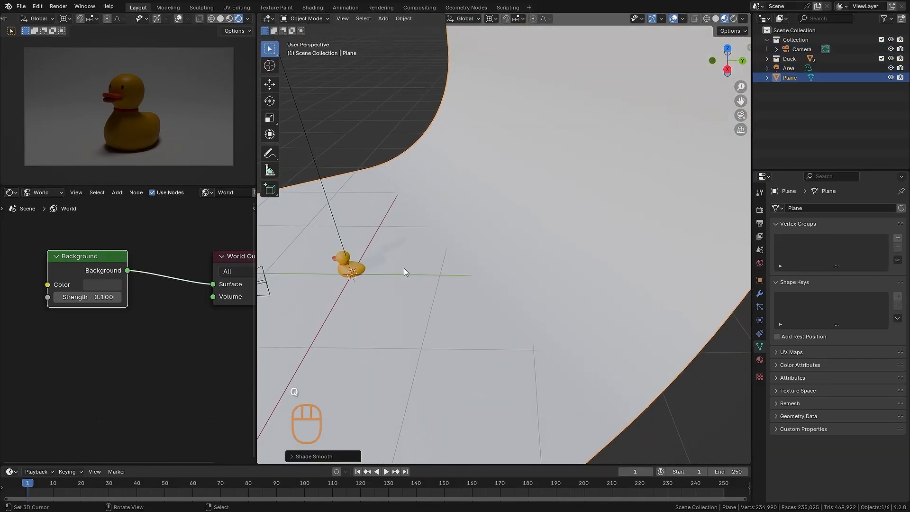
ctrl+middle_drag(368, 271, 528, 261)
key(a)
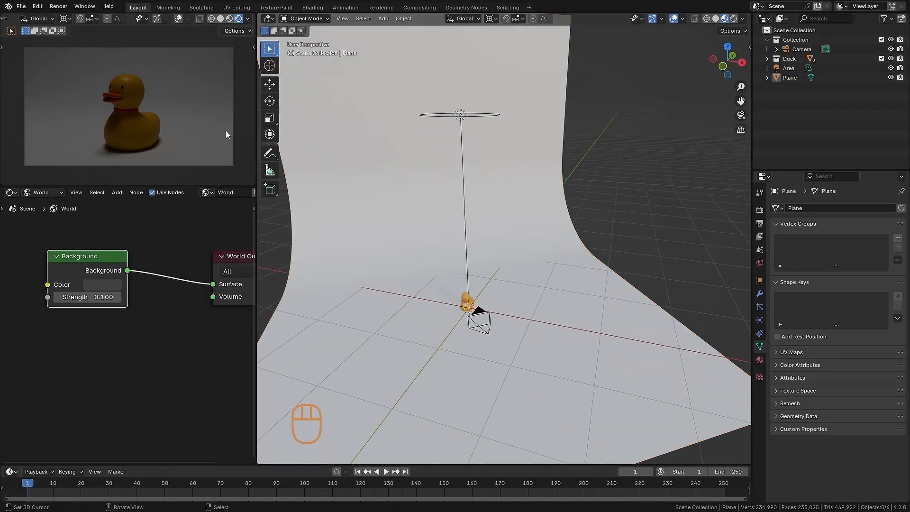
Trackball-rotate the overhead area light about 16° and 46° around the duck, comparing the render by undoing and redoing the rotation
ctrl+alt+middle_drag(142, 135, 148, 128)
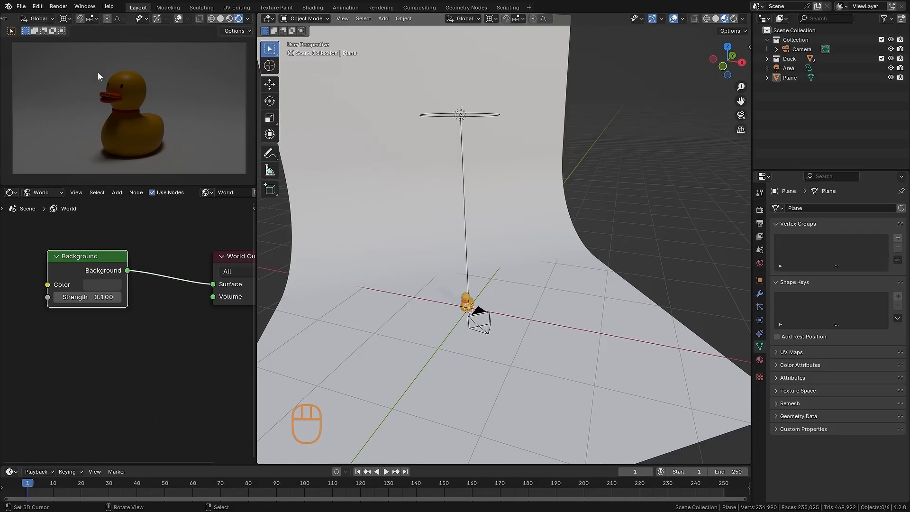
click(488, 107)
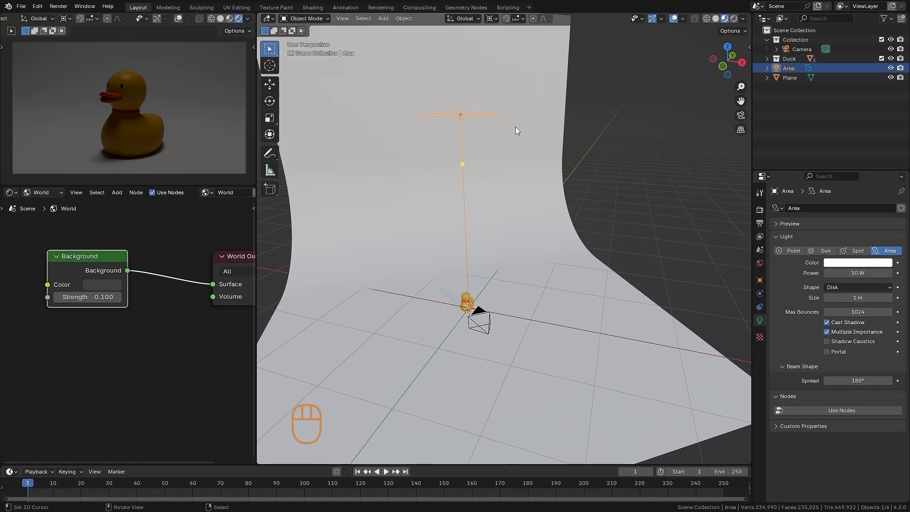
key(r)
key(r)
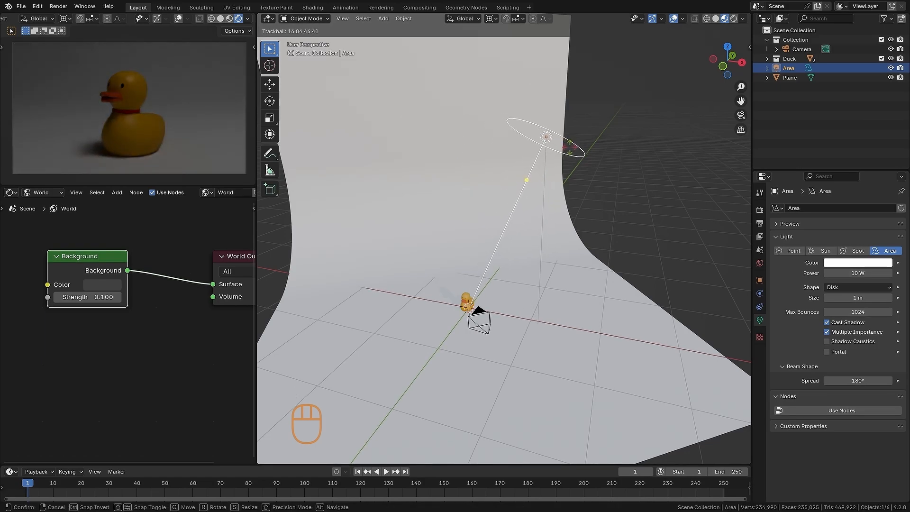
click(244, 140)
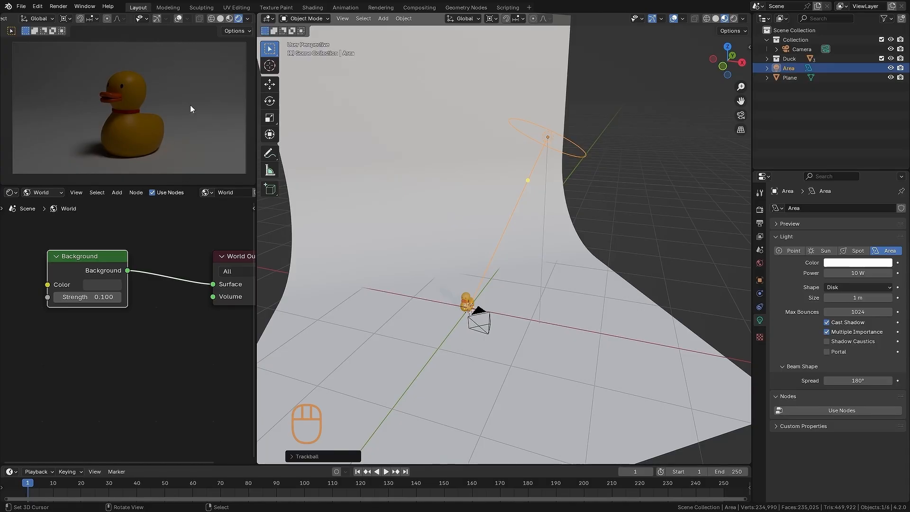
key(ctrl+z)
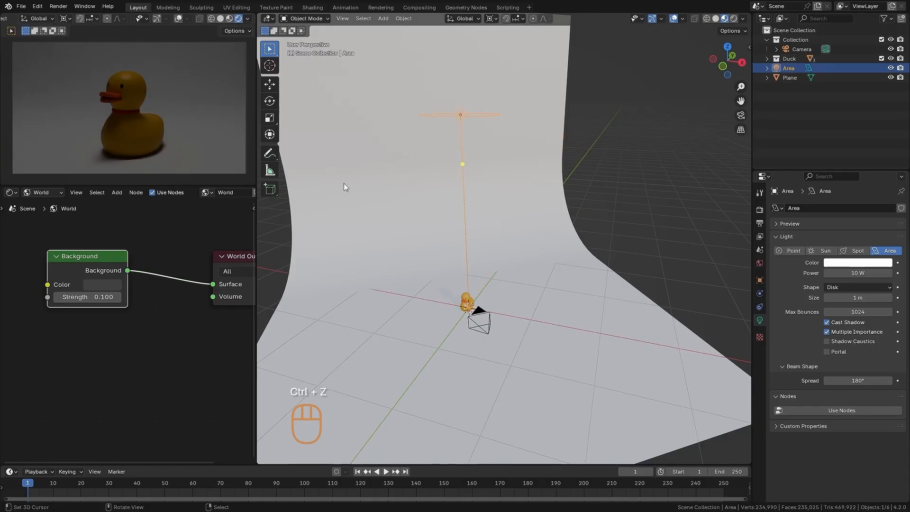
key(ctrl+shift+z)
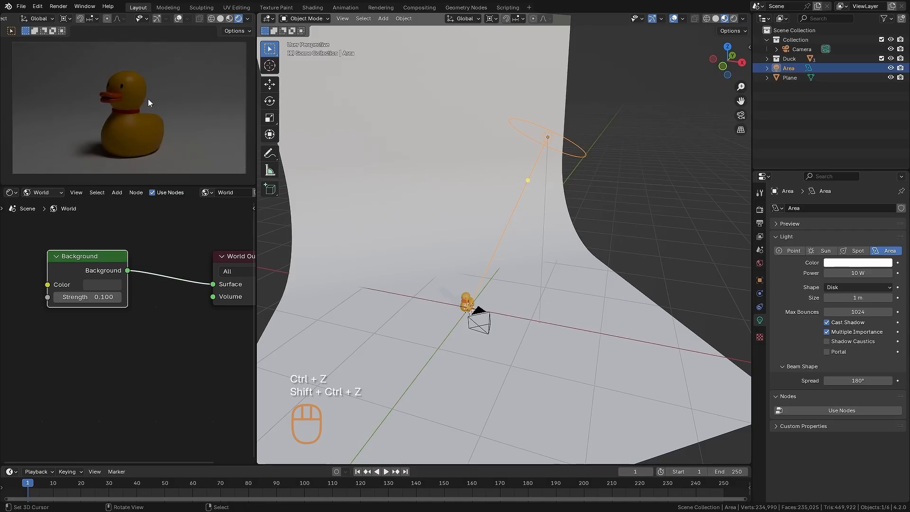
Fine-tune the area light's direction with another small trackball rotation around the duck
key(r)
key(r)
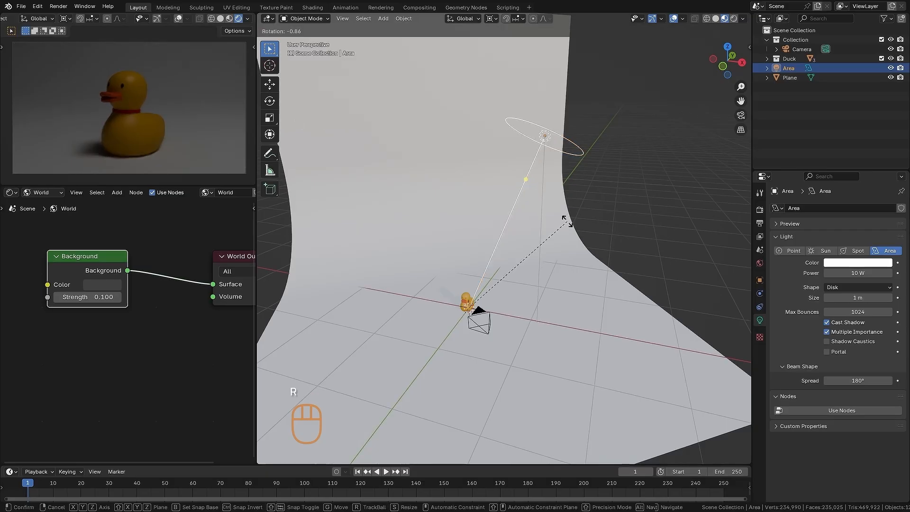
click(562, 221)
Shrink the area light's size to 0.19 m and then 0.04 m, inspecting the duck's shadow edge up close
ctrl+alt+middle_drag(138, 118, 142, 105)
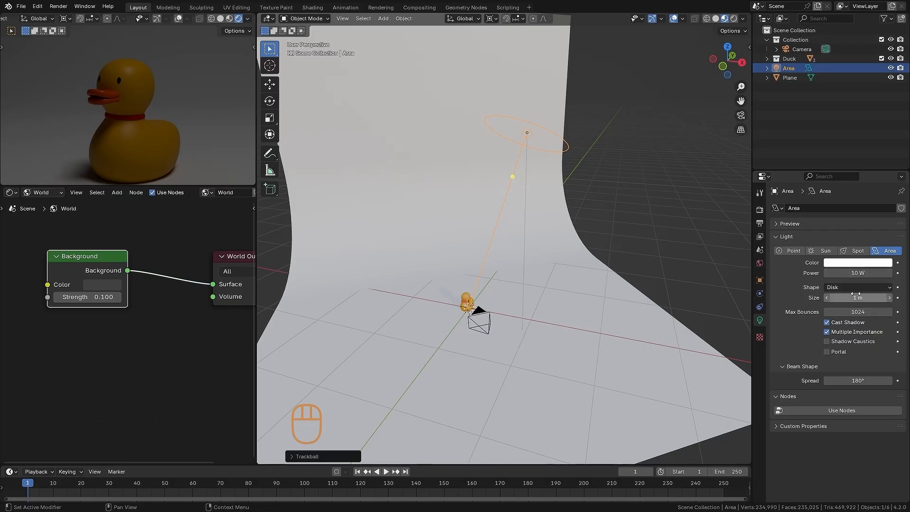
drag(860, 298, 818, 309)
ctrl+alt+middle_drag(160, 150, 83, 140)
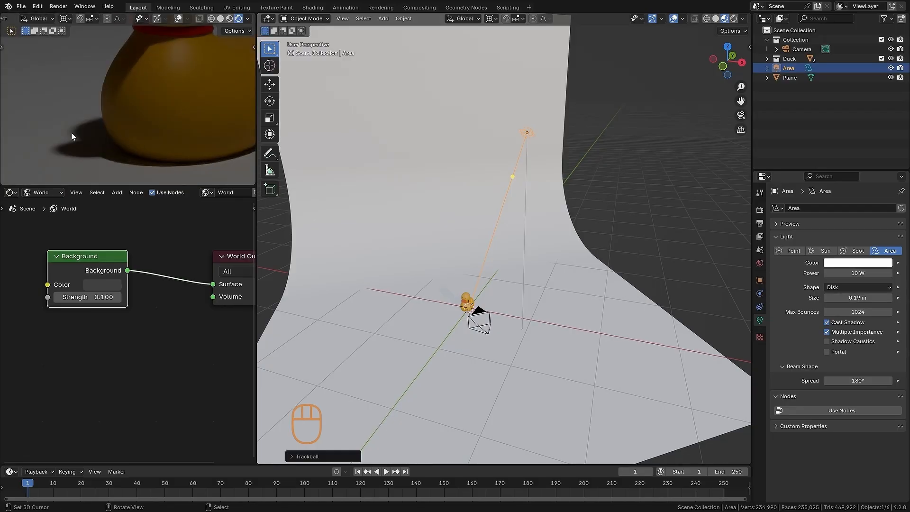
drag(849, 301, 829, 300)
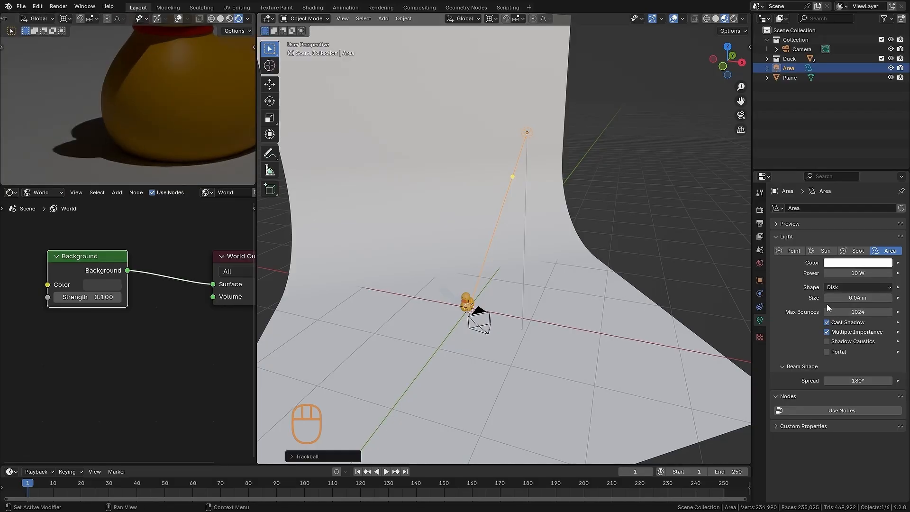
ctrl+alt+middle_drag(104, 154, 180, 111)
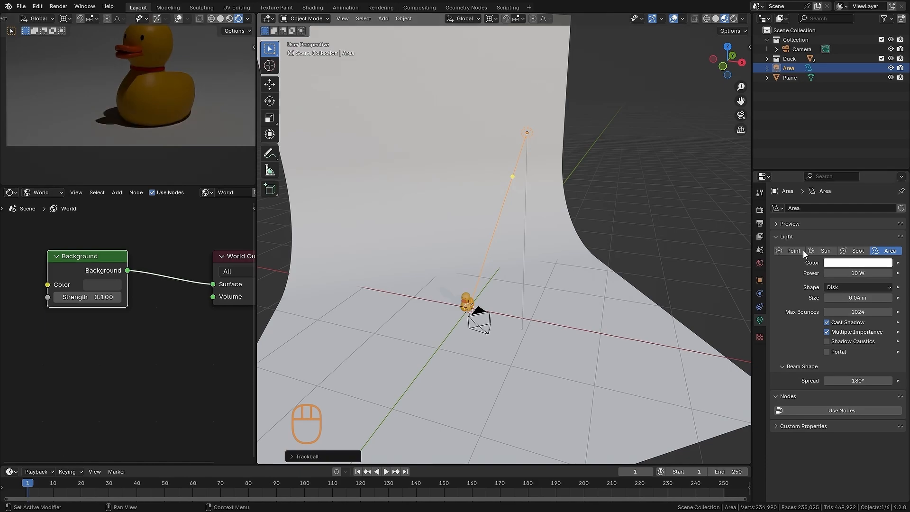
Enter 1 m as the area light's size, then reduce it to 0.62 m to compare shadow softness
click(848, 298)
text(1m)
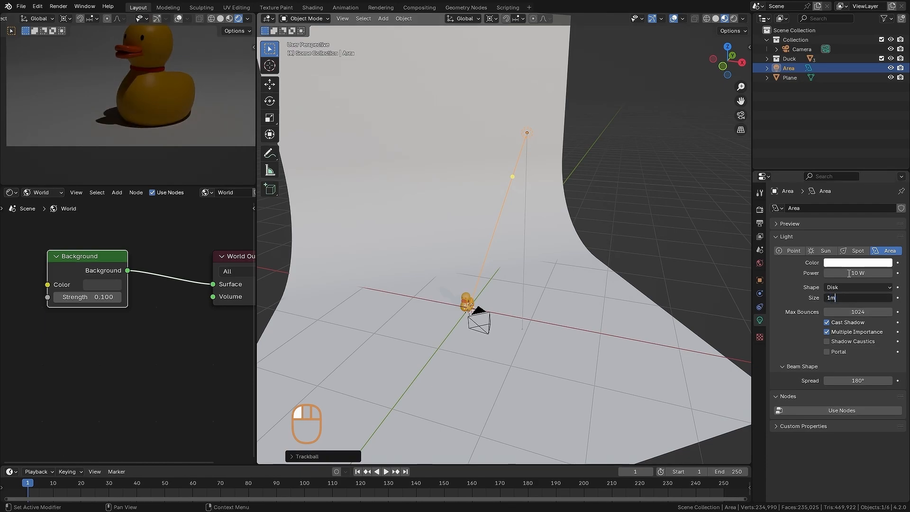
key(Return)
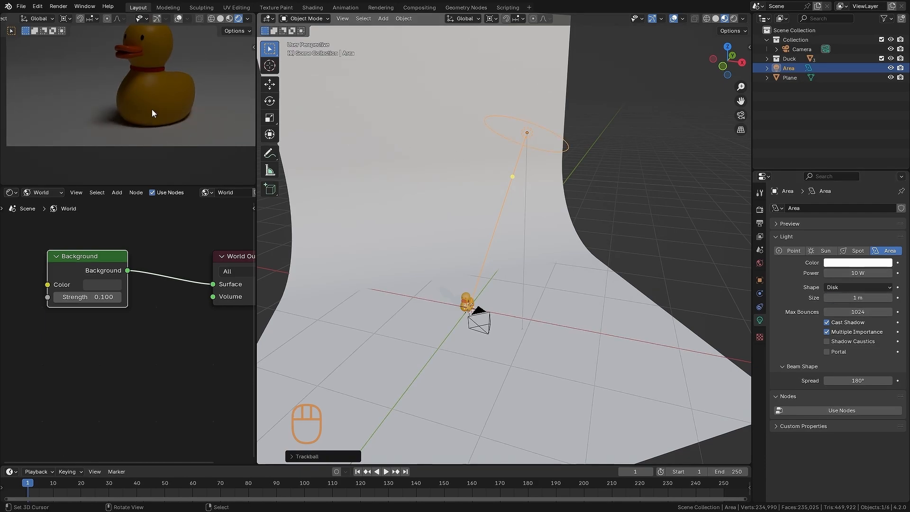
drag(849, 298, 825, 298)
alt+shift+drag(178, 89, 176, 109)
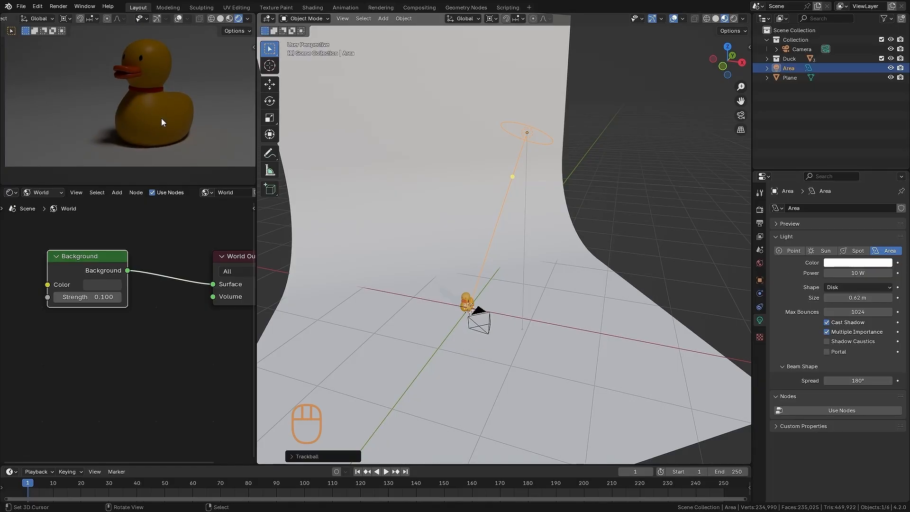
Set the area light's size back to 1 m
click(842, 298)
text(1)
key(Return)
Raise the area light's power to 100 W and check the rendered camera view
middle_drag(590, 226, 603, 201)
click(834, 272)
click(834, 273)
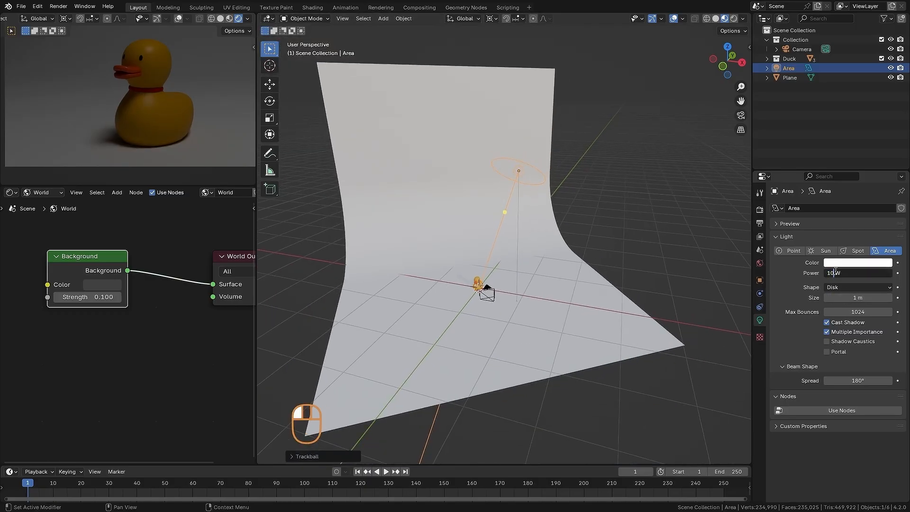
text(0)
key(Return)
scroll(163, 120, down, 3)
scroll(167, 140, up, 3)
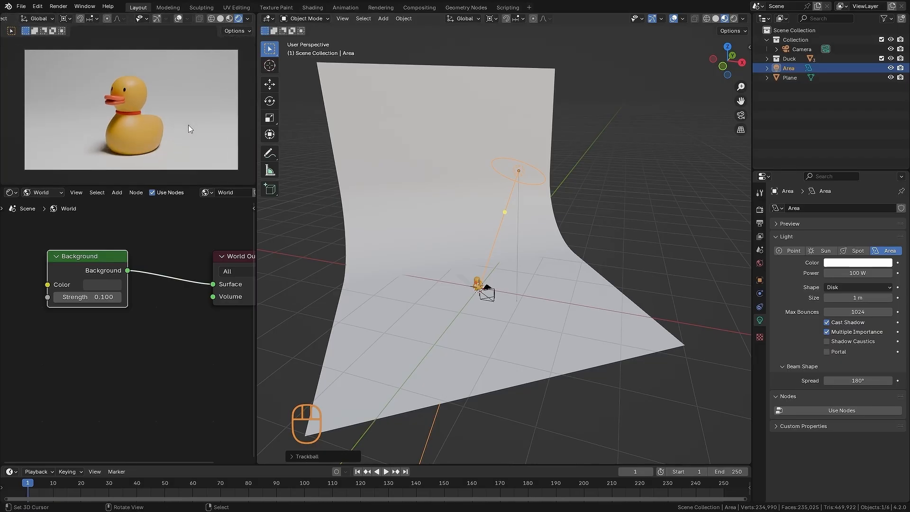
Set the area light's power to 40 W
click(834, 273)
drag(835, 273, 796, 289)
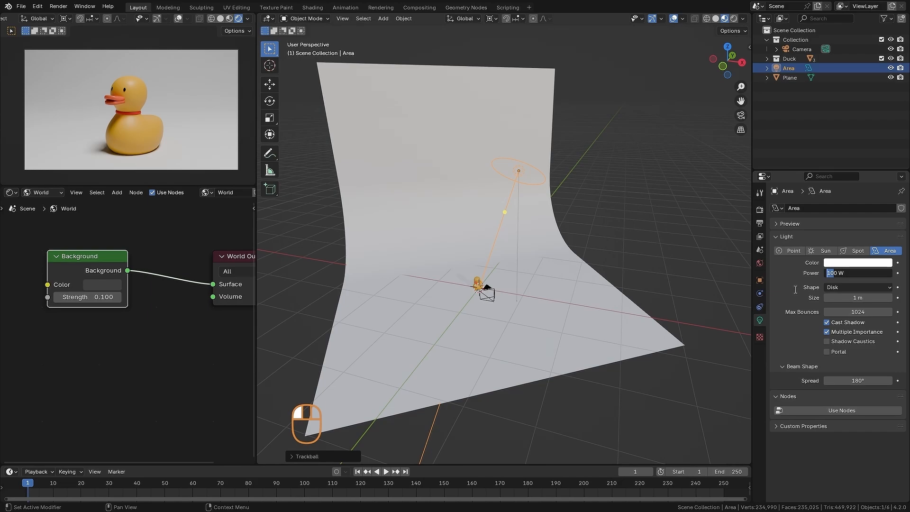
text(4)
key(Return)
key(ctrl+z)
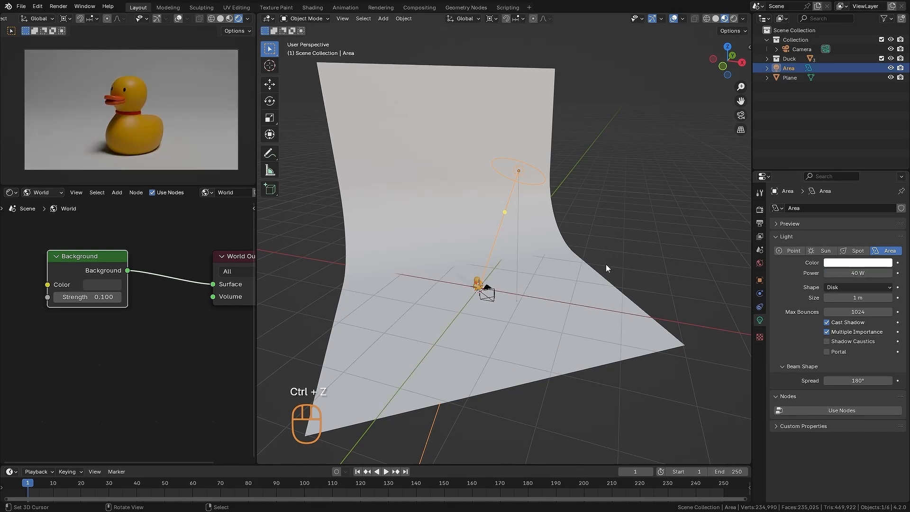
Swing the 40 W area light slightly farther to the side of the duck with a trackball rotation
scroll(608, 246, up, 1)
key(r)
key(r)
click(610, 226)
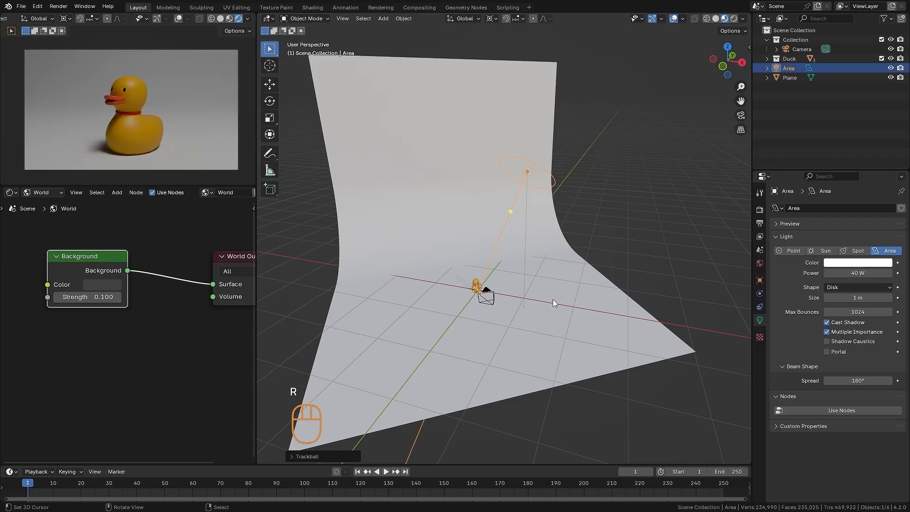
Duplicate the area light in place and trackball-rotate the copy around the duck to its opposite side
alt+drag(477, 329, 576, 290)
key(shift+d)
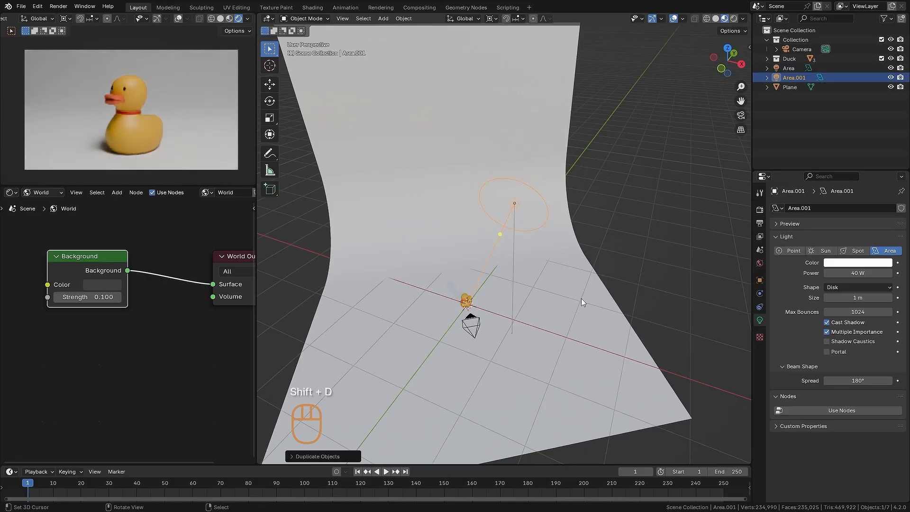
key(r)
key(r)
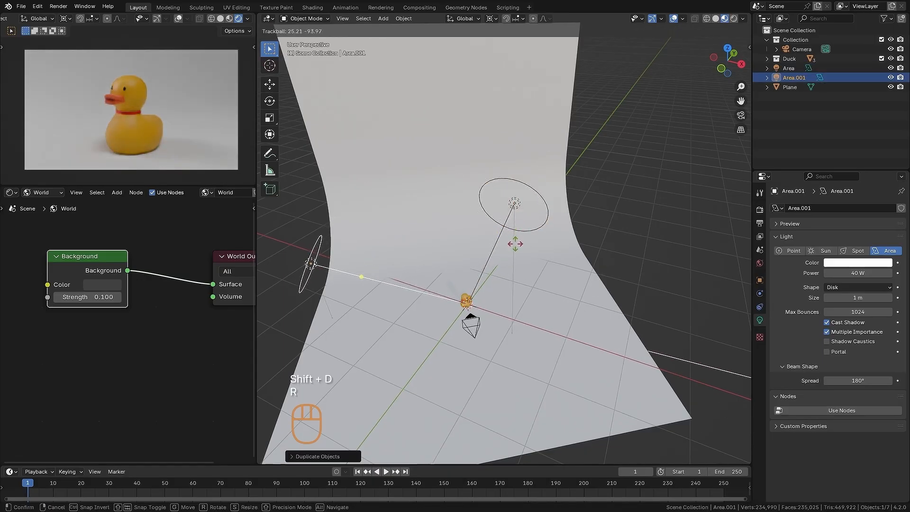
click(471, 217)
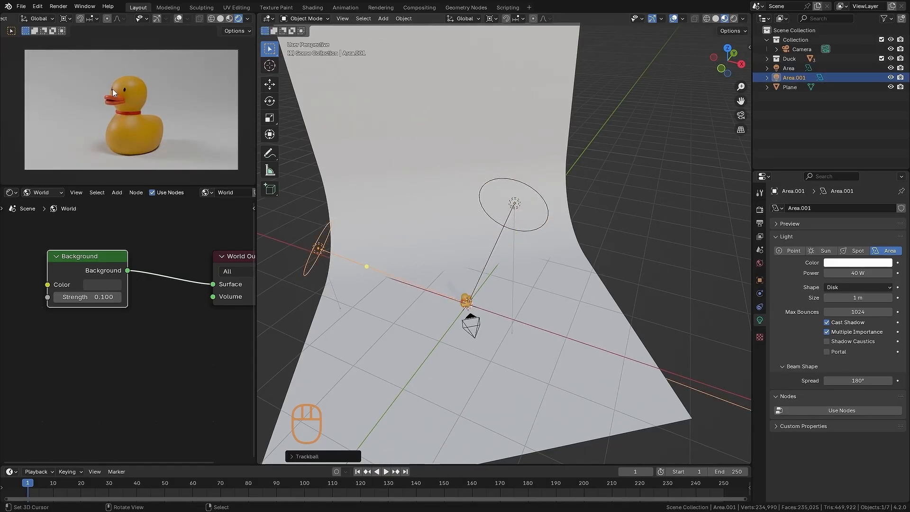
From the top view, rotate the second area light about 23° clockwise around the duck, then refine its angle with a trackball rotation
key(KP_7)
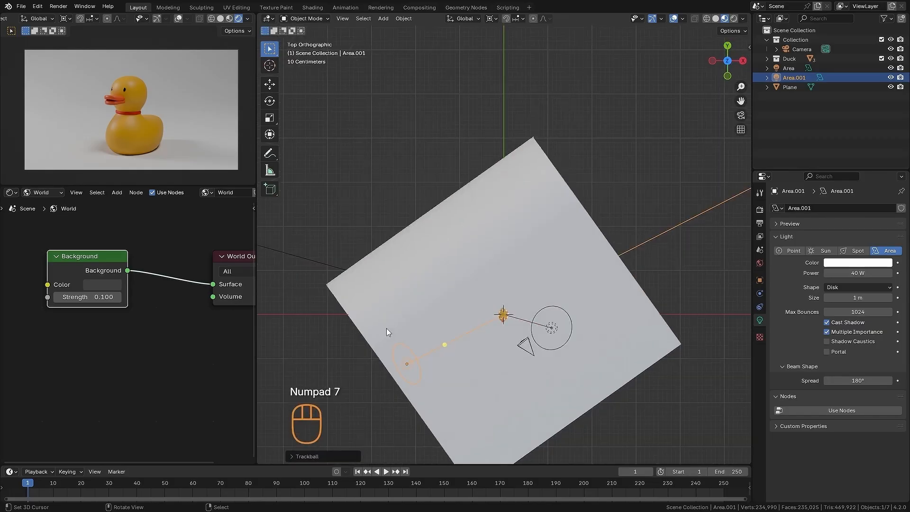
key(r)
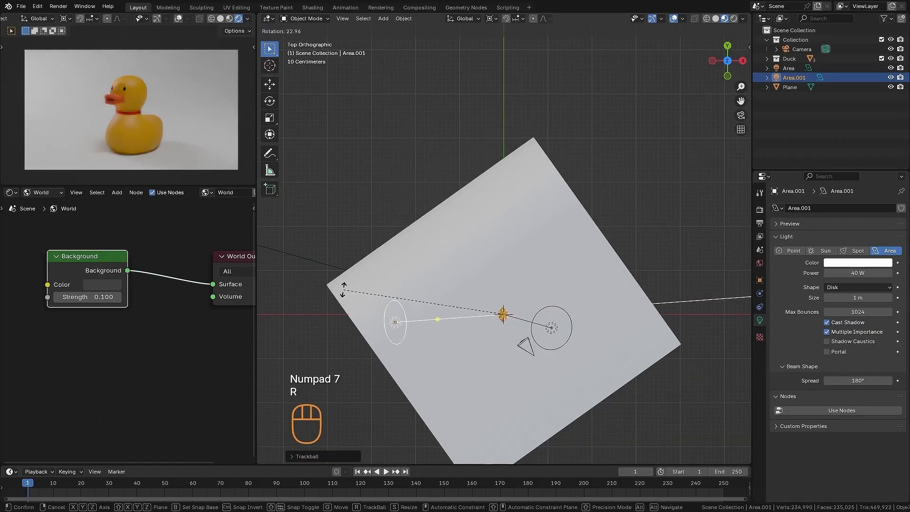
click(343, 292)
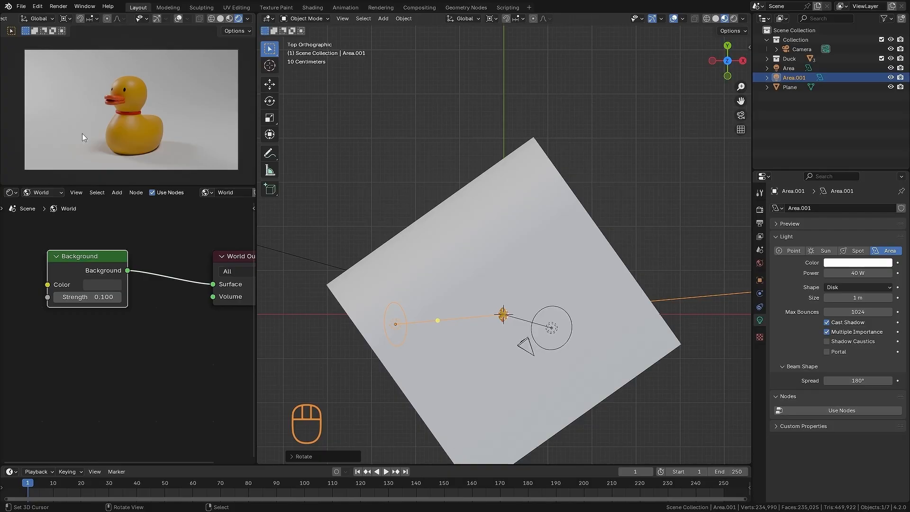
key(r)
key(r)
click(294, 306)
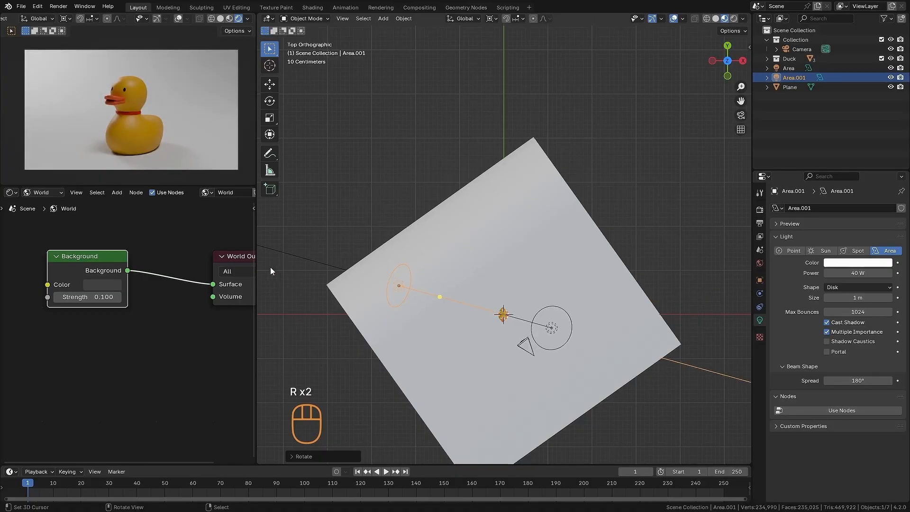
Give the second area light a light blue color with hue 0.575 and saturation 0.796, and set its power to 20 W
shift+middle_drag(499, 326, 318, 216)
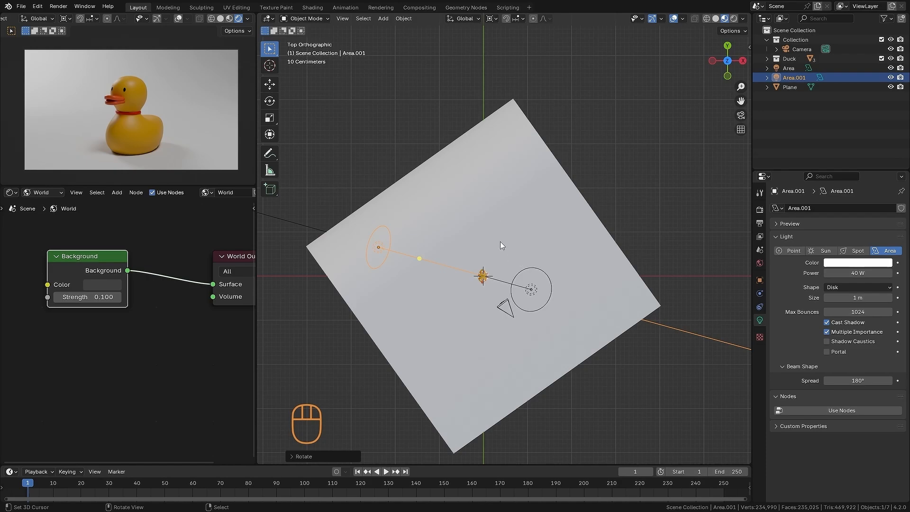
click(856, 263)
drag(837, 150, 843, 145)
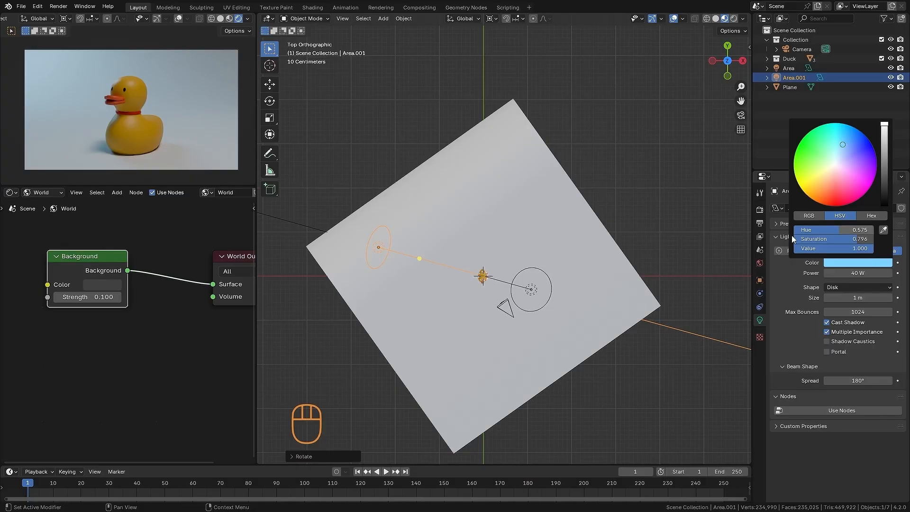
alt+shift+drag(523, 251, 517, 264)
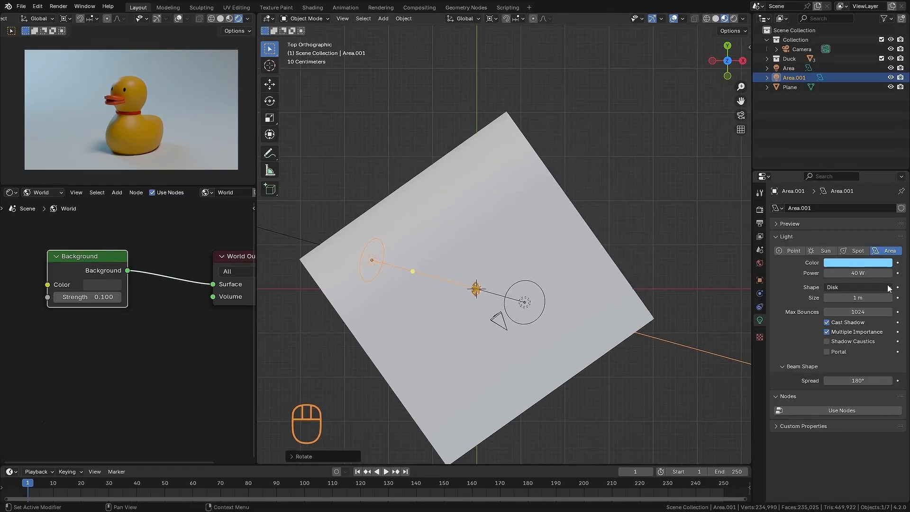
click(843, 274)
text(20)
key(Return)
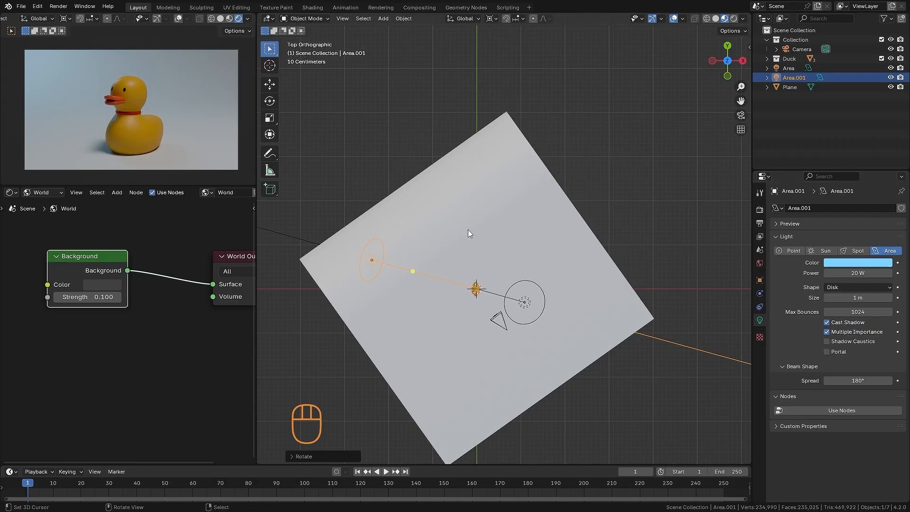
Duplicate the blue area light in place and rotate the copy clockwise around the duck until it sits behind the duck
alt+shift+drag(474, 213, 458, 203)
key(shift+d)
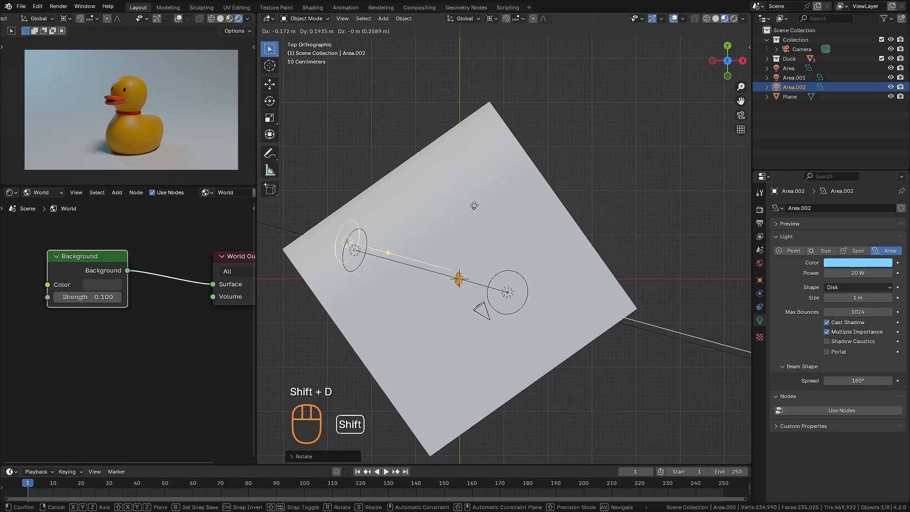
right_click(438, 196)
key(r)
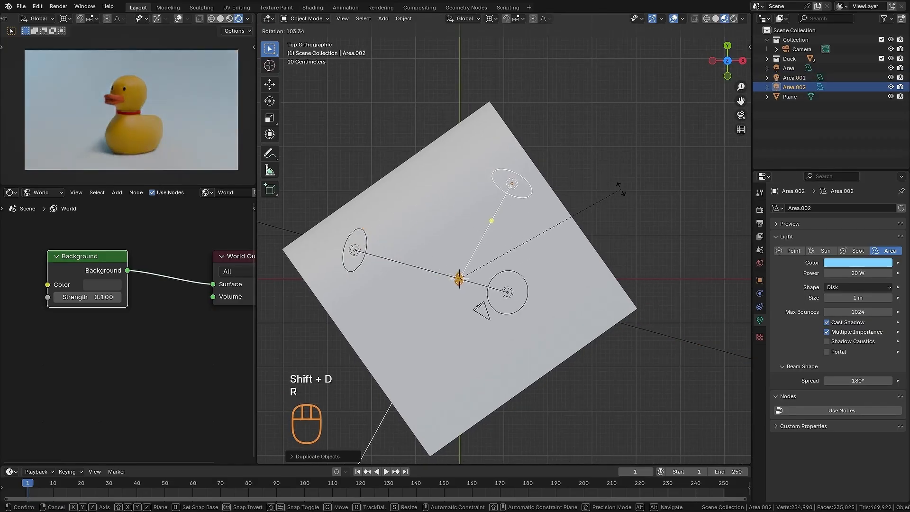
click(554, 191)
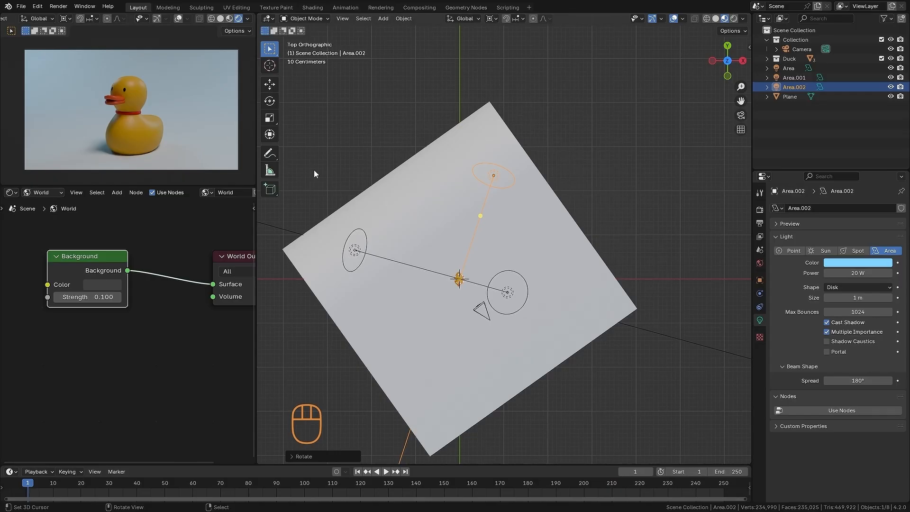
Change the third area light's color to orange-red and set its power to 30 W
click(855, 262)
drag(860, 204, 833, 193)
click(862, 273)
drag(835, 273, 816, 276)
text(30)
key(Return)
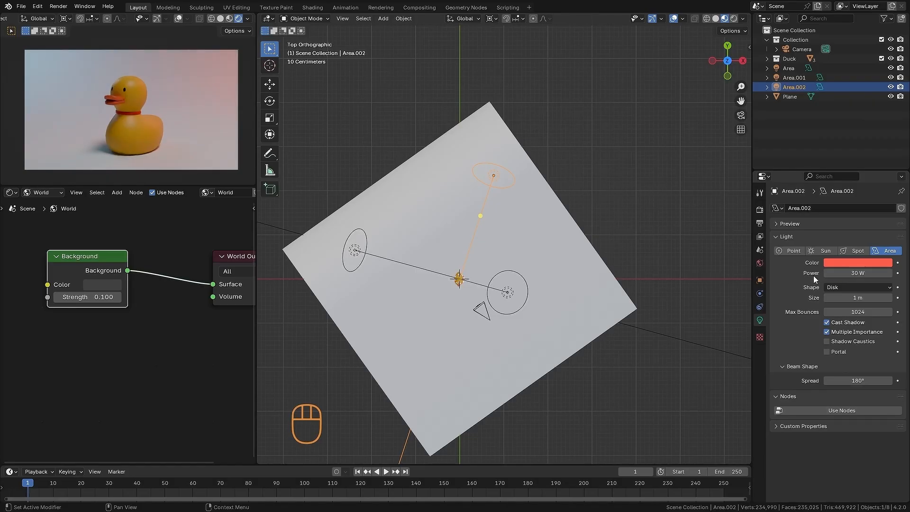
Add a new material to the backdrop plane and make its base color light blue, about hue 0.58 and saturation 0.82
middle_drag(314, 238, 561, 305)
key(alt+a)
middle_drag(533, 278, 611, 271)
click(599, 275)
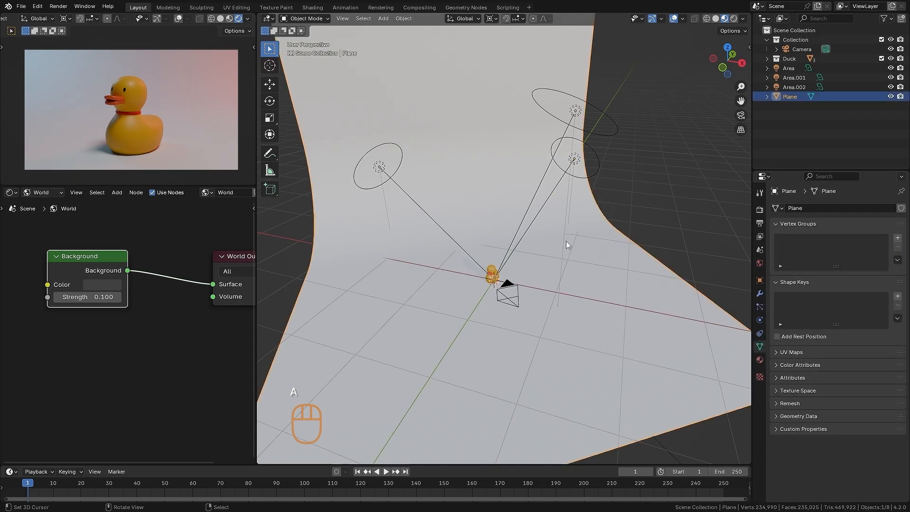
click(760, 360)
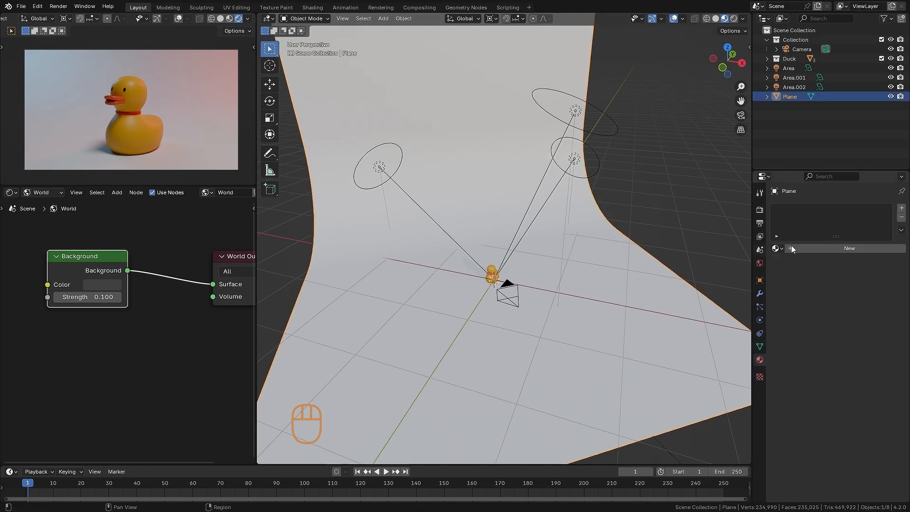
click(838, 246)
click(859, 309)
drag(842, 226, 844, 188)
Set the power of the white main area light to 70 W
middle_drag(583, 268, 578, 230)
middle_drag(564, 180, 587, 133)
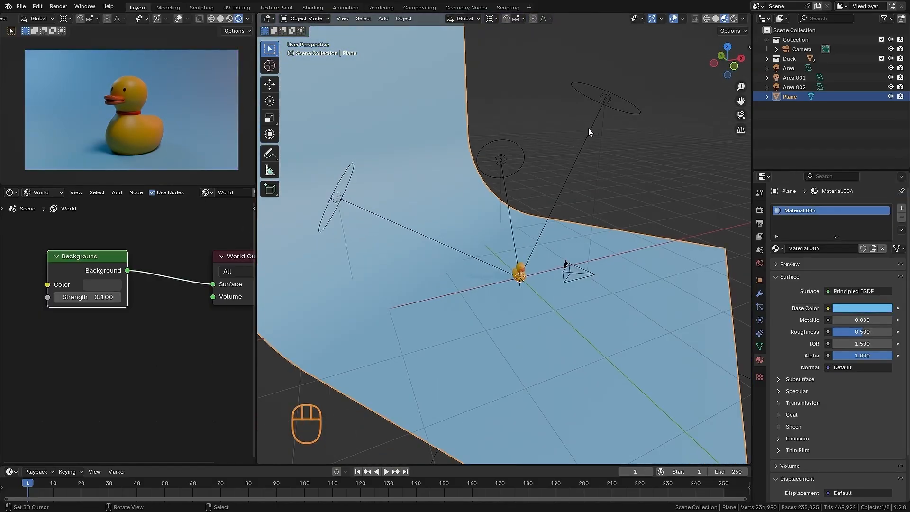
right_click(588, 131)
click(835, 274)
drag(835, 274, 801, 289)
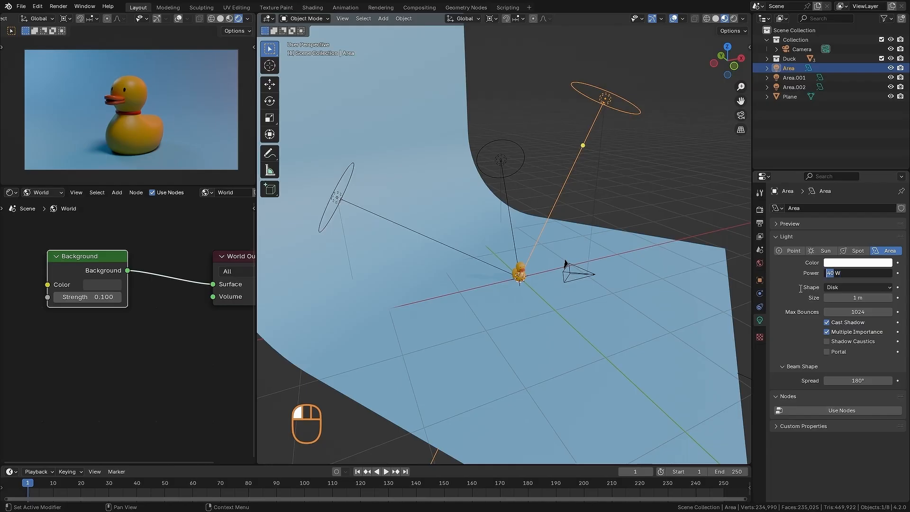
text(70)
key(Return)
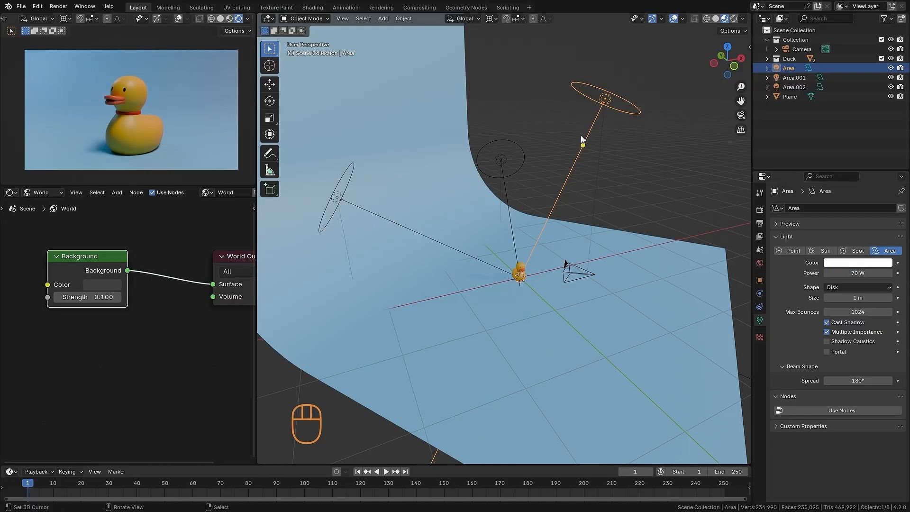
Hide the main area light and the orange-red area light so only the blue one lights the duck
key(h)
right_click(511, 158)
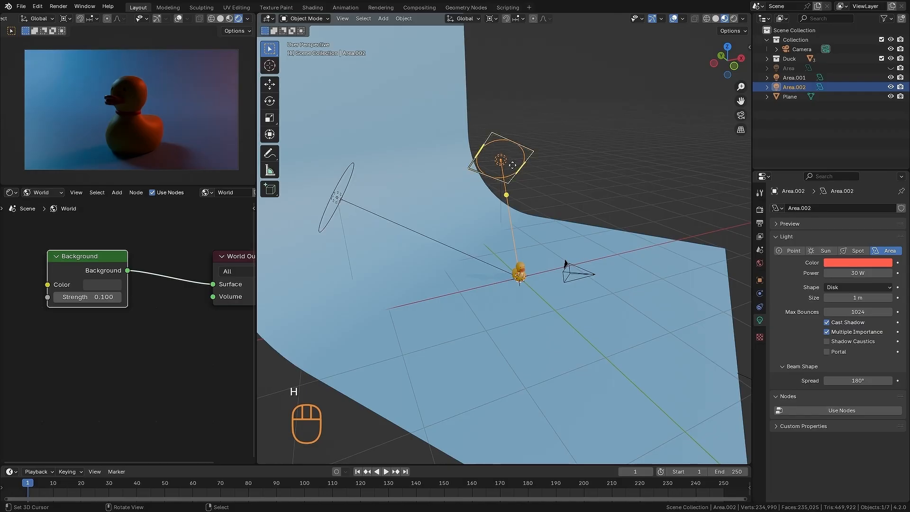
key(h)
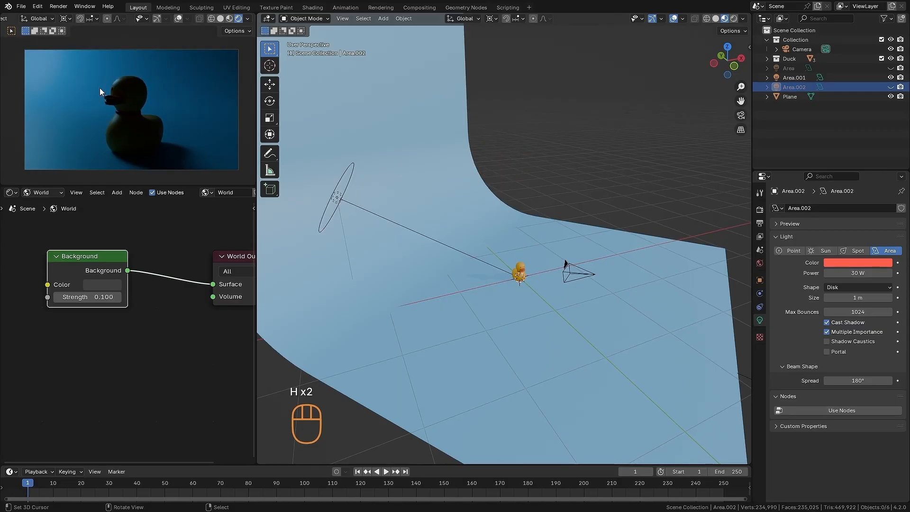
From the top view, rotate the blue area light about 15° counterclockwise around the duck, then refine its angle with a trackball rotation
key(KP_7)
right_click(372, 232)
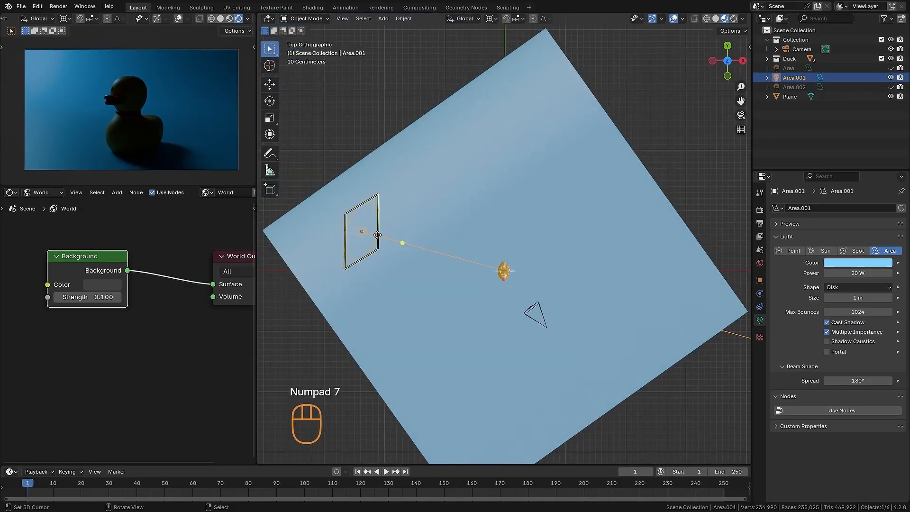
key(r)
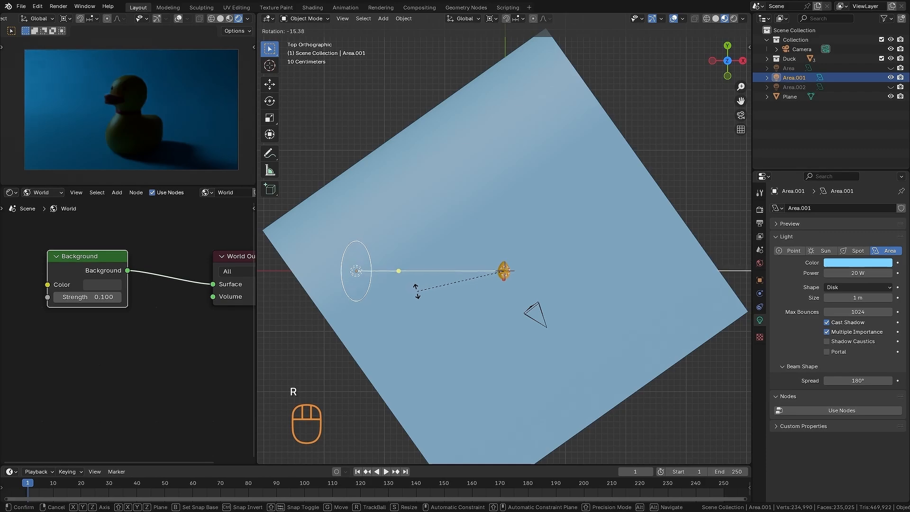
alt+middle_drag(417, 286, 406, 200)
key(r)
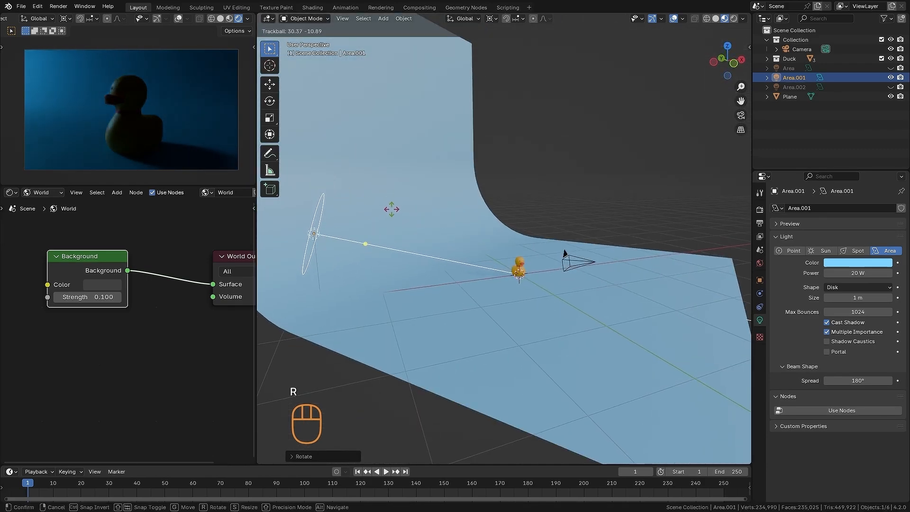
click(452, 249)
Reveal all lights, hide the blue and the main light in turn to compare their effect, and reveal them again
key(alt+h)
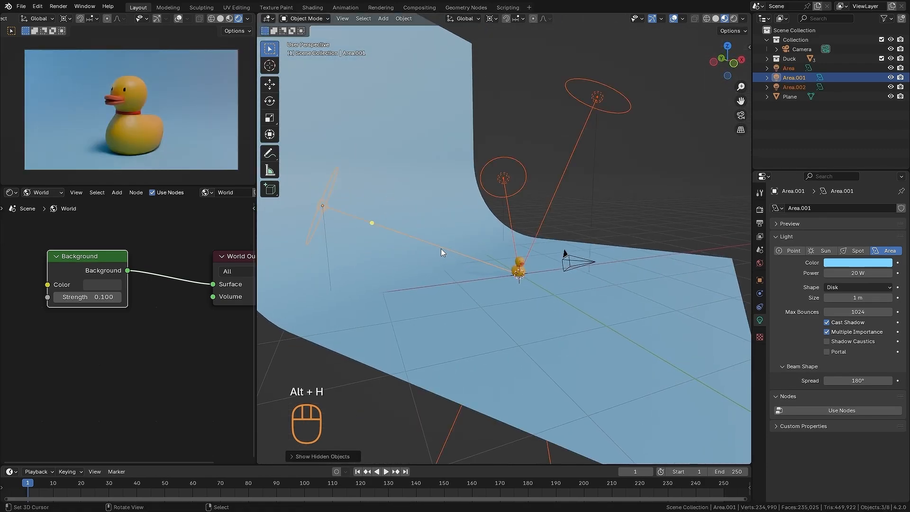
key(a)
click(402, 231)
key(h)
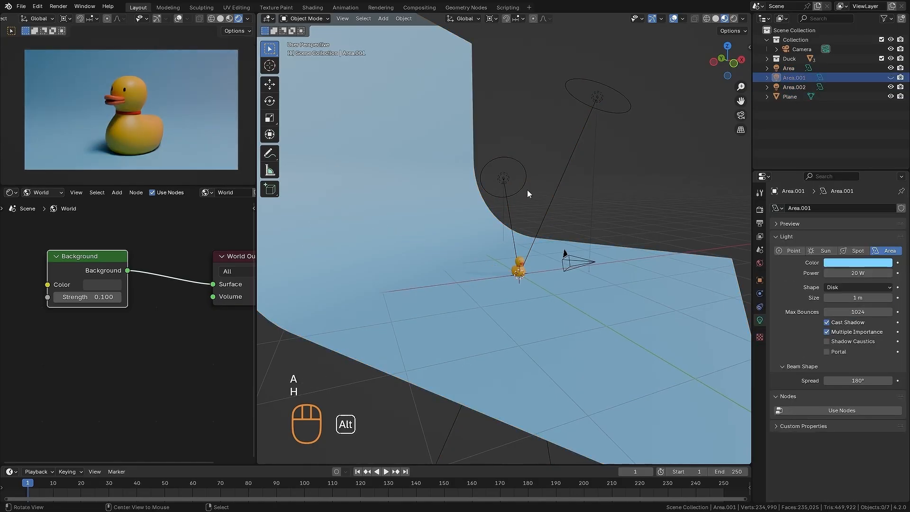
click(524, 193)
key(h)
middle_drag(587, 172, 553, 286)
key(alt+h)
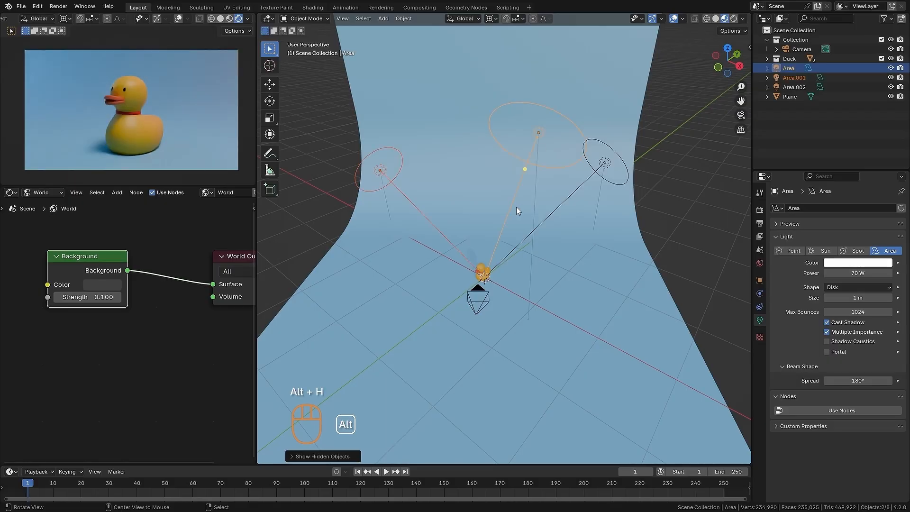
Scale the main area light to about 0.61 so it moves closer to the duck, and set its power to 40 W
middle_drag(517, 221, 617, 124)
key(a)
click(605, 105)
key(ctrl+z)
key(ctrl+z)
key(ctrl+z)
key(s)
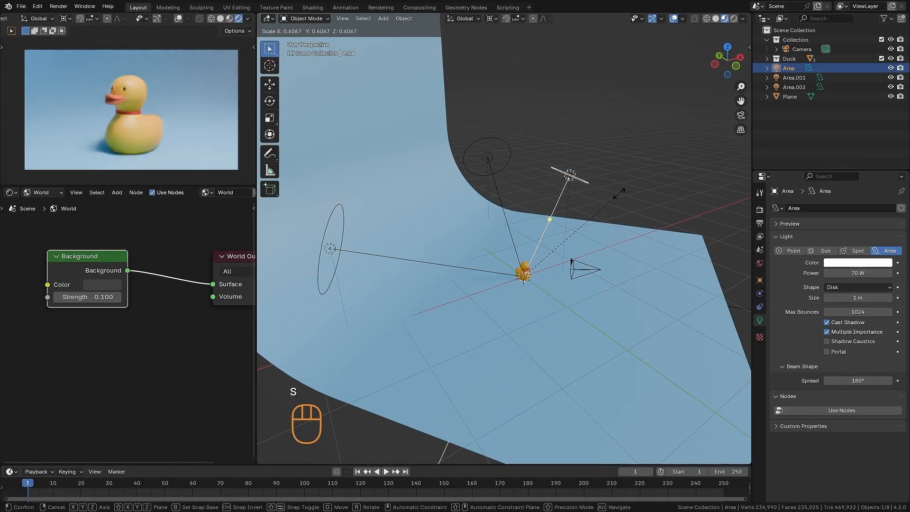
click(618, 193)
double_click(842, 273)
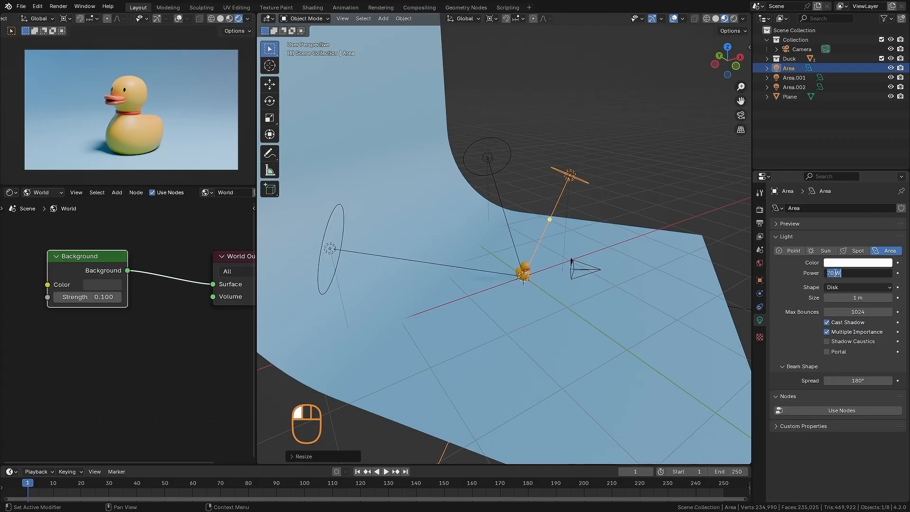
text(34)
key(Return)
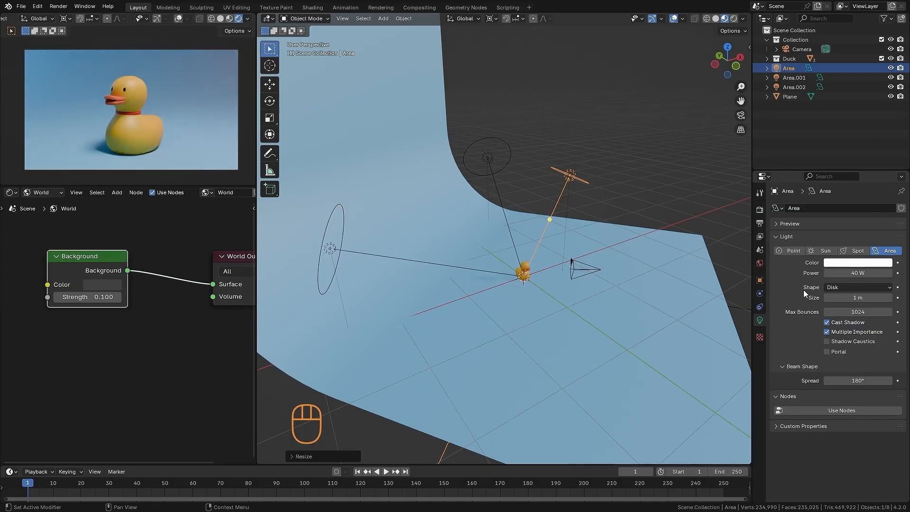
Make the backdrop material's base color a more saturated blue with hue 0.590 and saturation 0.931
alt+middle_drag(621, 302, 553, 329)
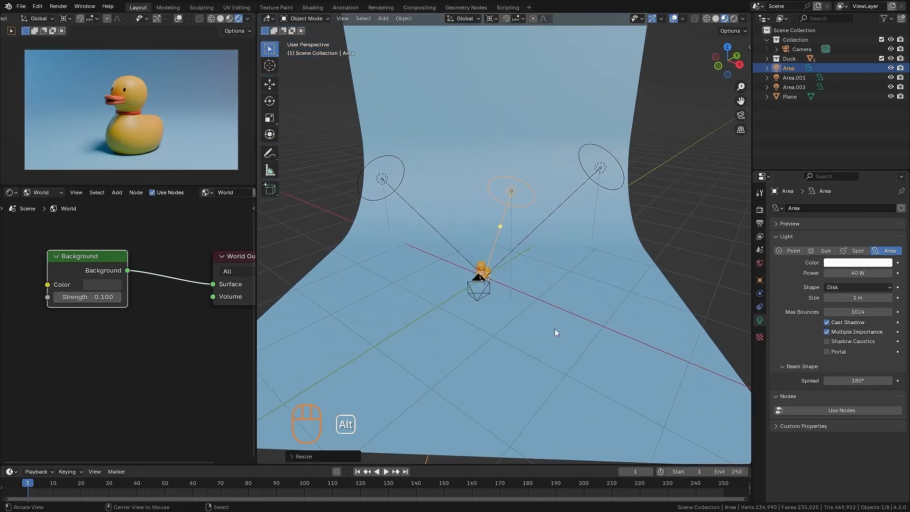
click(586, 286)
click(857, 308)
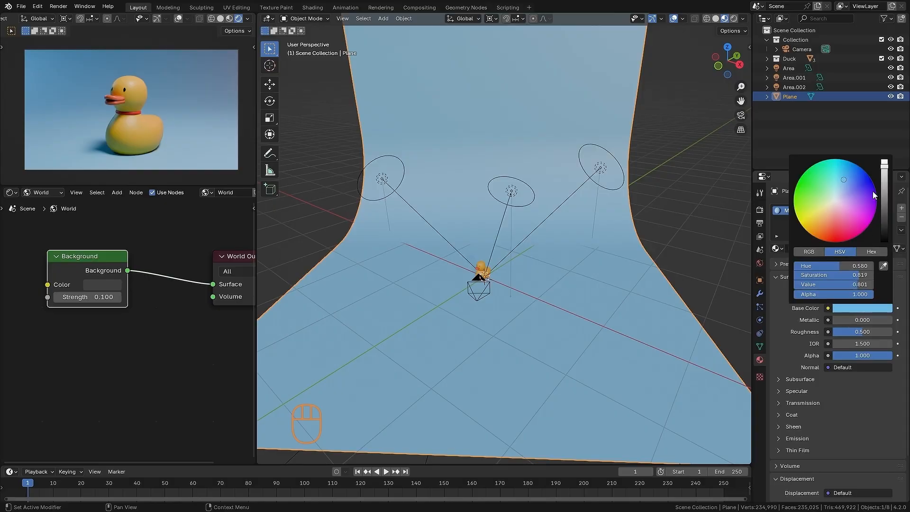
click(847, 173)
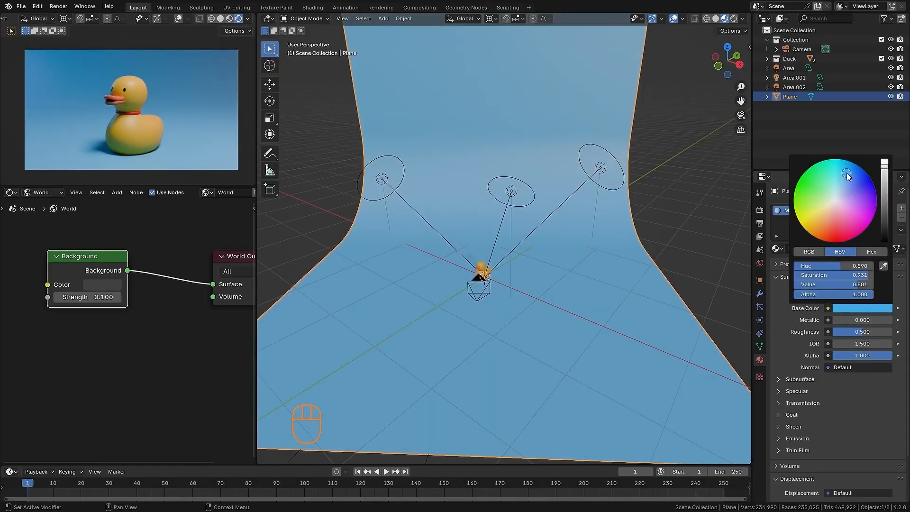
Give the main area light a warm peach color with hue 0.063 and saturation 0.500
alt+middle_drag(560, 251, 573, 178)
click(572, 175)
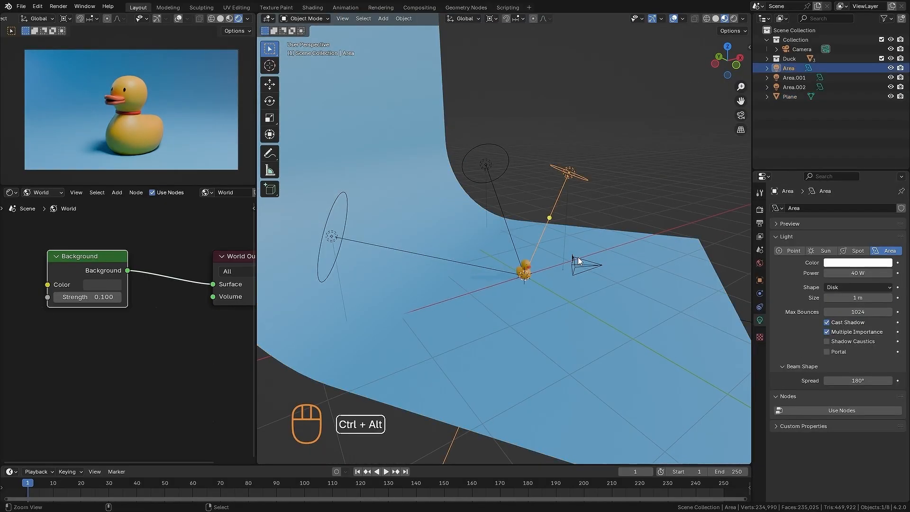
scroll(580, 248, up, 2)
click(854, 263)
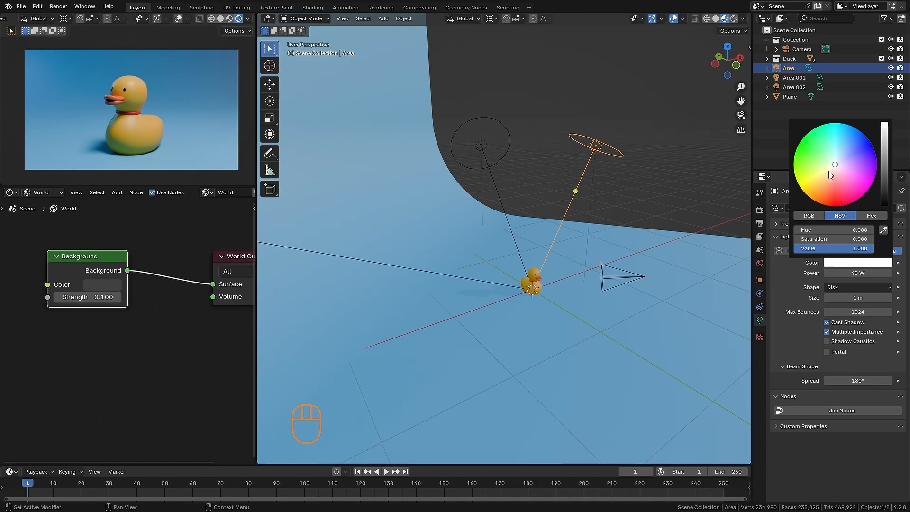
drag(832, 169, 831, 176)
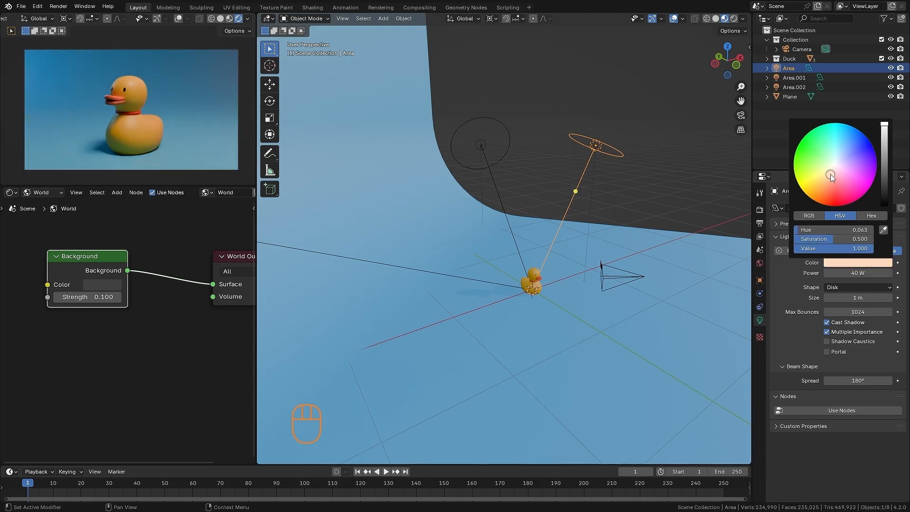
Enlarge the camera preview area above the node editor and fit the camera frame inside it
drag(192, 186, 196, 292)
ctrl+alt+drag(201, 242, 204, 207)
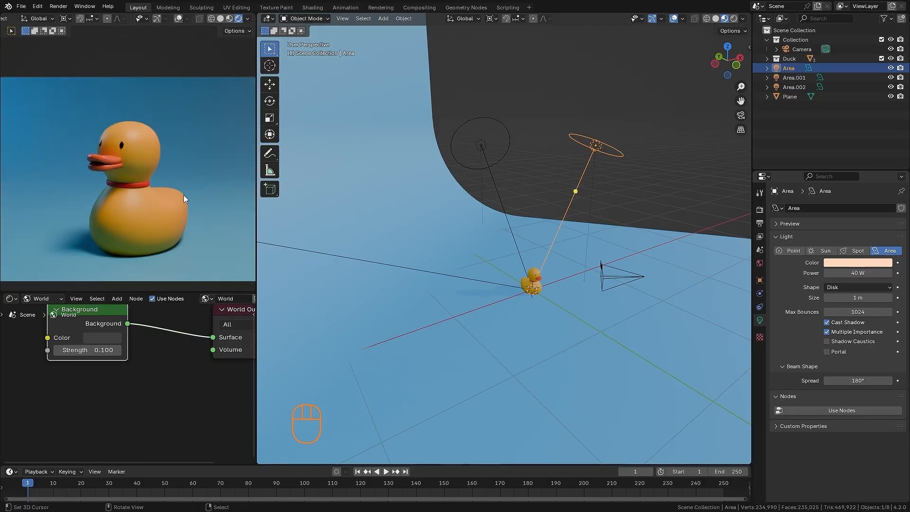
key(Home)
alt+drag(478, 282, 503, 279)
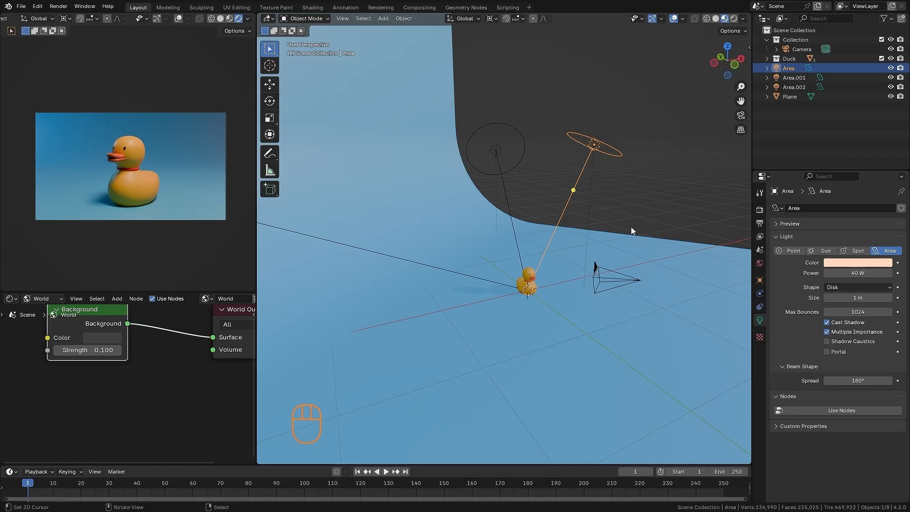
In the render color management settings, set the look to Medium High Contrast
click(761, 210)
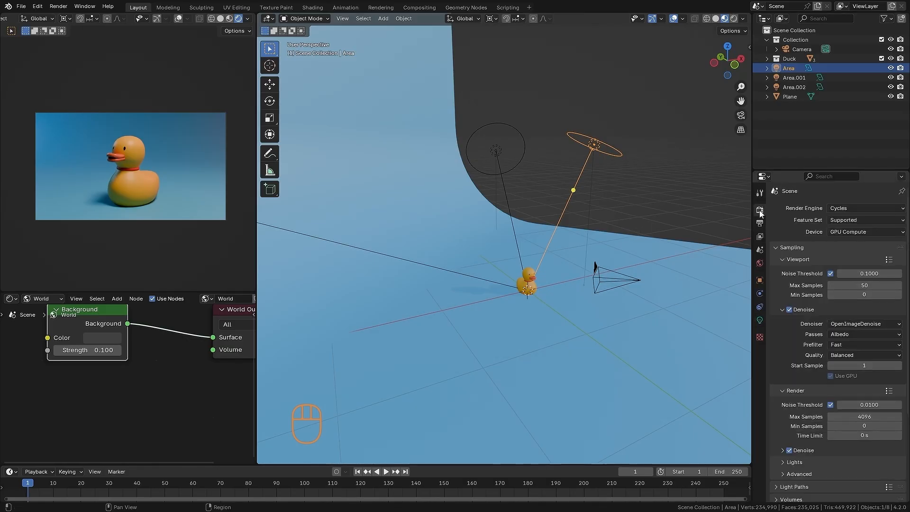
scroll(819, 223, down, 5)
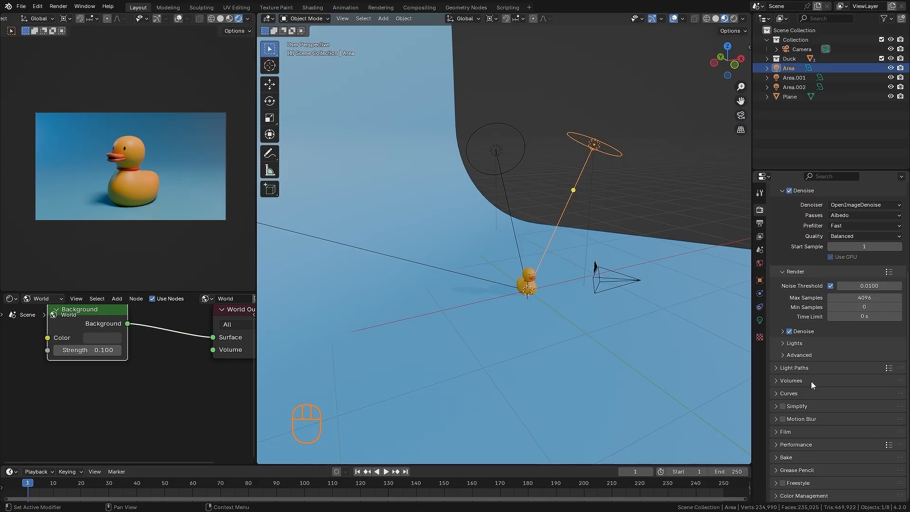
click(806, 496)
scroll(819, 355, down, 5)
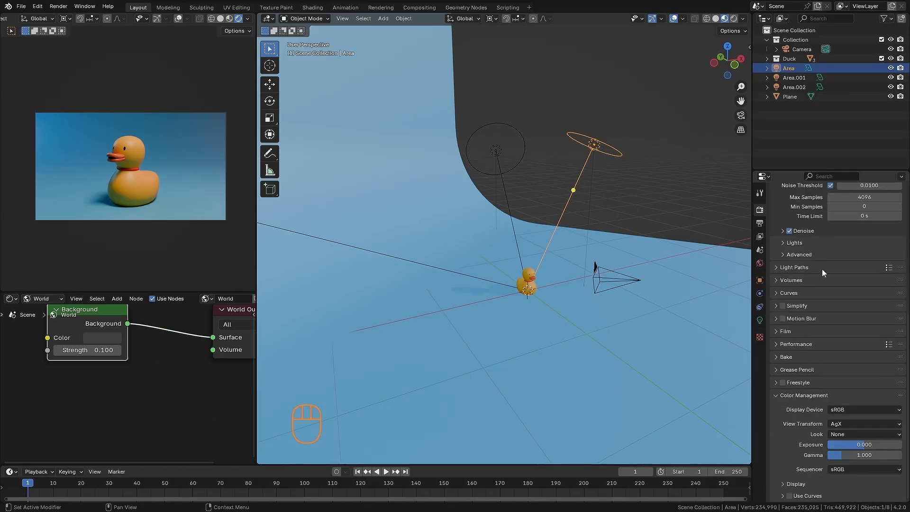
click(837, 434)
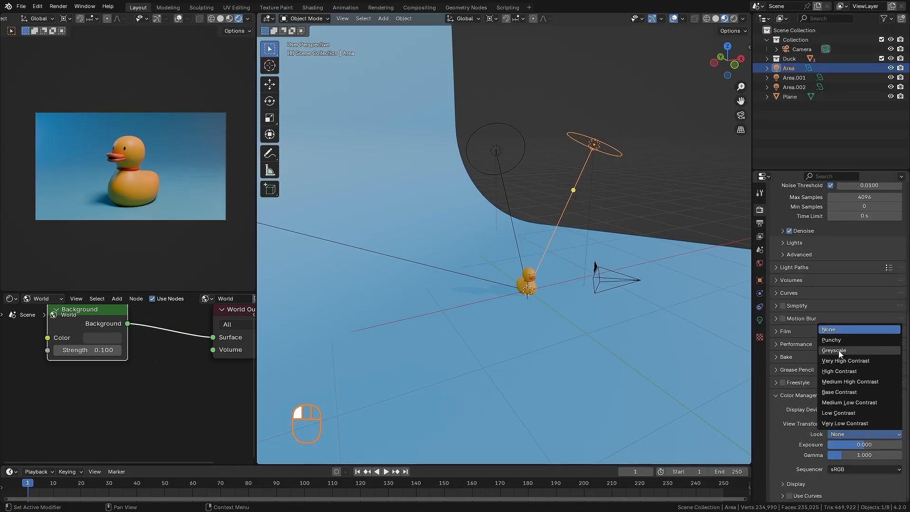
key(ctrl+z)
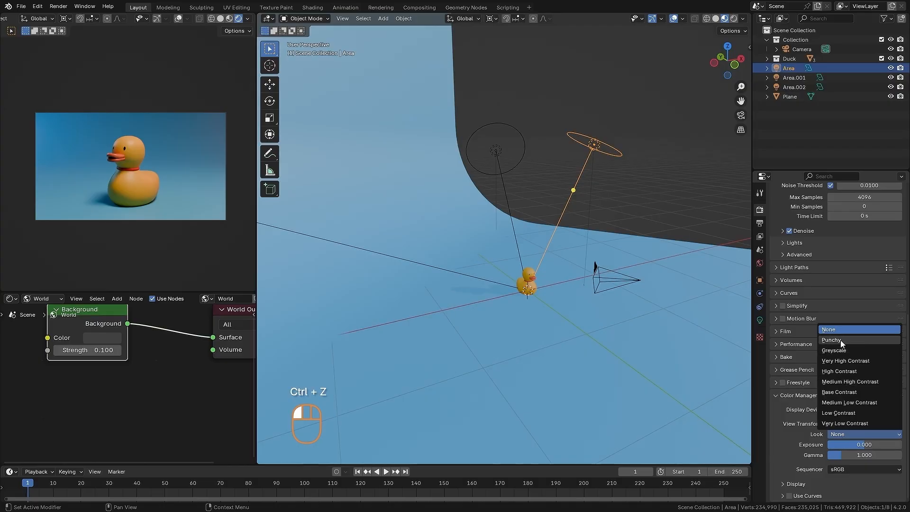
click(841, 382)
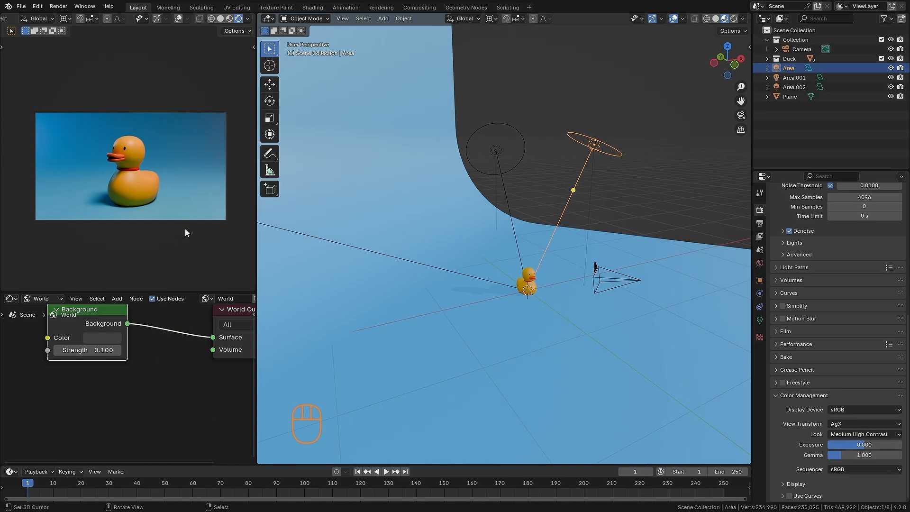
Check the camera preview closely, then change the color management look to High Contrast
ctrl+alt+drag(181, 239, 194, 221)
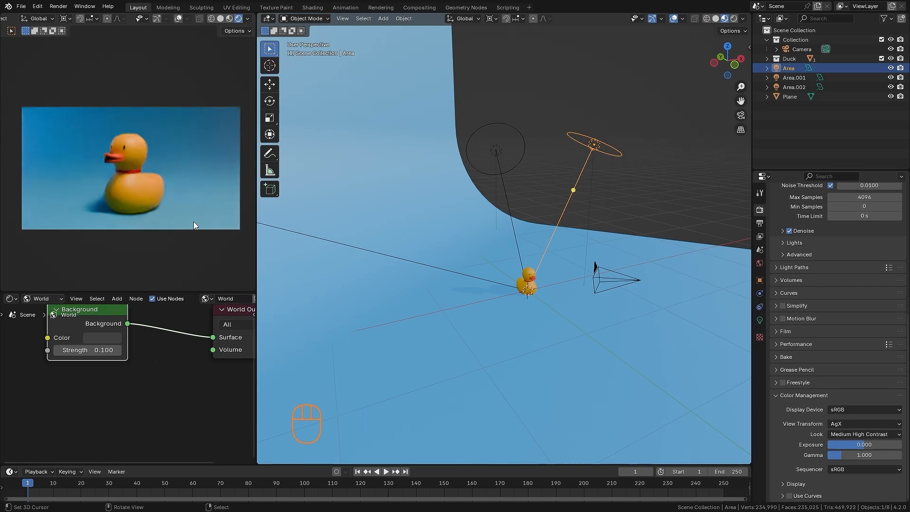
click(864, 435)
click(866, 435)
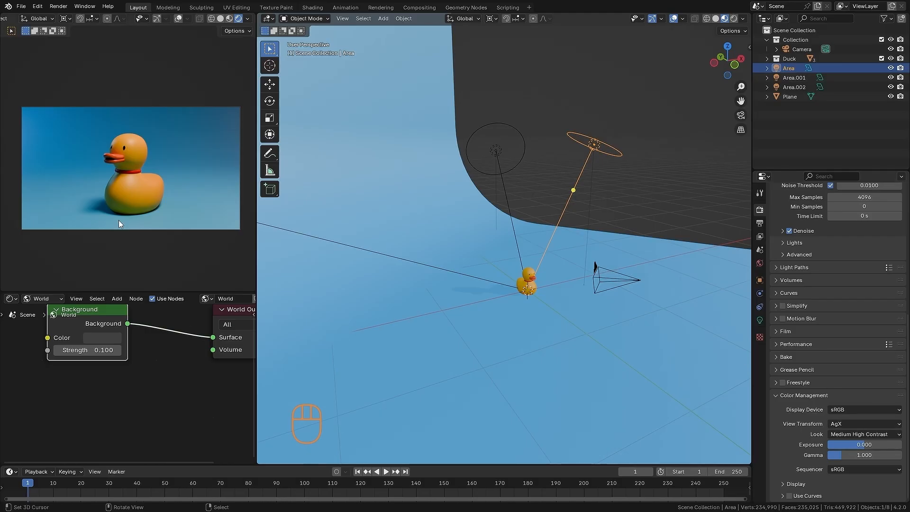
key(Home)
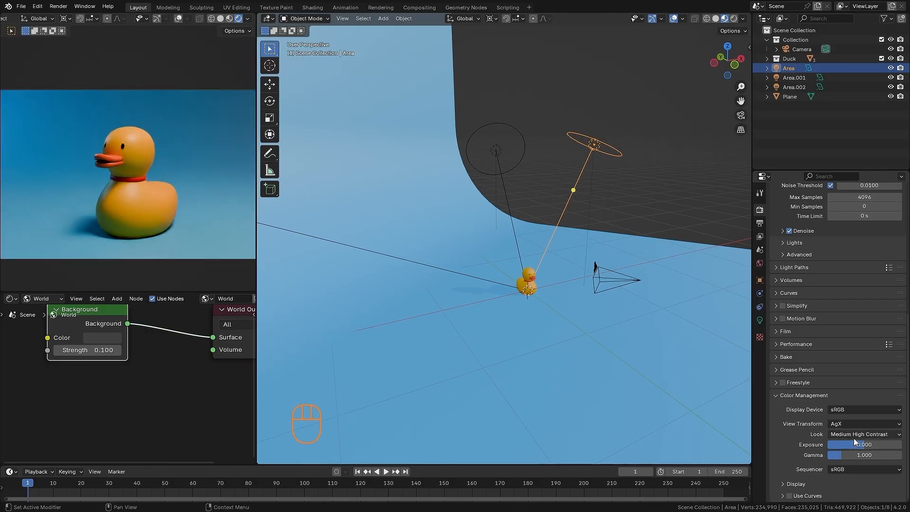
click(854, 434)
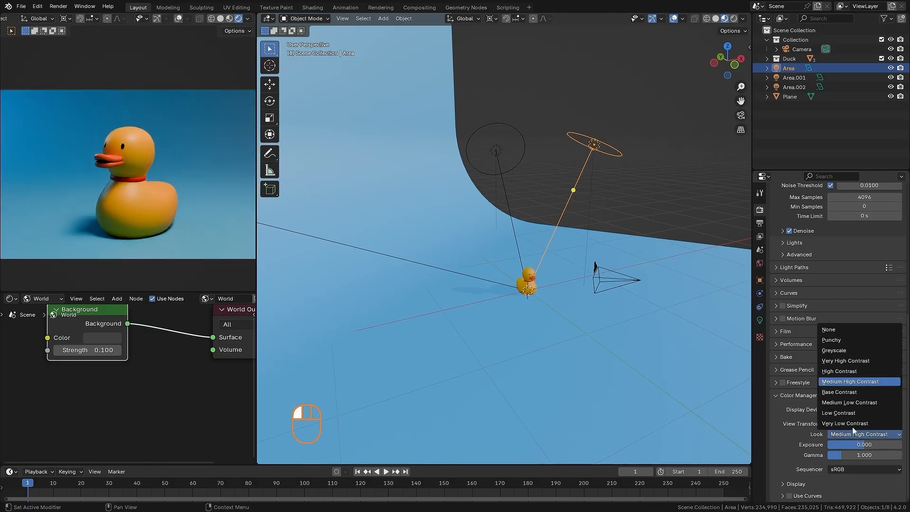
click(840, 371)
ctrl+alt+scroll(172, 186, down, 2)
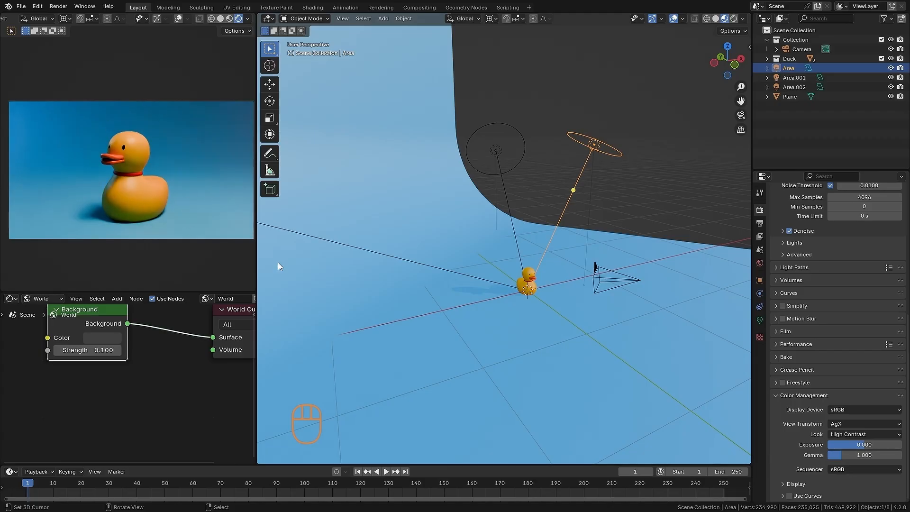
Set the color management look back to Medium High Contrast and deselect all objects
click(851, 434)
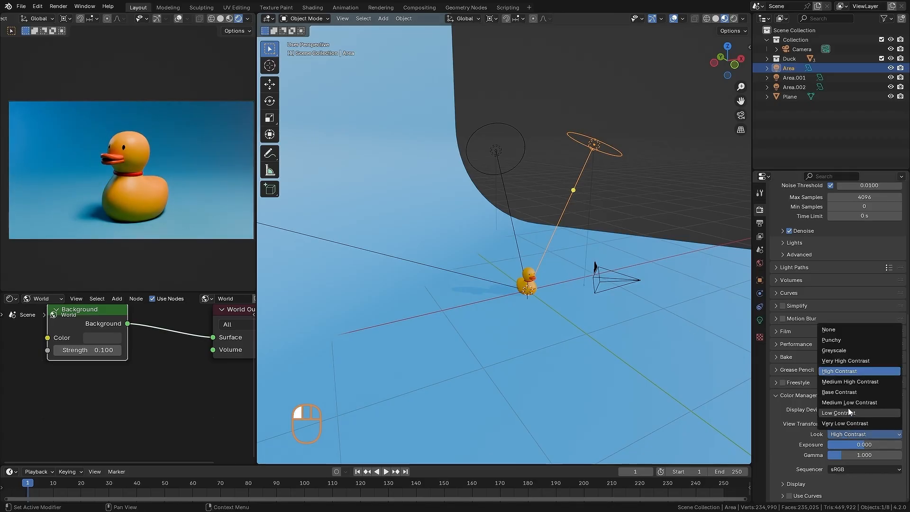
click(849, 382)
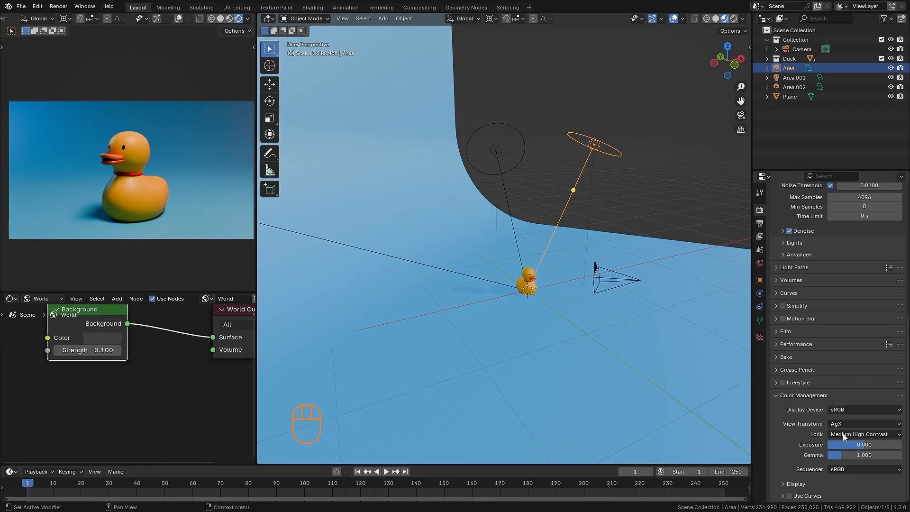
mouse_move(862, 445)
mouse_down()
mouse_move(849, 447)
mouse_move(864, 449)
mouse_up()
key(alt+a)
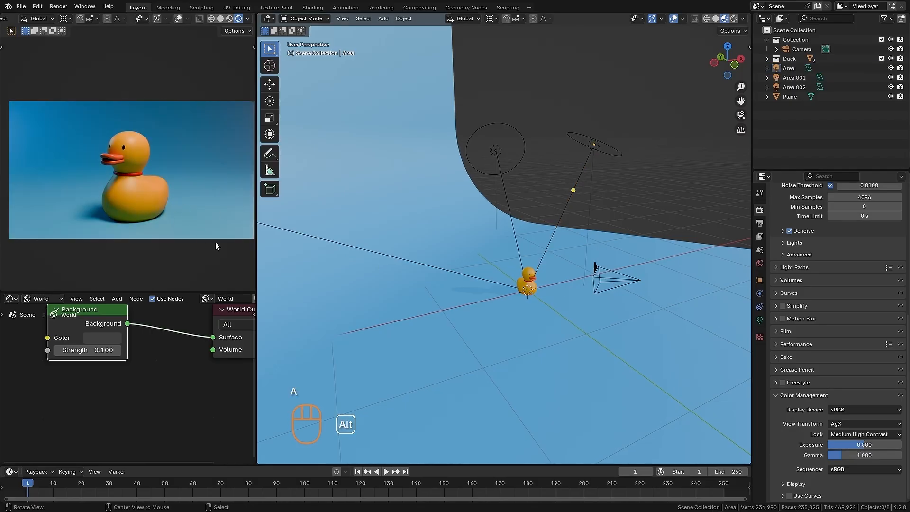
Widen the camera preview area with the camera frame enlarged inside it, and return the 3D cursor to the world origin
click(259, 253)
drag(257, 255, 386, 257)
ctrl+middle_drag(304, 191, 296, 179)
ctrl+alt+drag(544, 255, 544, 311)
alt+drag(543, 311, 544, 309)
key(a)
key(a)
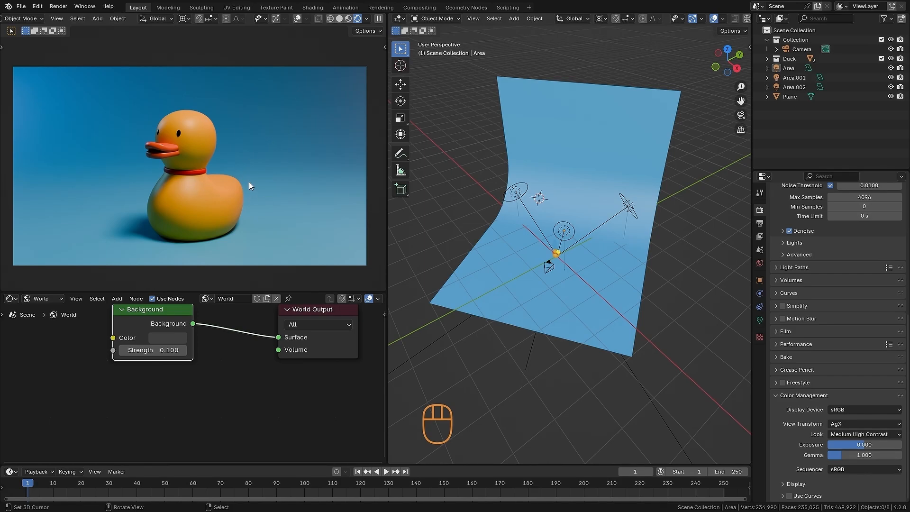
key(shift+c)
Set the final render's maximum samples to 30 and its noise threshold to 0.5
scroll(826, 217, up, 4)
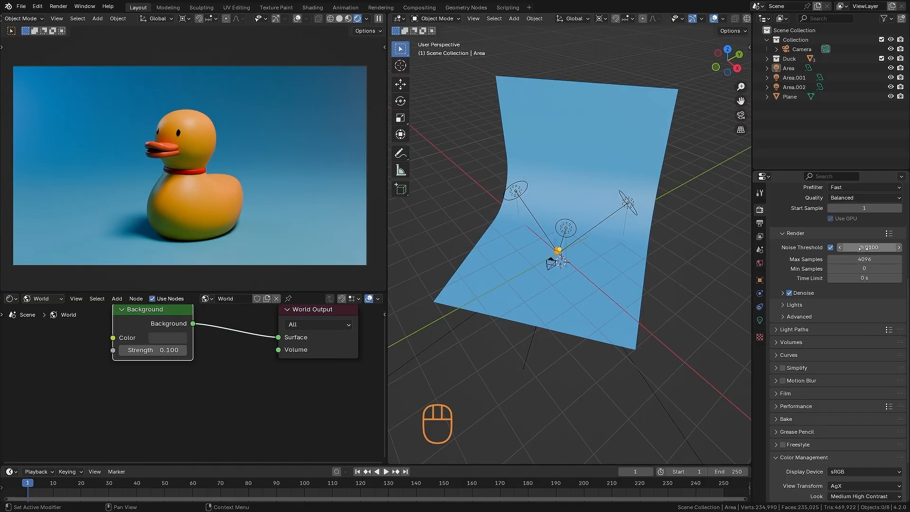
click(859, 260)
text(3)
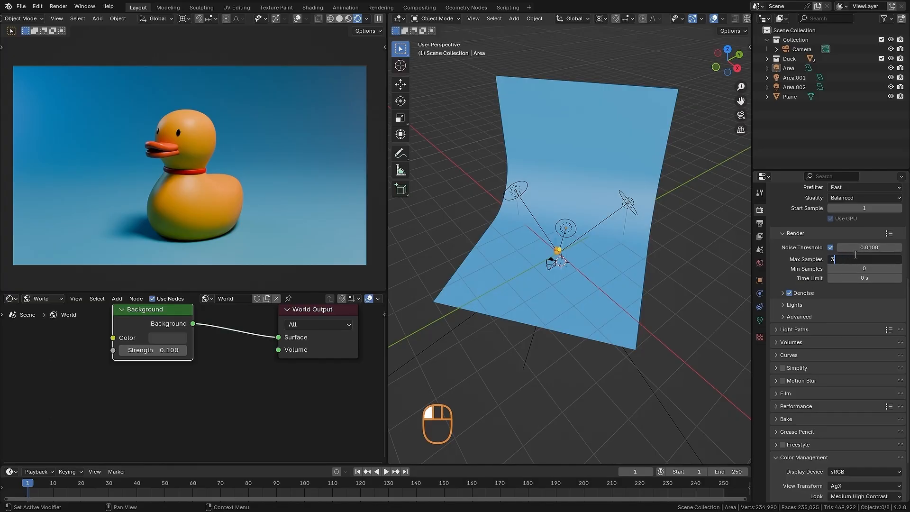
text(0)
key(Return)
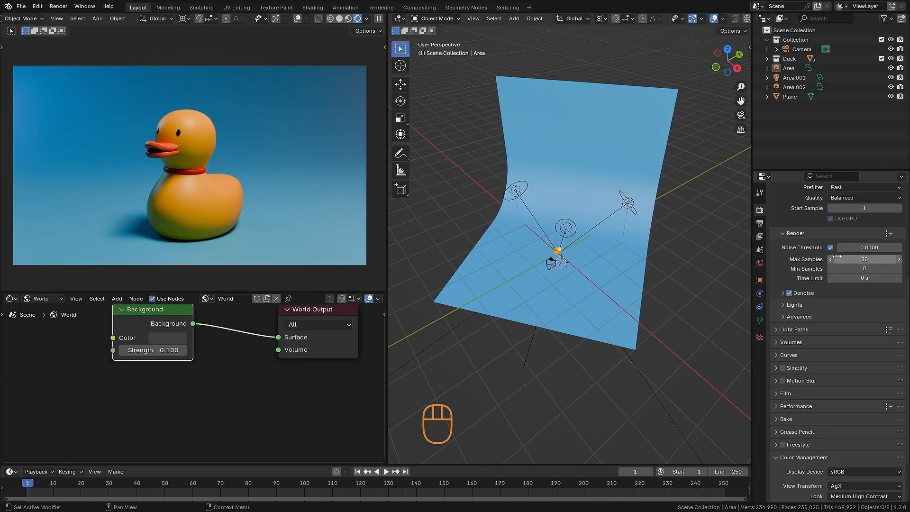
click(843, 248)
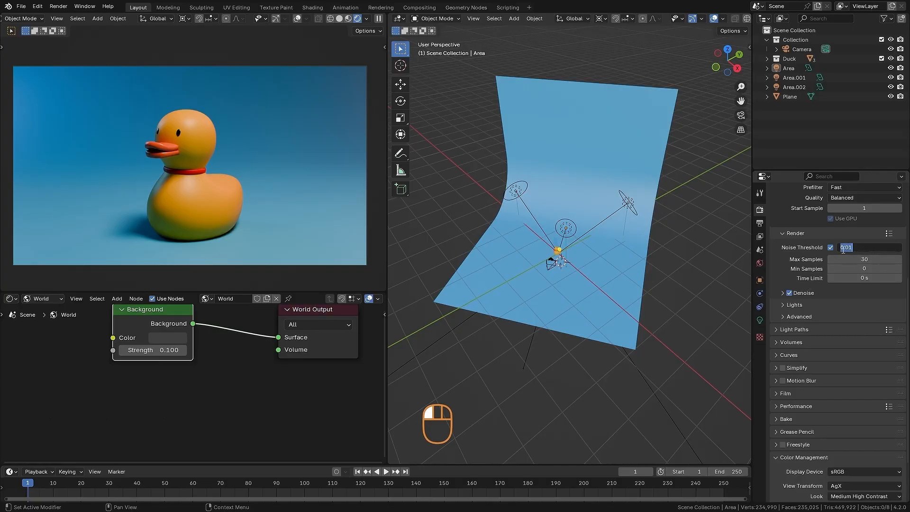
text(5)
key(Return)
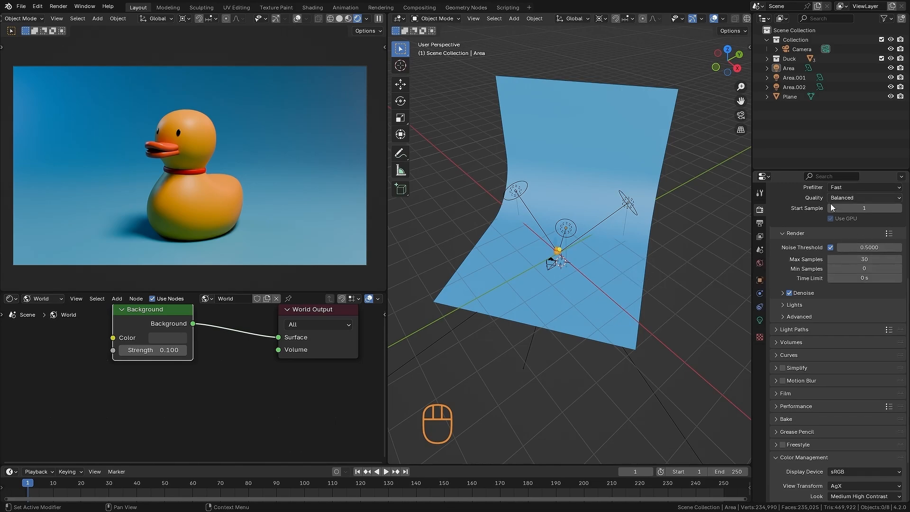
Try an output resolution width of 1247 px, check the camera frame, and undo the change
scroll(814, 224, up, 8)
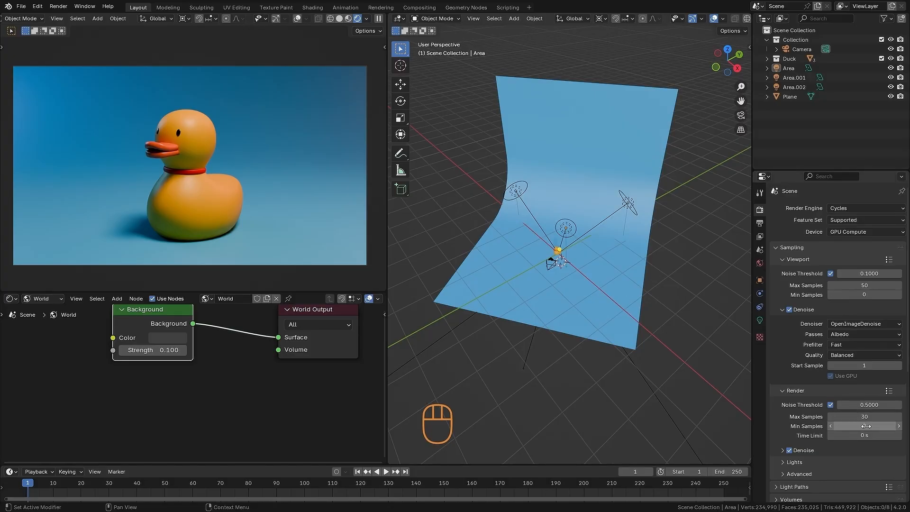
click(761, 224)
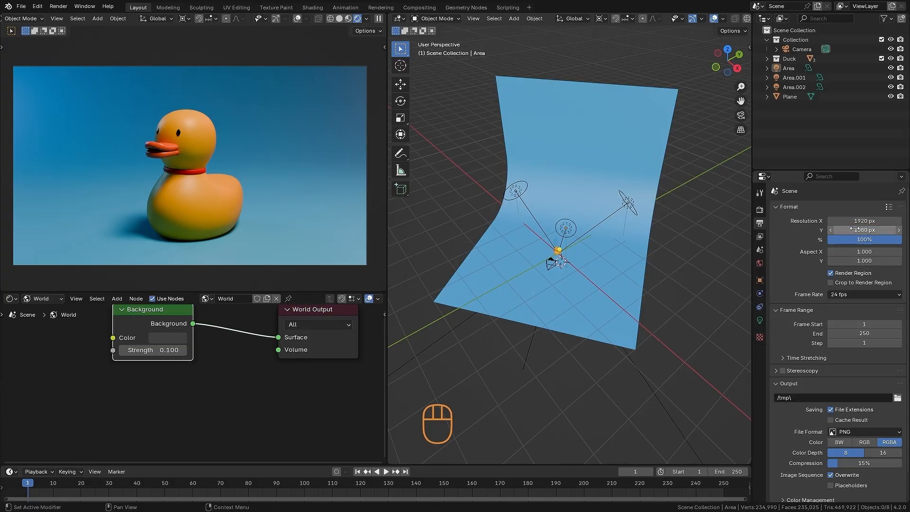
drag(864, 221, 536, 205)
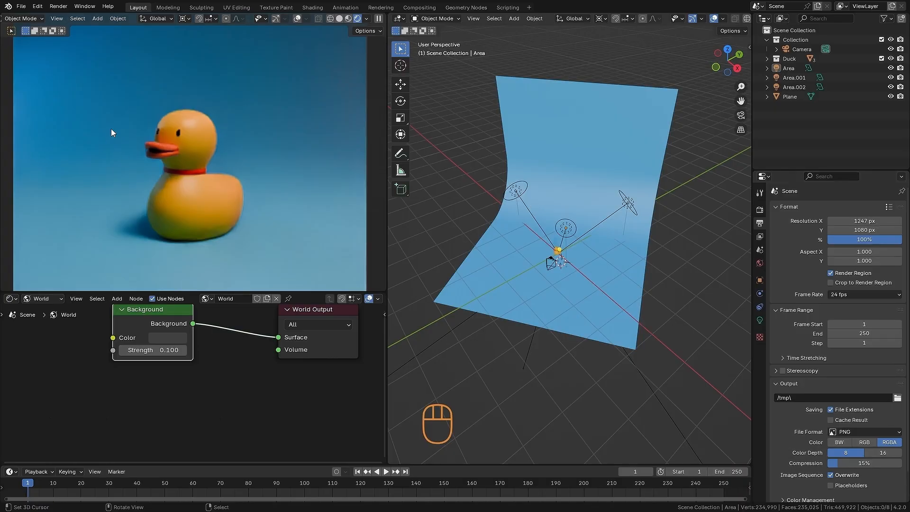
key(ctrl+alt+KP_0)
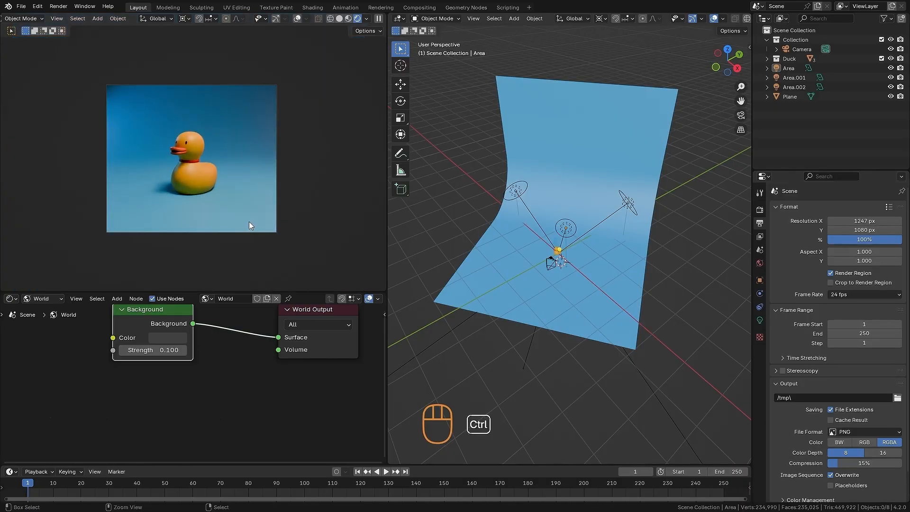
key(ctrl+z)
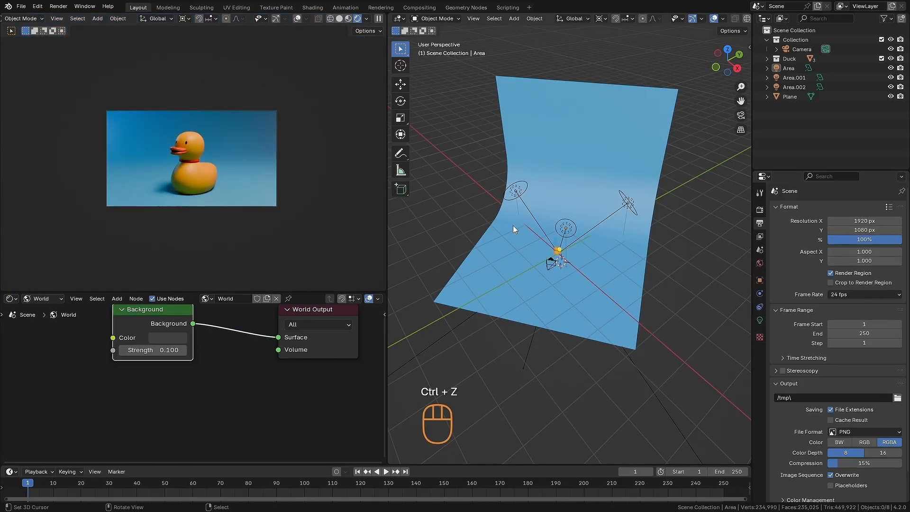
Move the curved backdrop plane about 0.76 m horizontally with its global Z position locked
middle_drag(553, 262, 596, 256)
key(KP_7)
right_click(549, 202)
alt+middle_drag(596, 275, 602, 272)
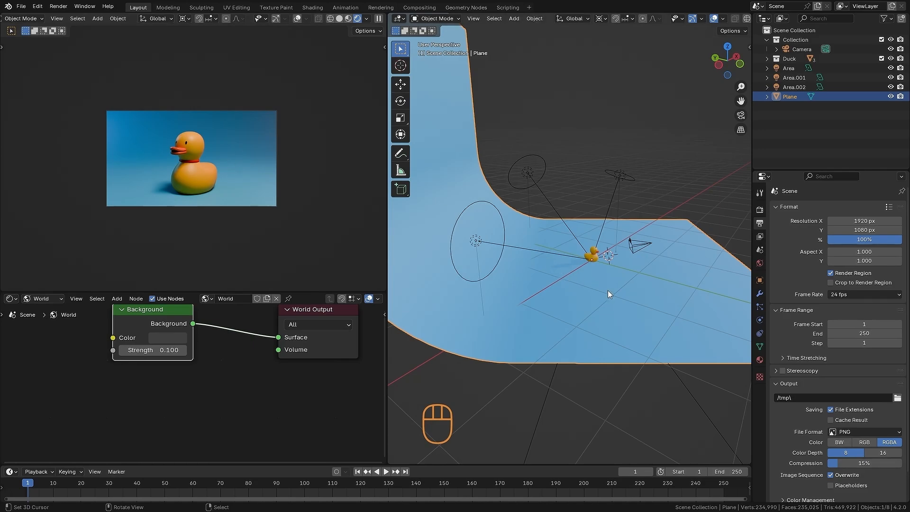
key(g)
key(shift+z)
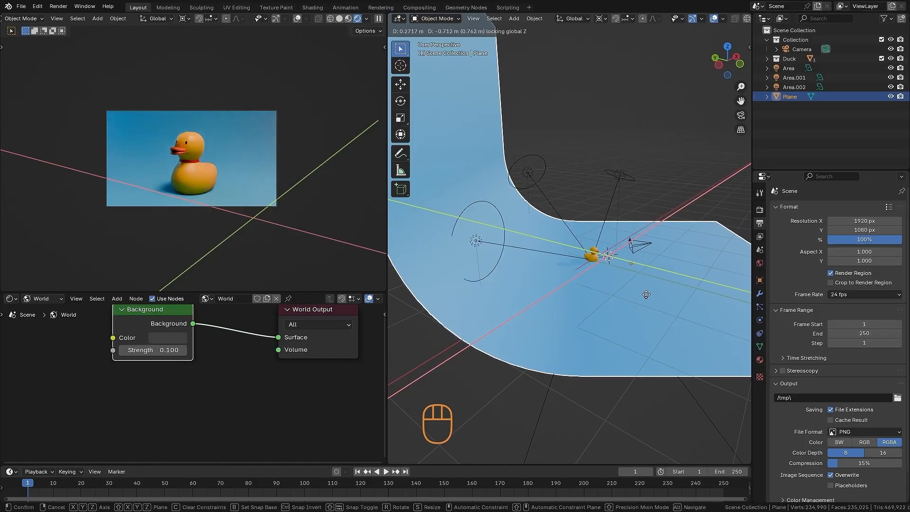
click(610, 283)
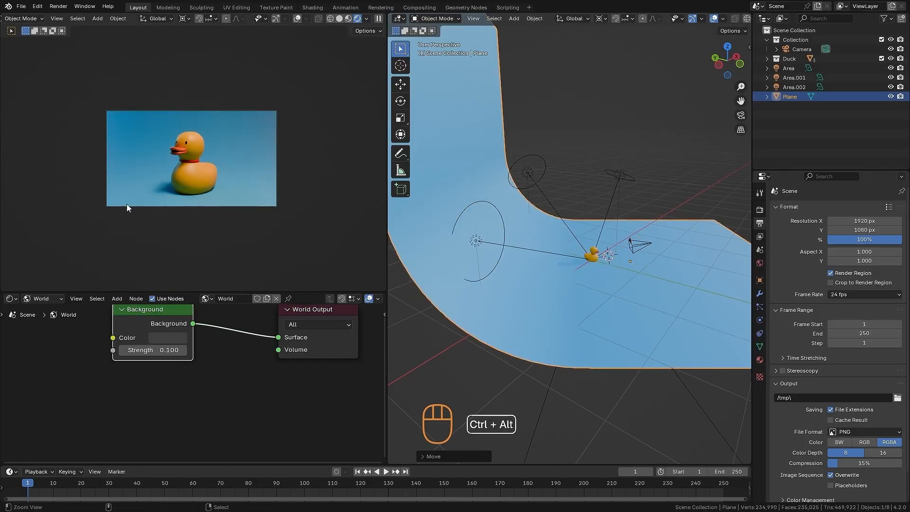
Compare the camera preview with the backdrop move undone, restore the move, and deselect everything
scroll(201, 168, up, 3)
key(ctrl+z)
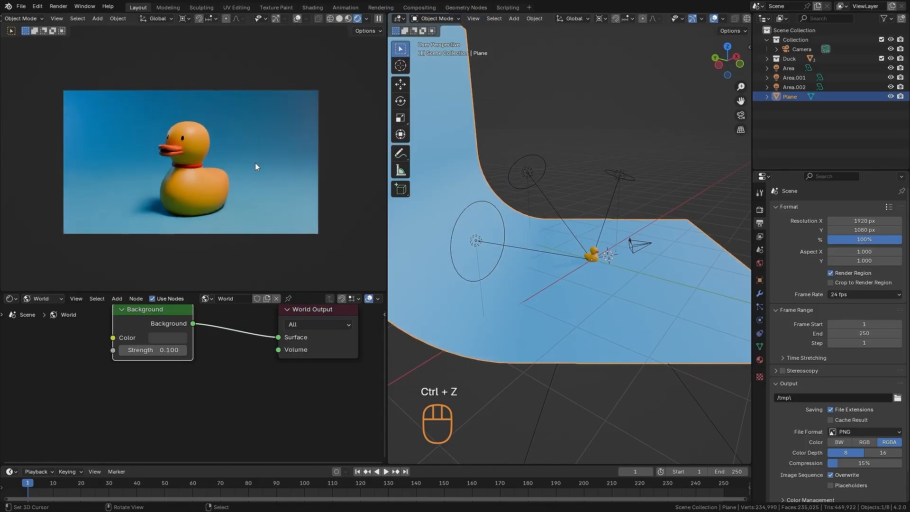
key(ctrl+shift+z)
key(alt+a)
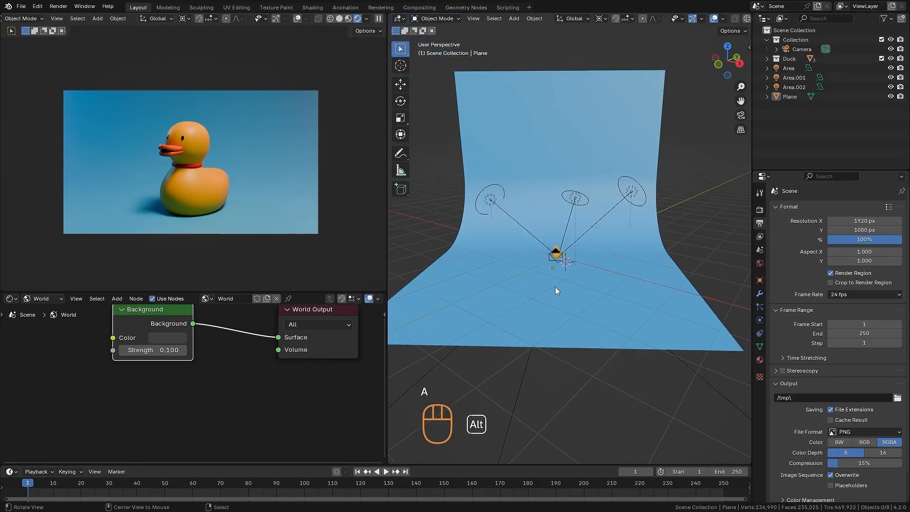
Render the current frame and examine the duck, its shadow and the background in the result, both close up and as a whole
middle_drag(556, 287, 607, 289)
key(F12)
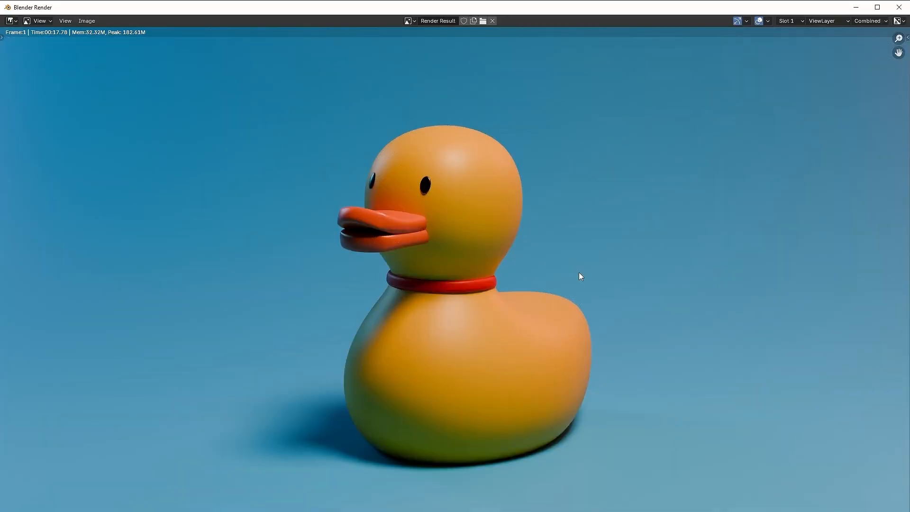
ctrl+middle_drag(468, 209, 444, 252)
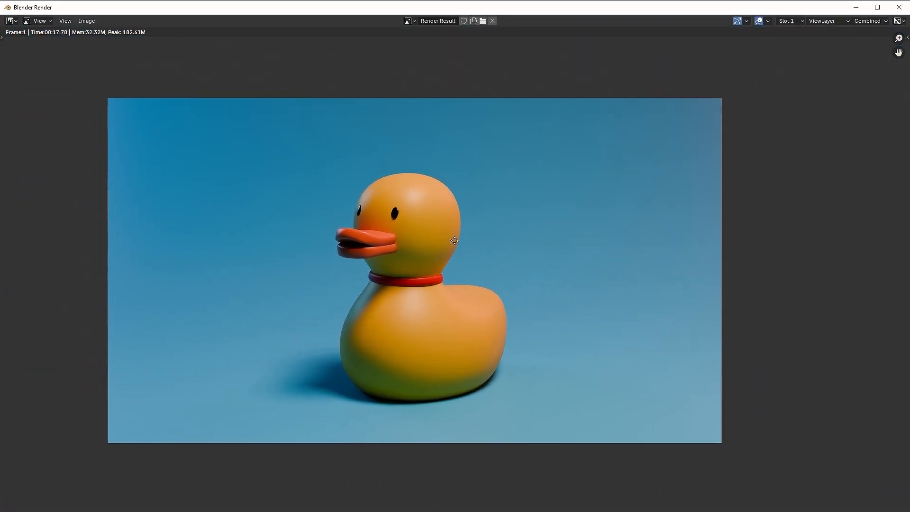
scroll(455, 210, up, 3)
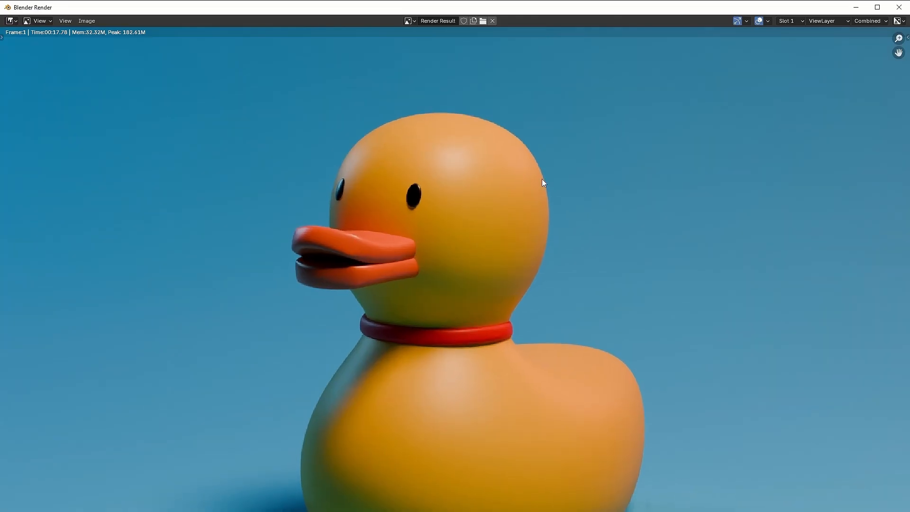
ctrl+drag(512, 217, 488, 251)
ctrl+middle_drag(488, 252, 429, 210)
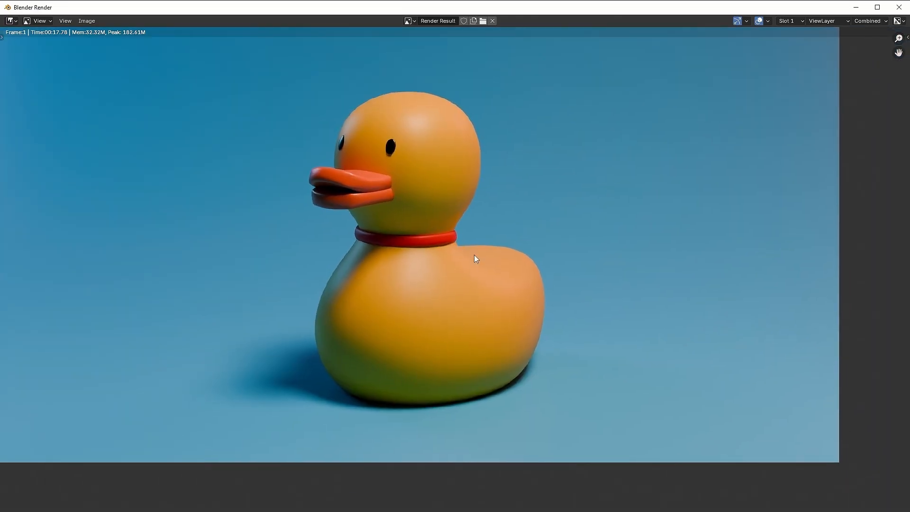
middle_drag(428, 258, 448, 293)
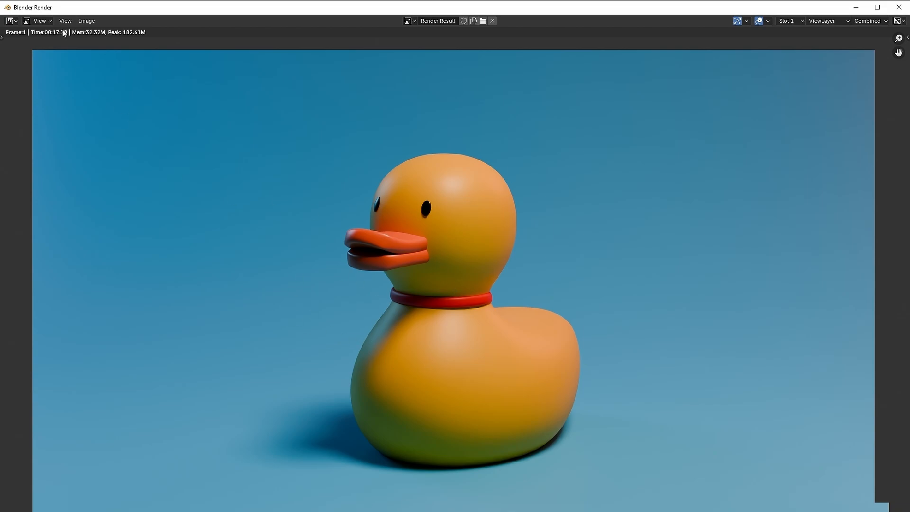
scroll(416, 283, up, 2)
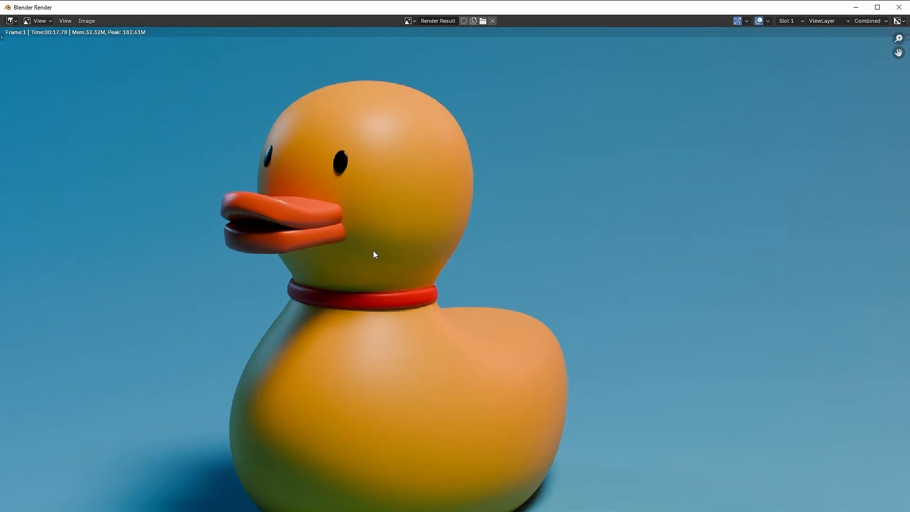
scroll(445, 205, down, 3)
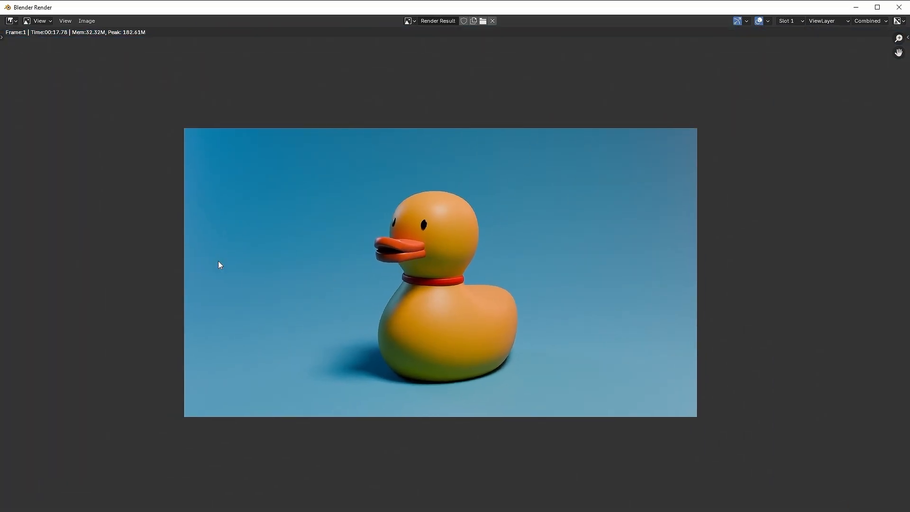
Save the rendered image as untitled.png in the Desktop folder and close the render window
click(90, 20)
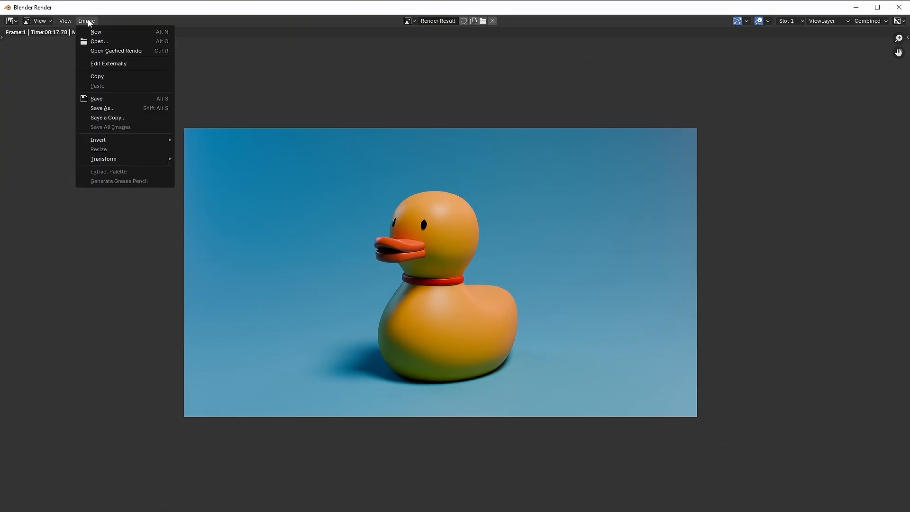
click(123, 99)
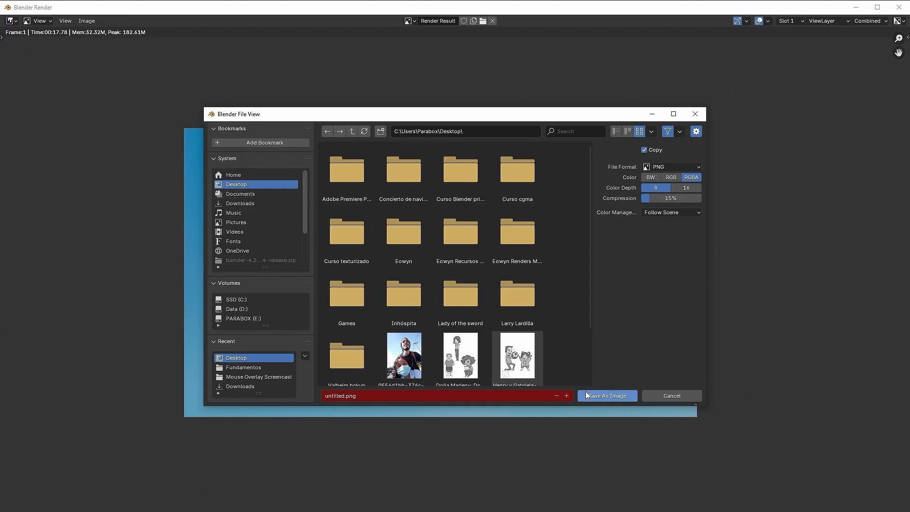
click(607, 396)
key(Escape)
Switch to the Windows desktop and open the saved untitled.png to view it
key(alt+Tab)
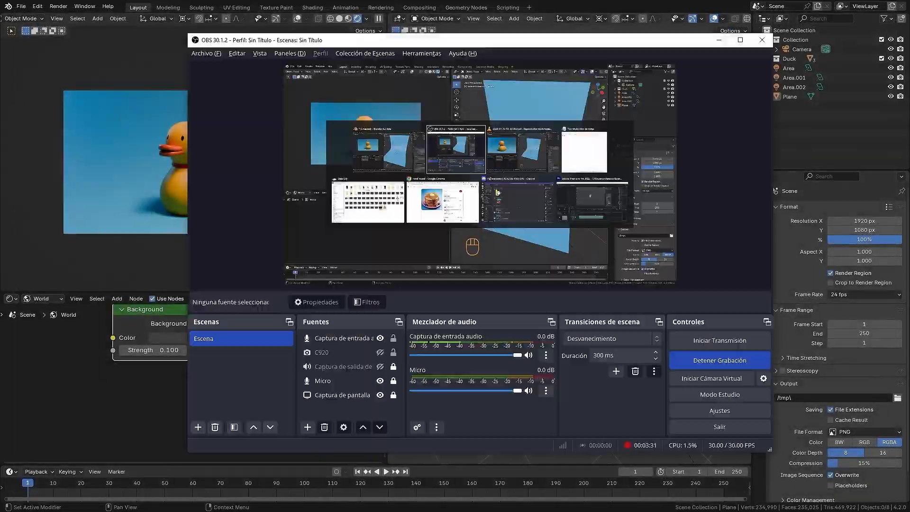
click(909, 511)
click(183, 275)
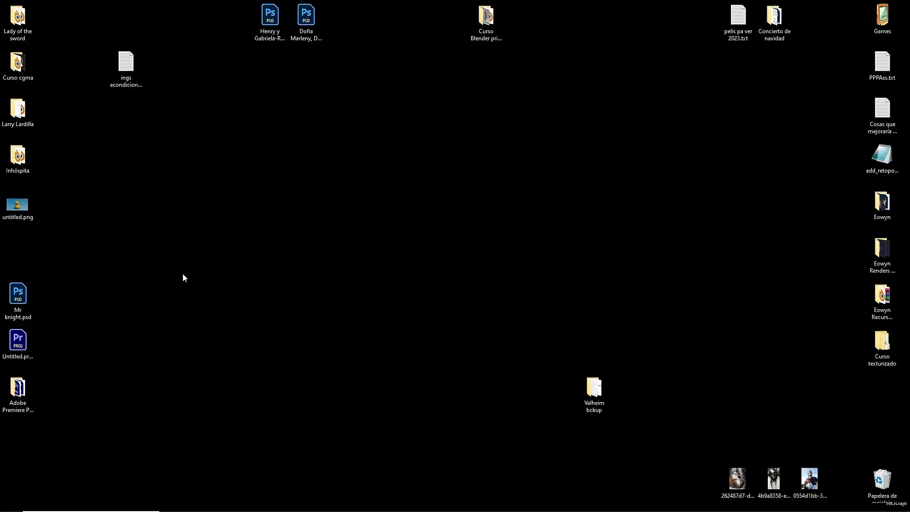
double_click(16, 206)
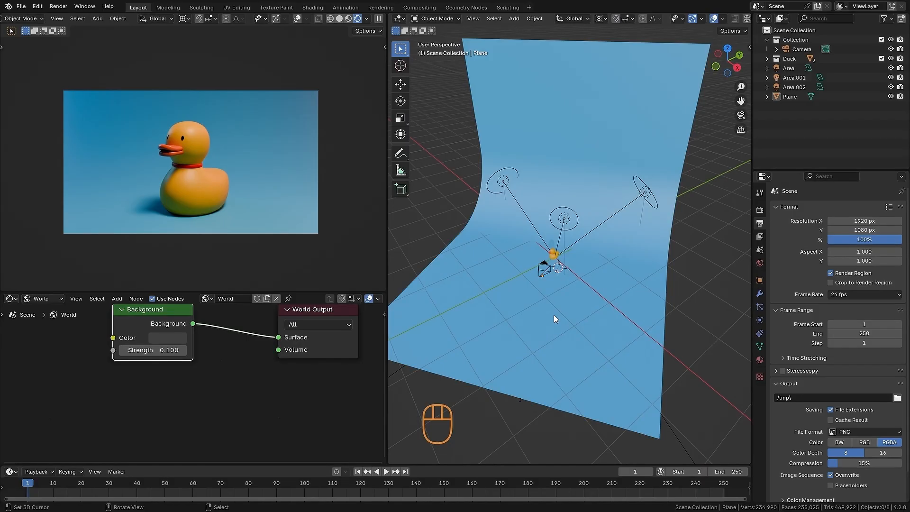
alt+drag(554, 315, 625, 261)
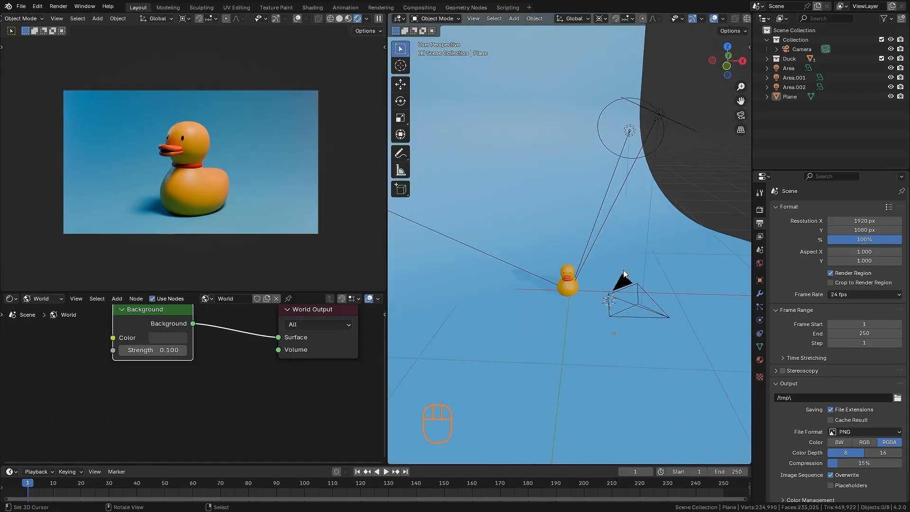